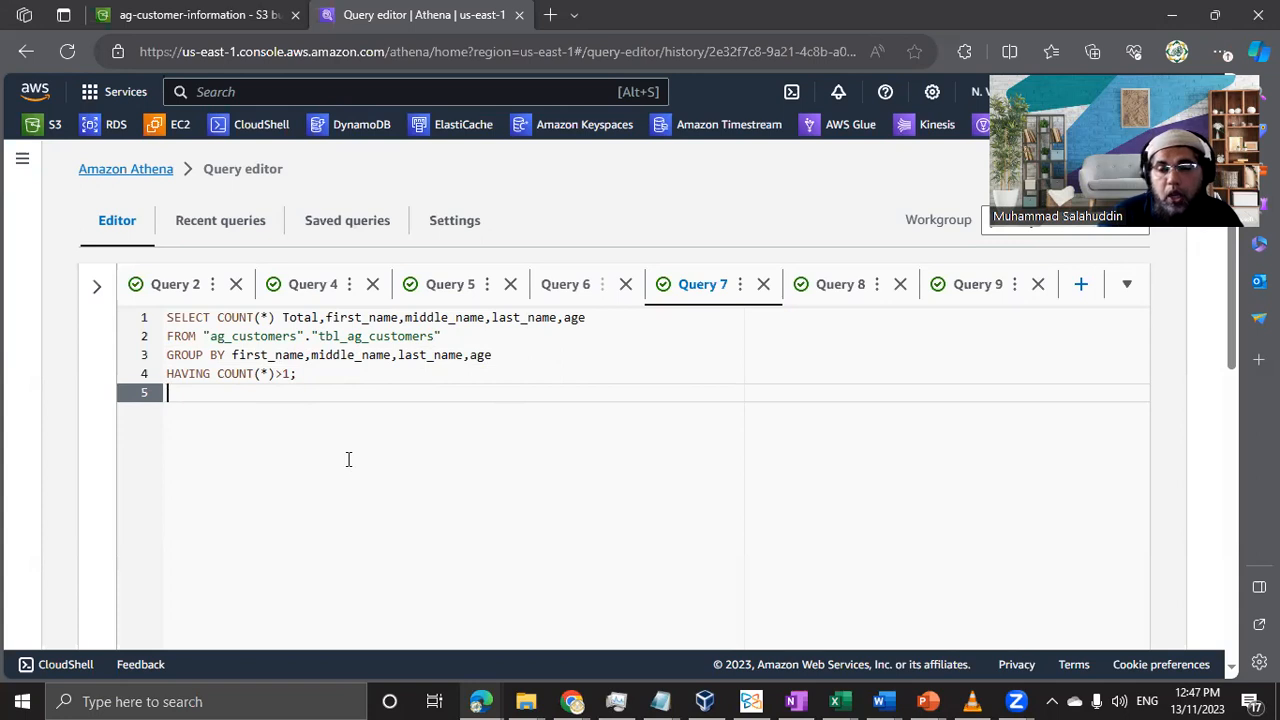
In Query 4, comment out the outer query's SELECT SUM(Total) Total, FROM and opening parenthesis lines.
click(450, 291)
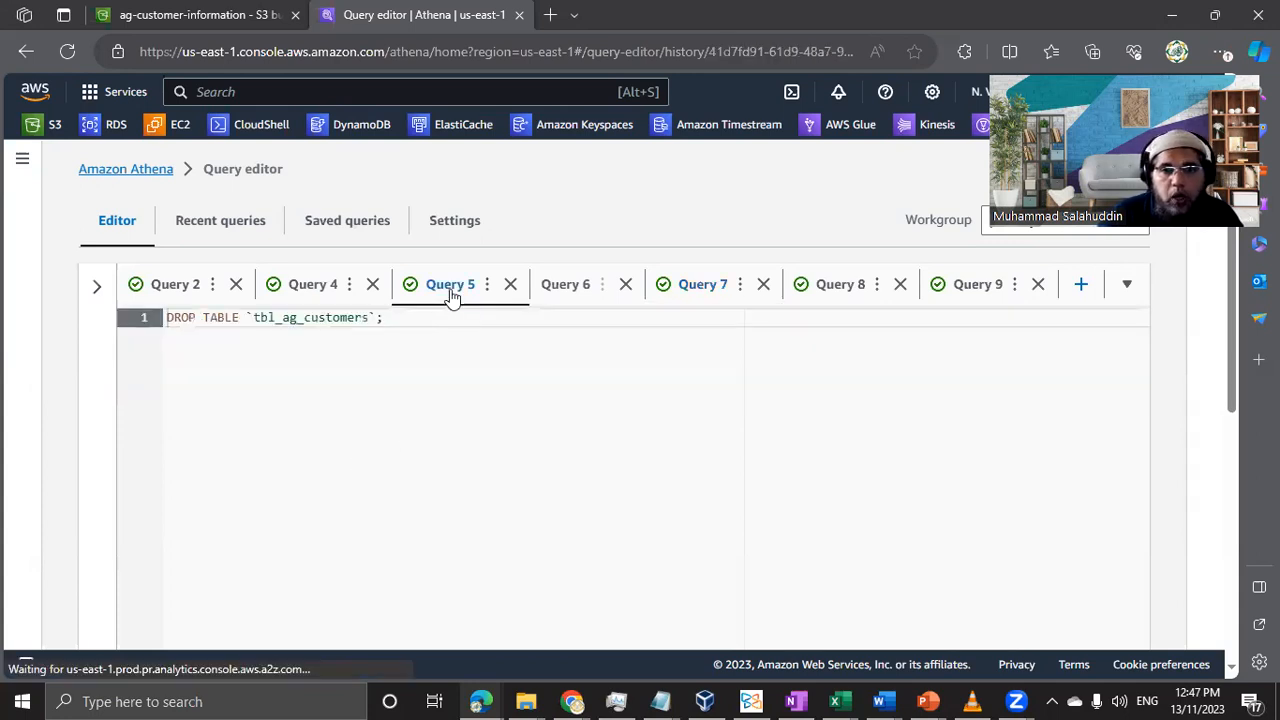
click(313, 285)
click(455, 385)
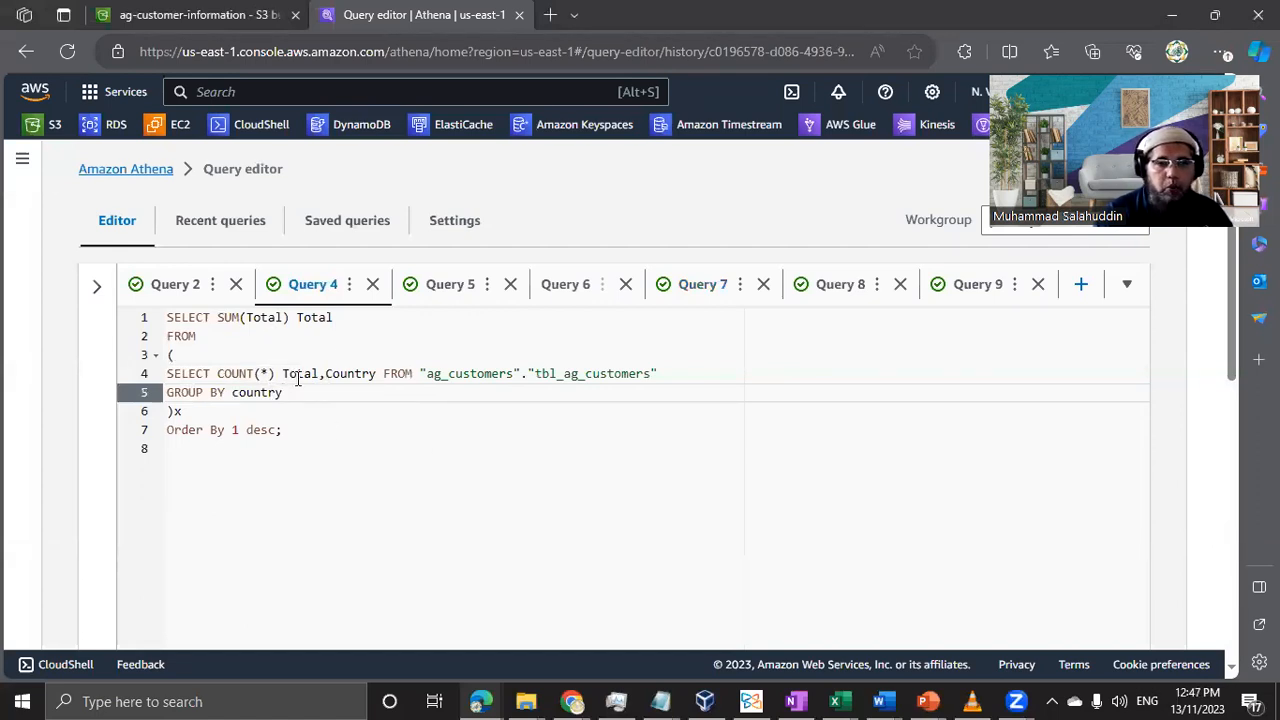
click(342, 355)
key(Up)
key(Up)
key(Home)
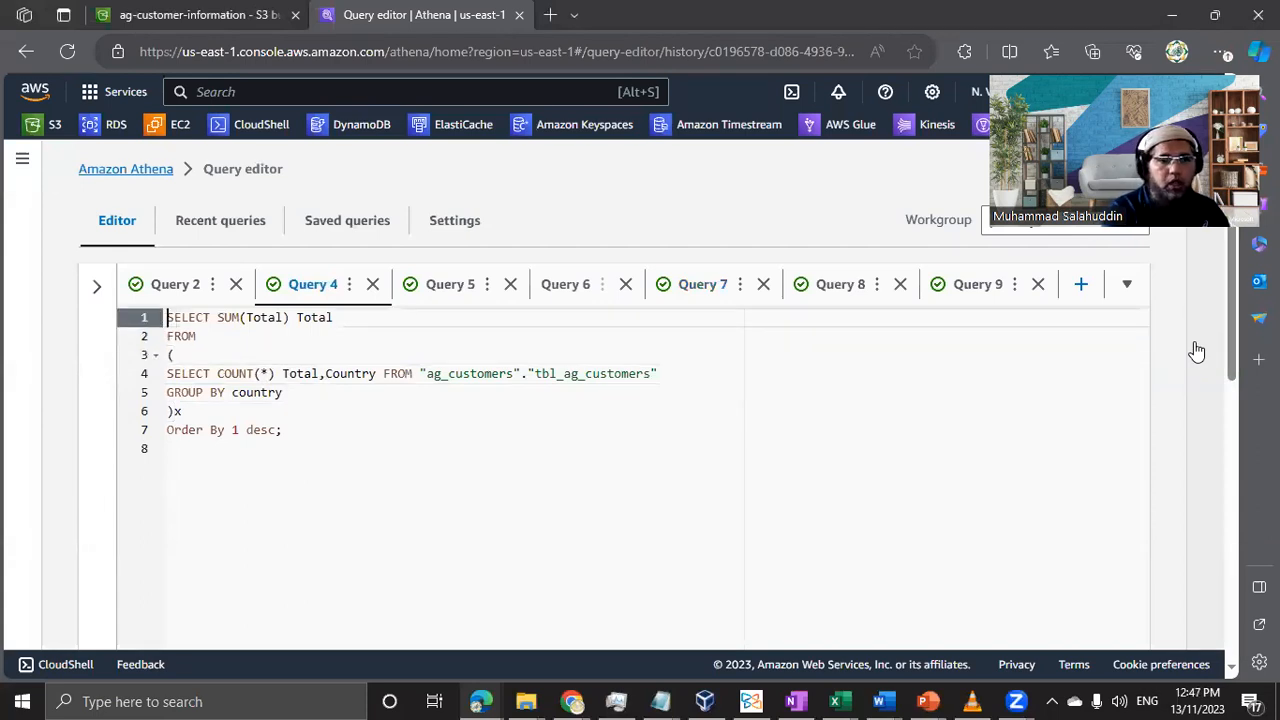
text(--)
key(Down)
key(Home)
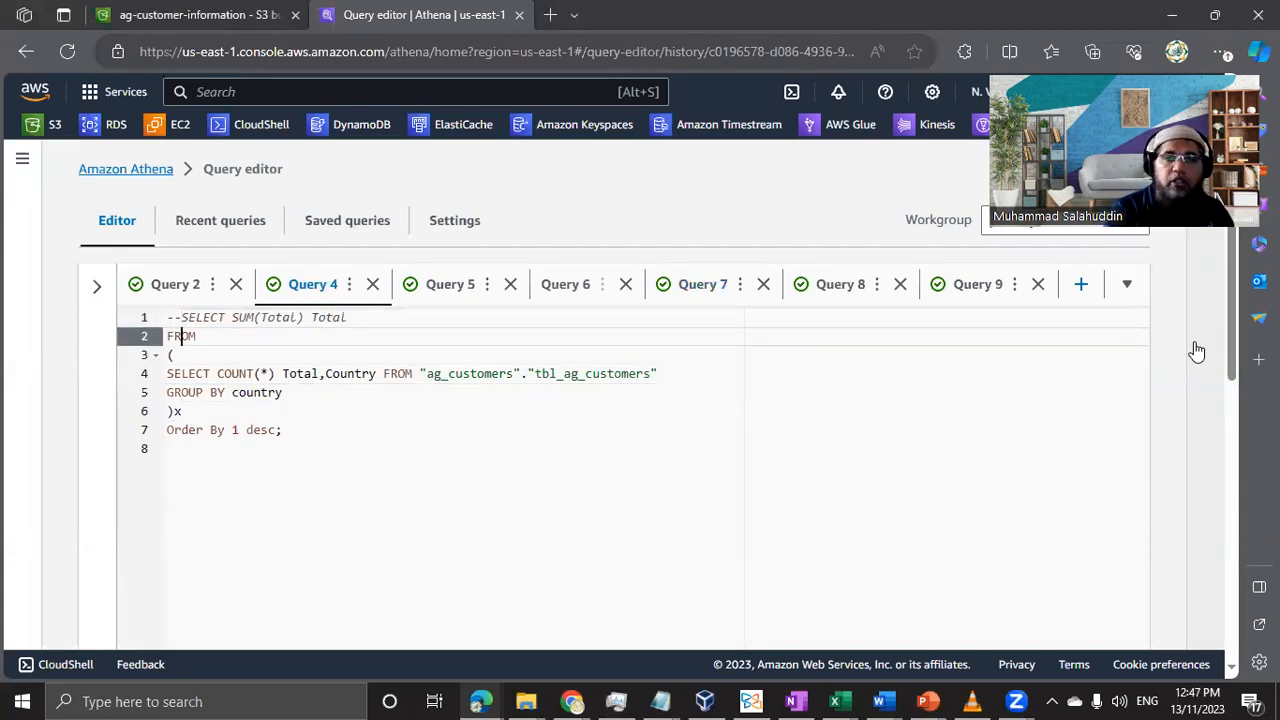
text(--)
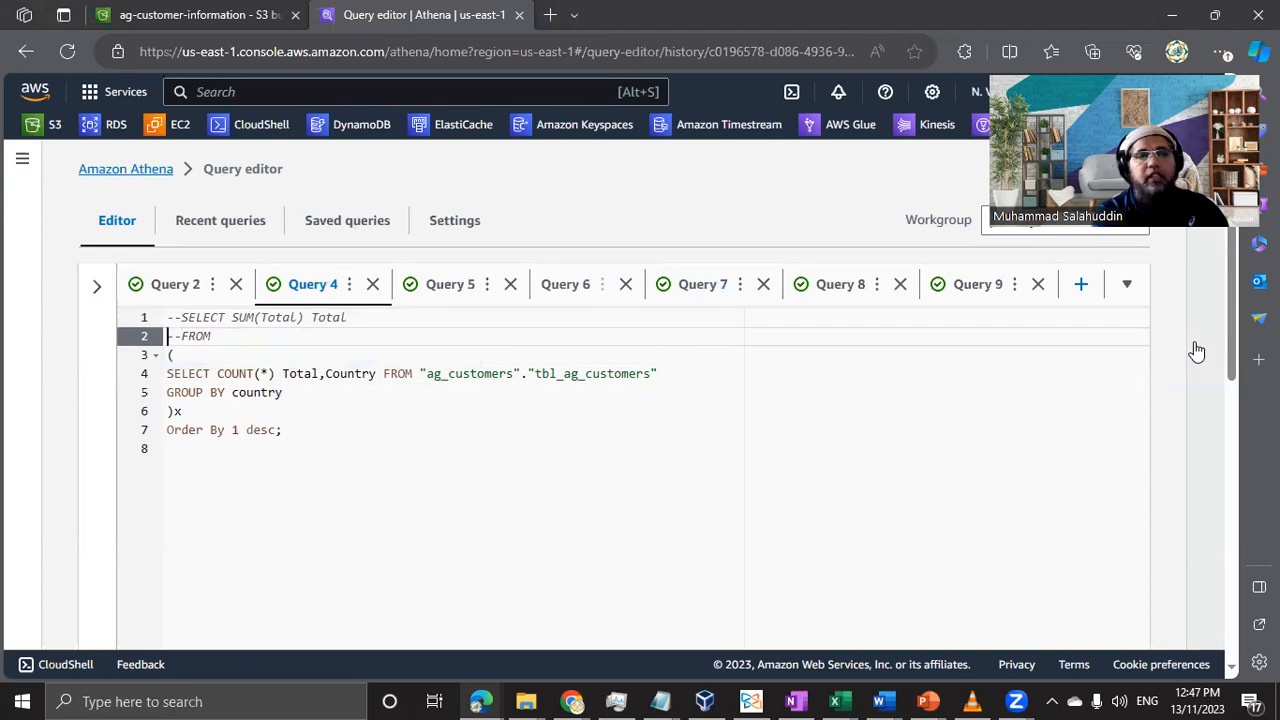
key(Down)
key(Home)
text(--)
Comment out the closing ")x" line and the "Order By 1 desc;" line below the inner query.
key(Down)
key(Down)
key(Down)
key(Down)
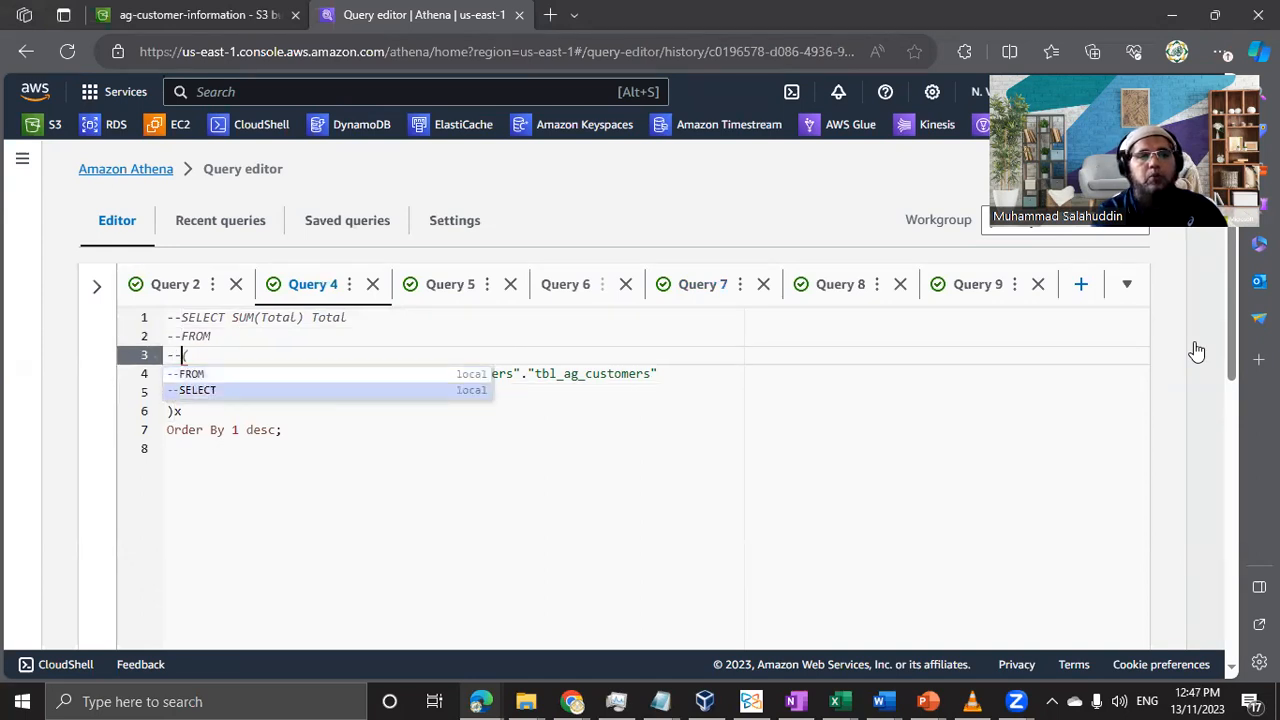
key(Home)
key(Down)
key(Down)
key(Down)
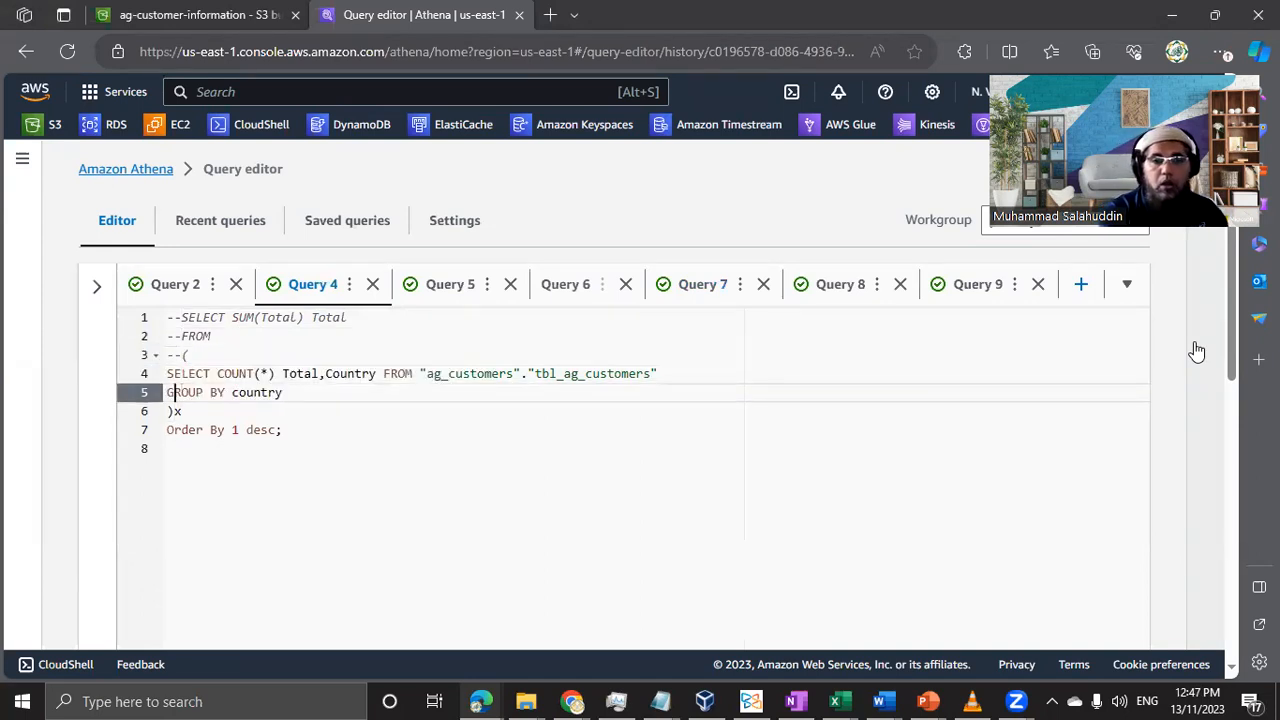
text(--)
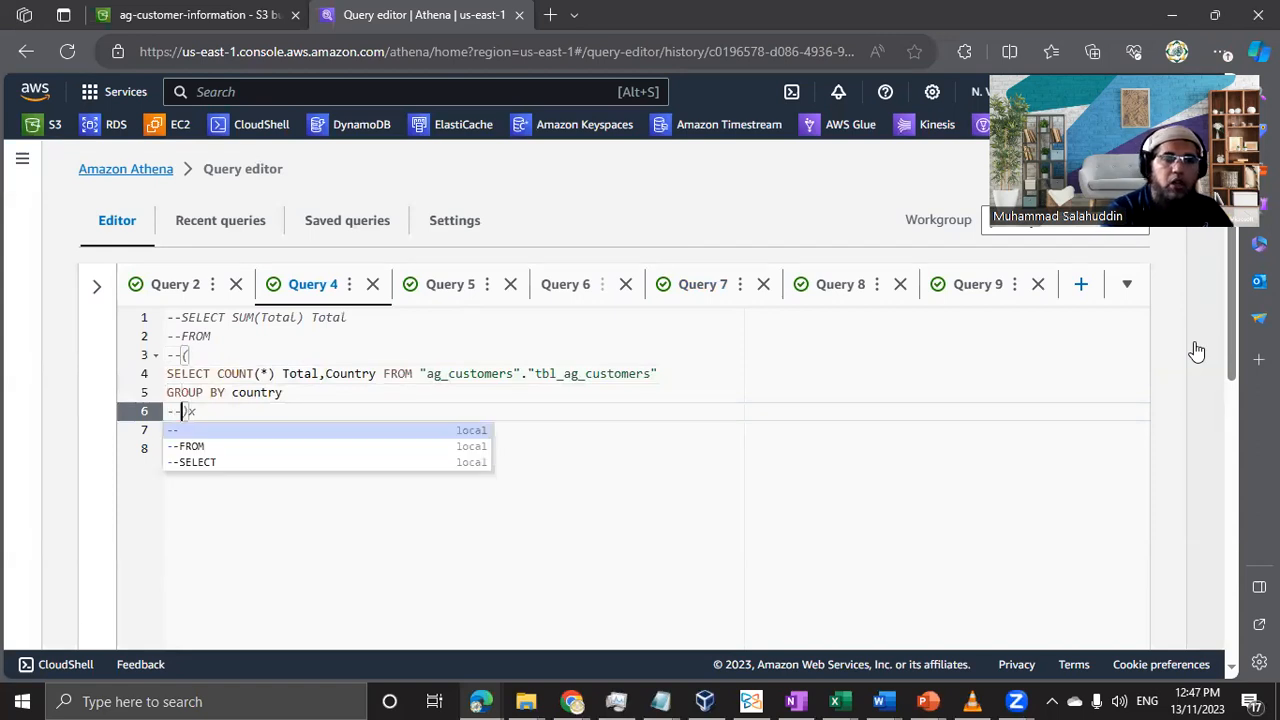
key(Home)
key(Down)
text(--)
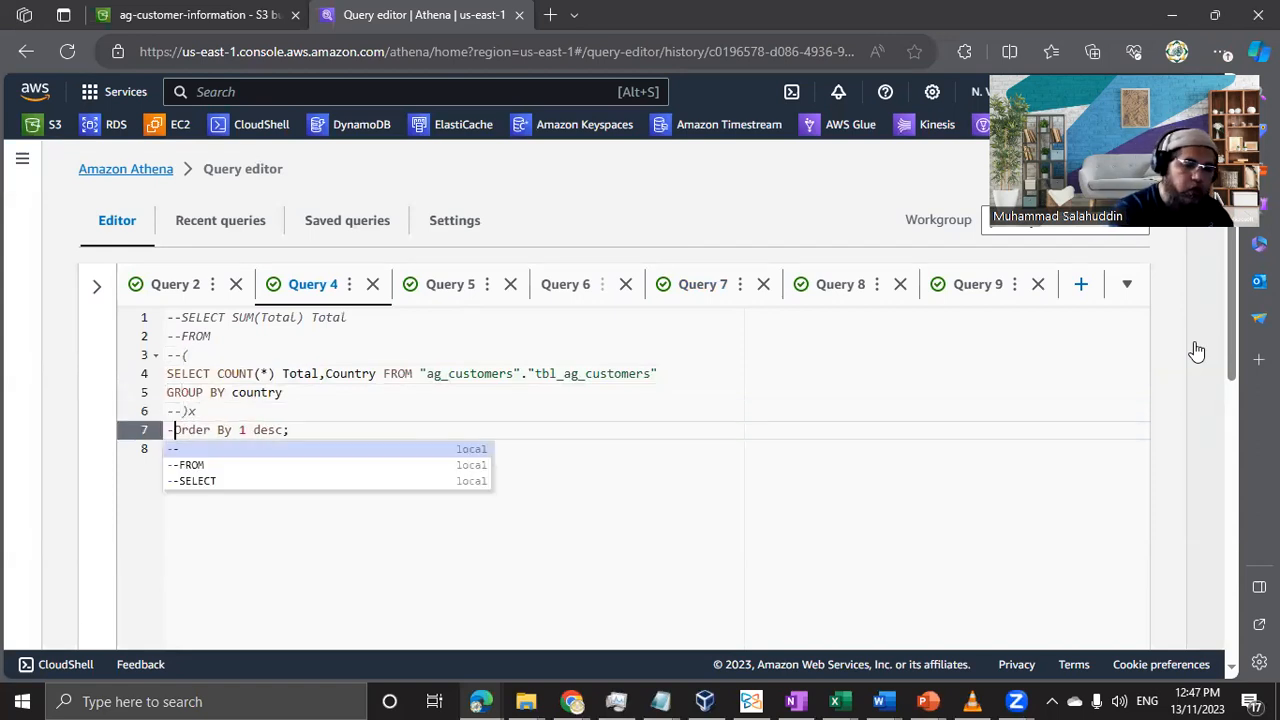
key(Escape)
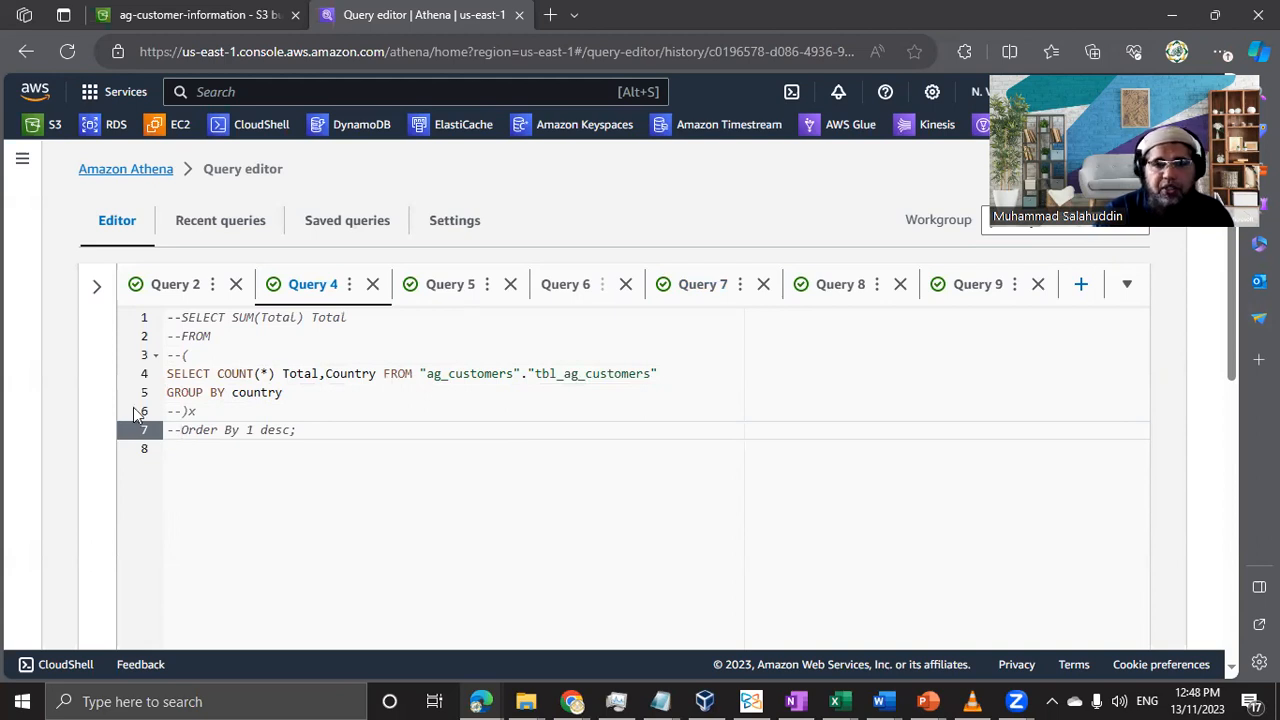
click(275, 378)
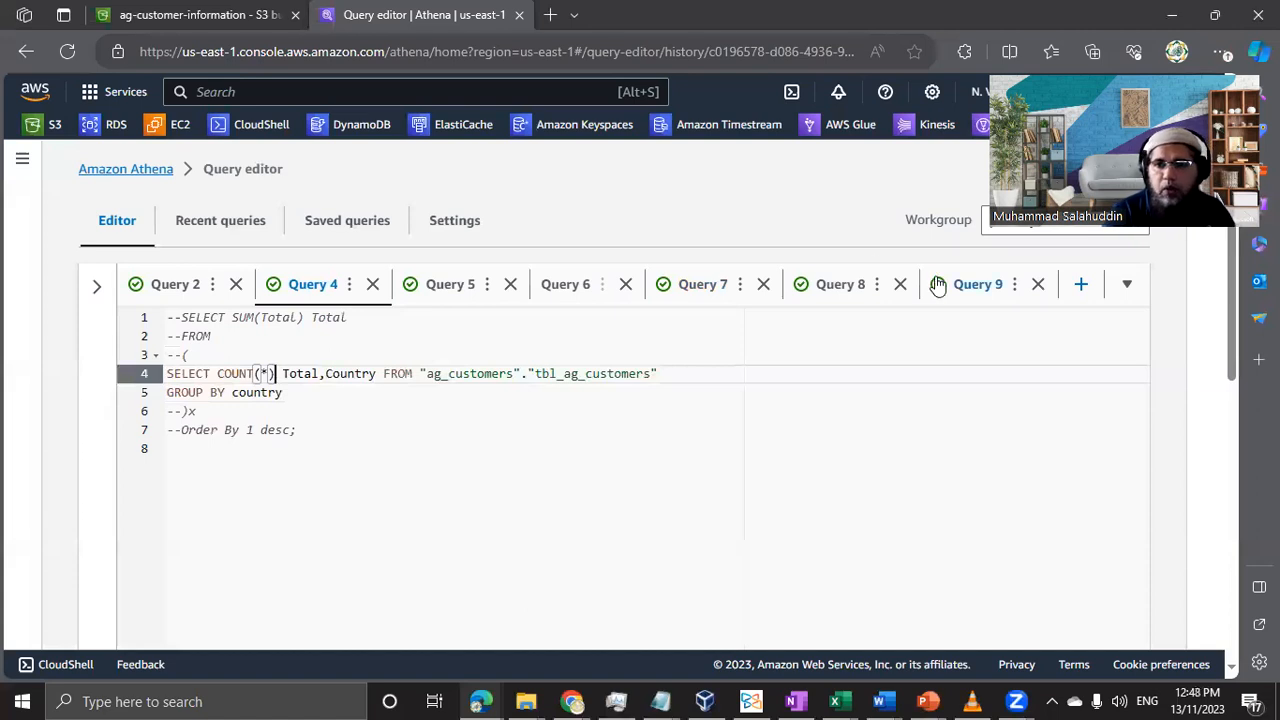
In Query 9, make the query select all columns from tbl_ag_customers with LIMIT 100.
click(934, 284)
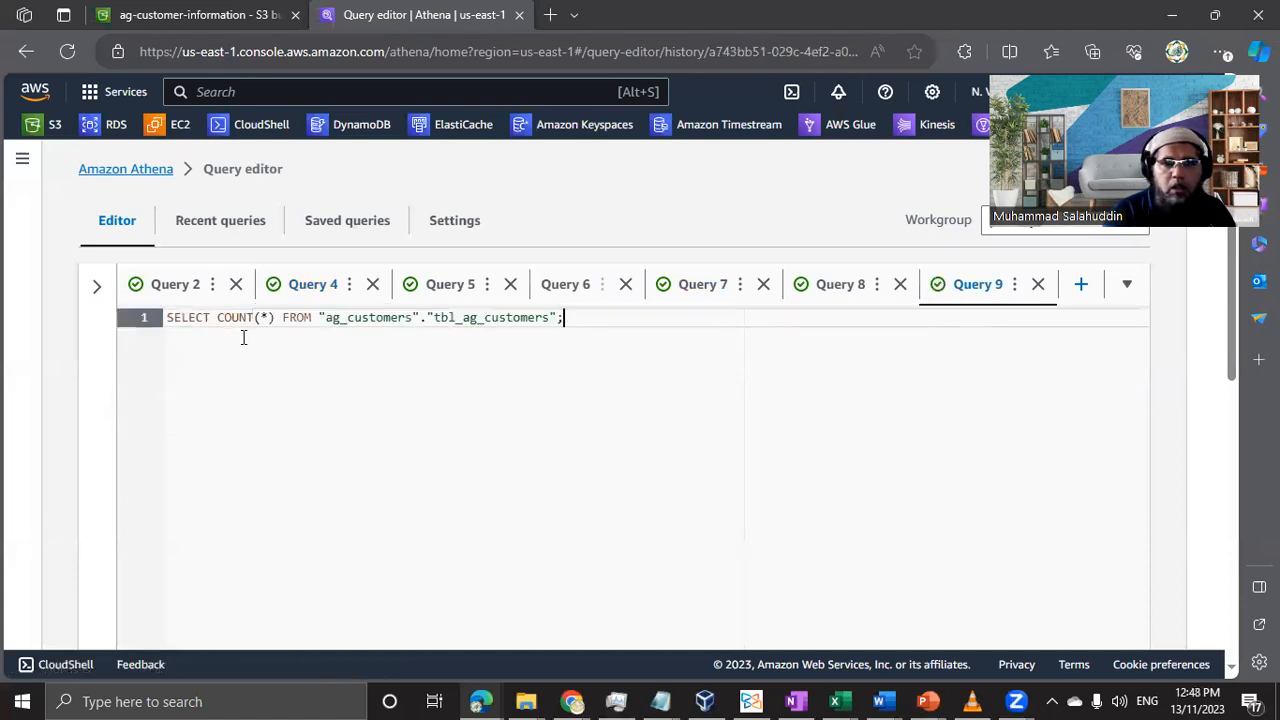
drag(218, 317, 272, 317)
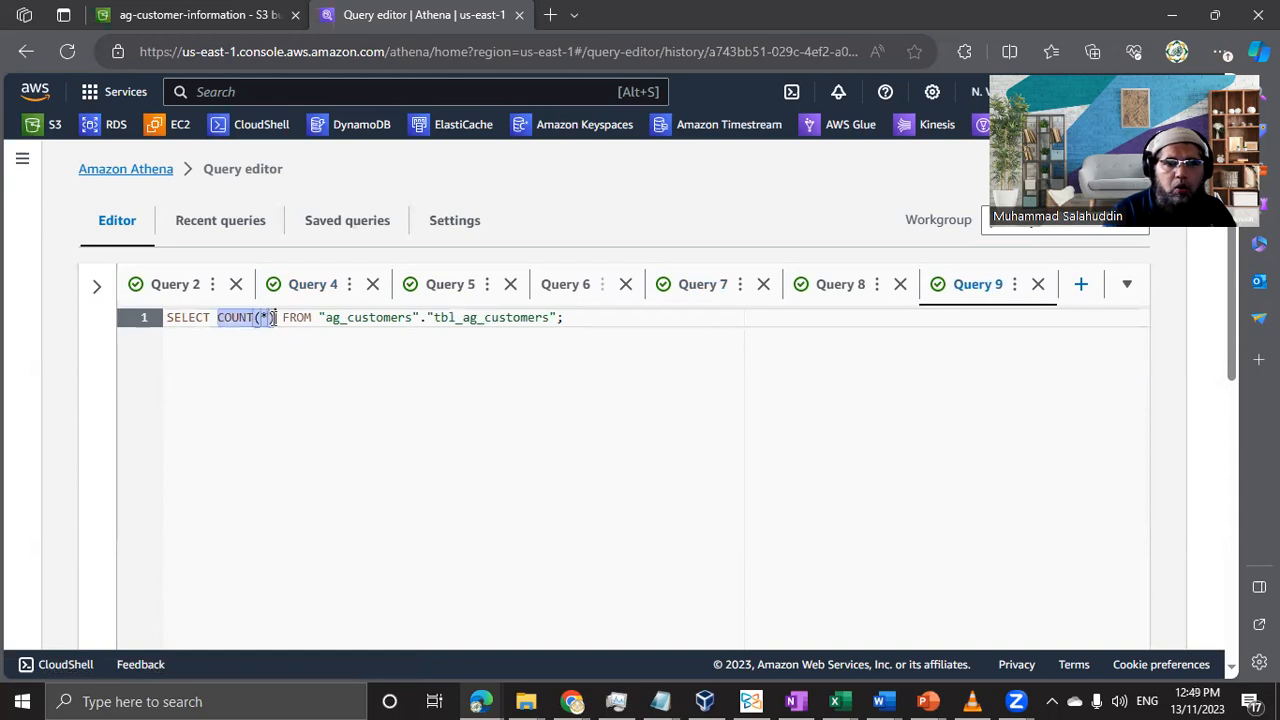
text(*)
key(End)
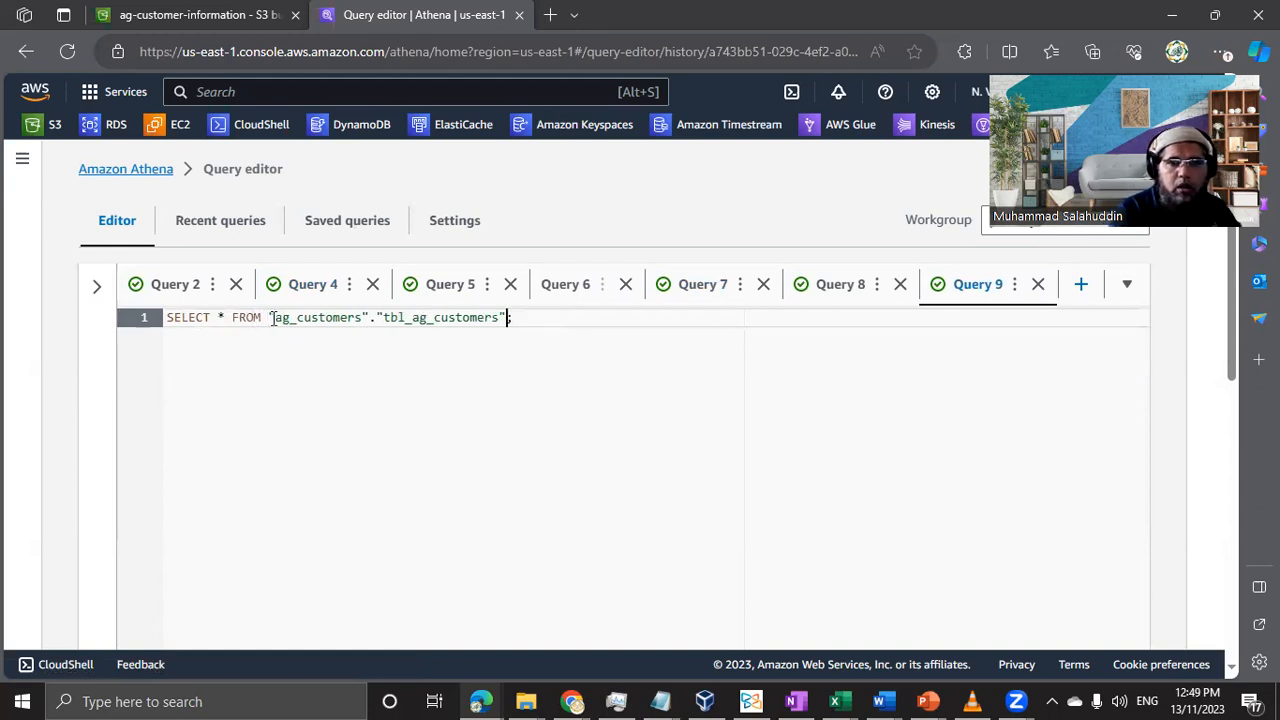
text(WHER)
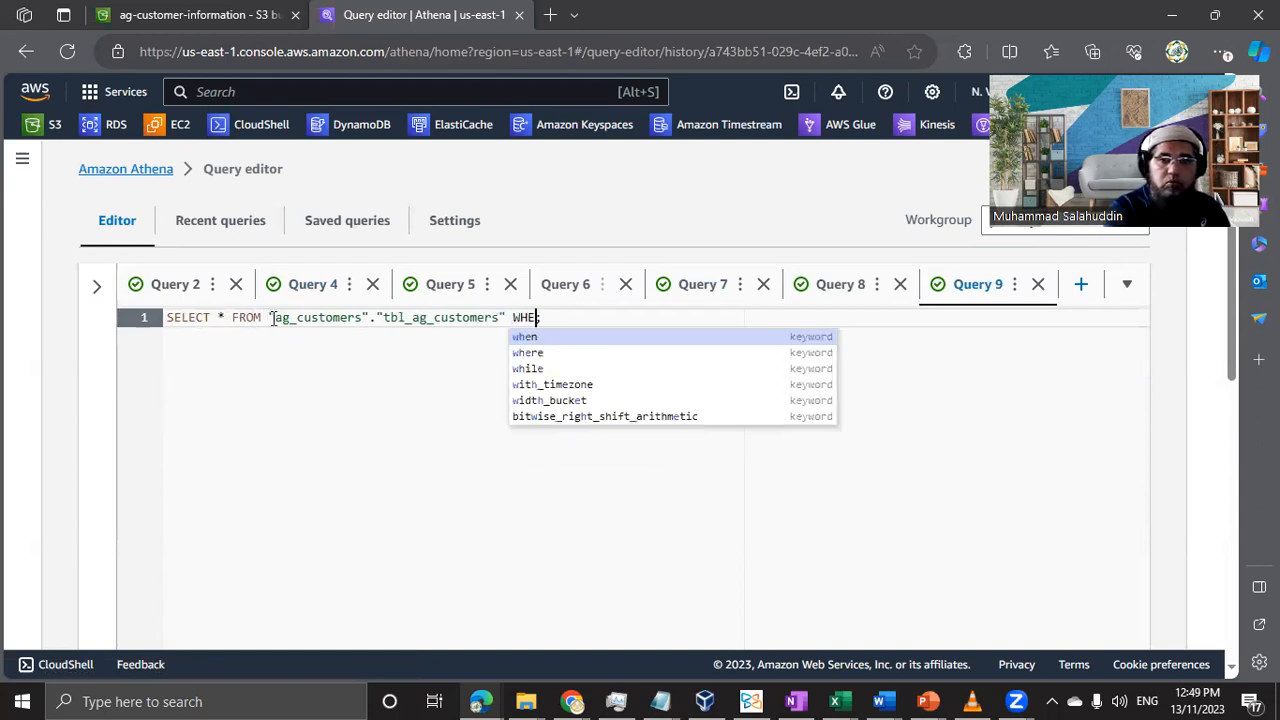
key(BackSpace)
key(BackSpace)
key(BackSpace)
key(BackSpace)
text(LIMI)
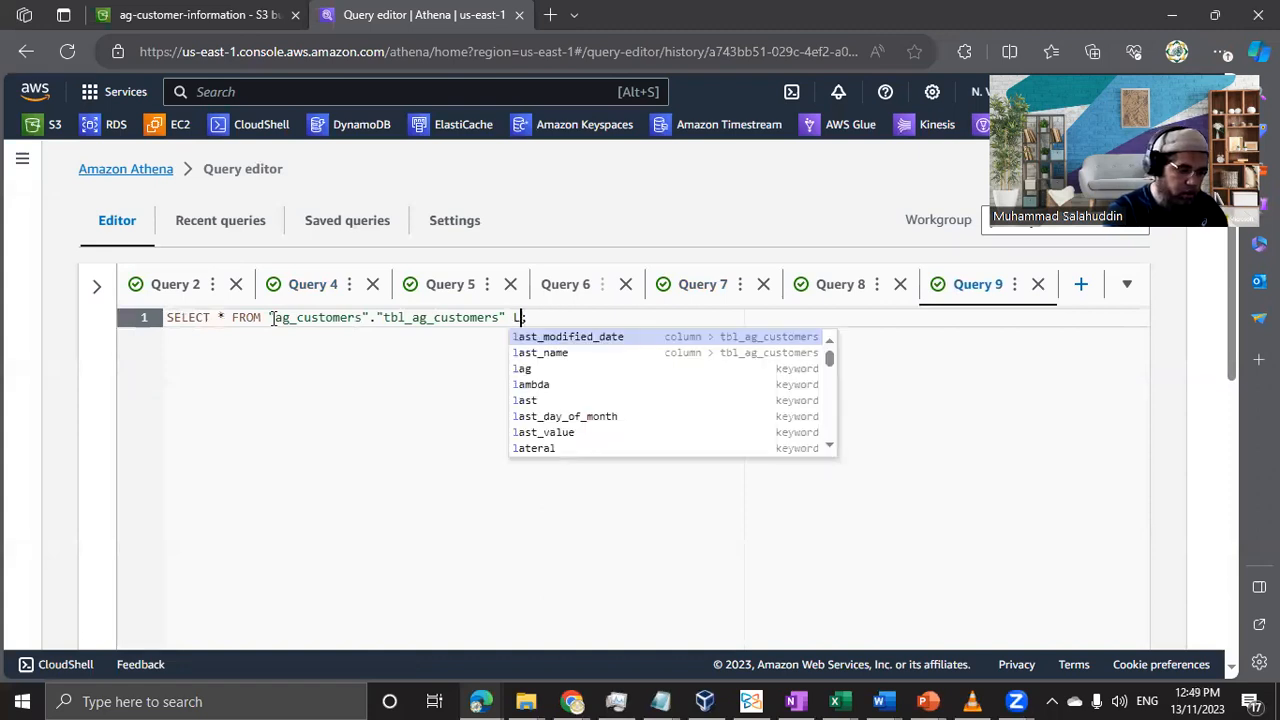
text(T 100)
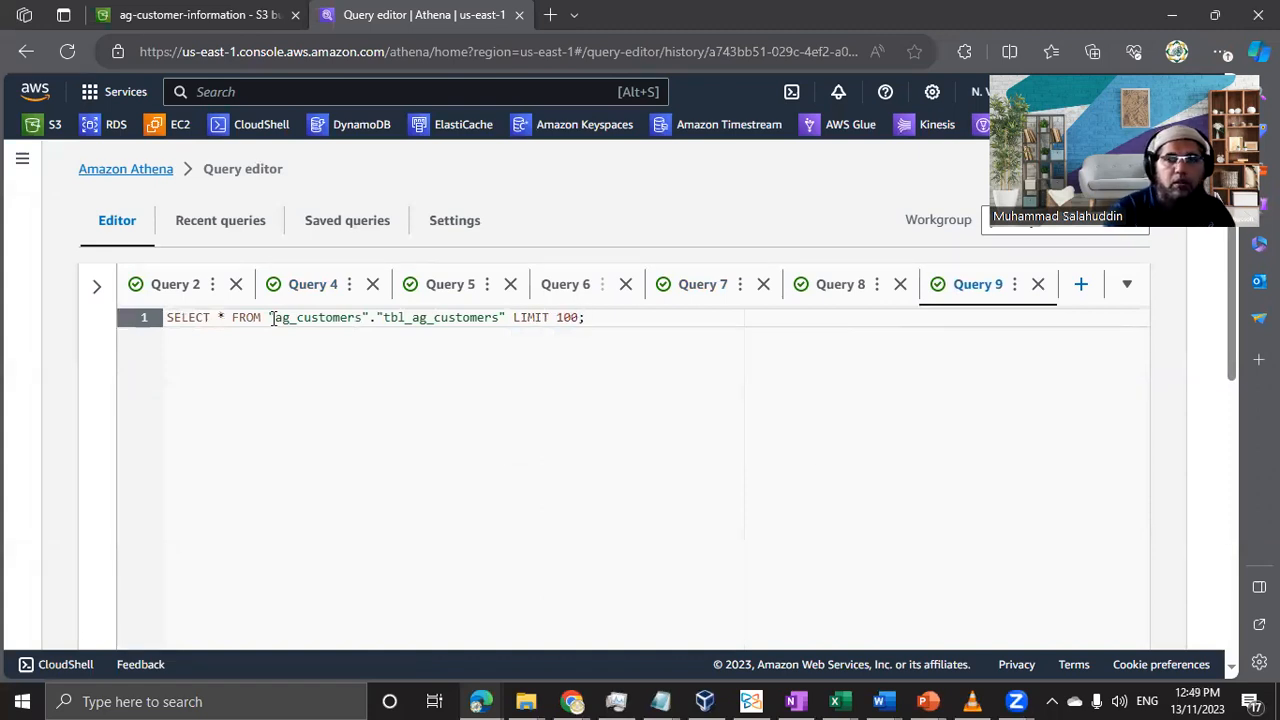
Run the query in Query 9 and look through the returned customer rows and columns.
scroll(31, 474, down, 3)
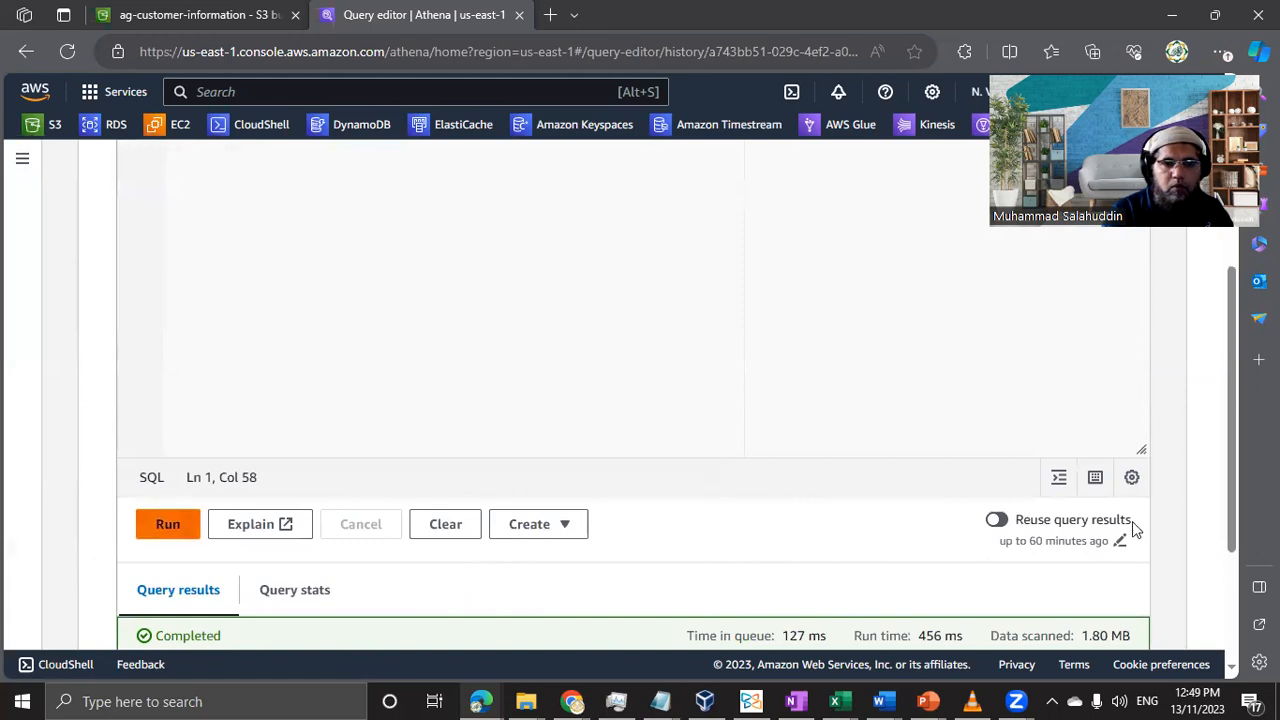
key(ctrl+Return)
scroll(597, 445, down, 2)
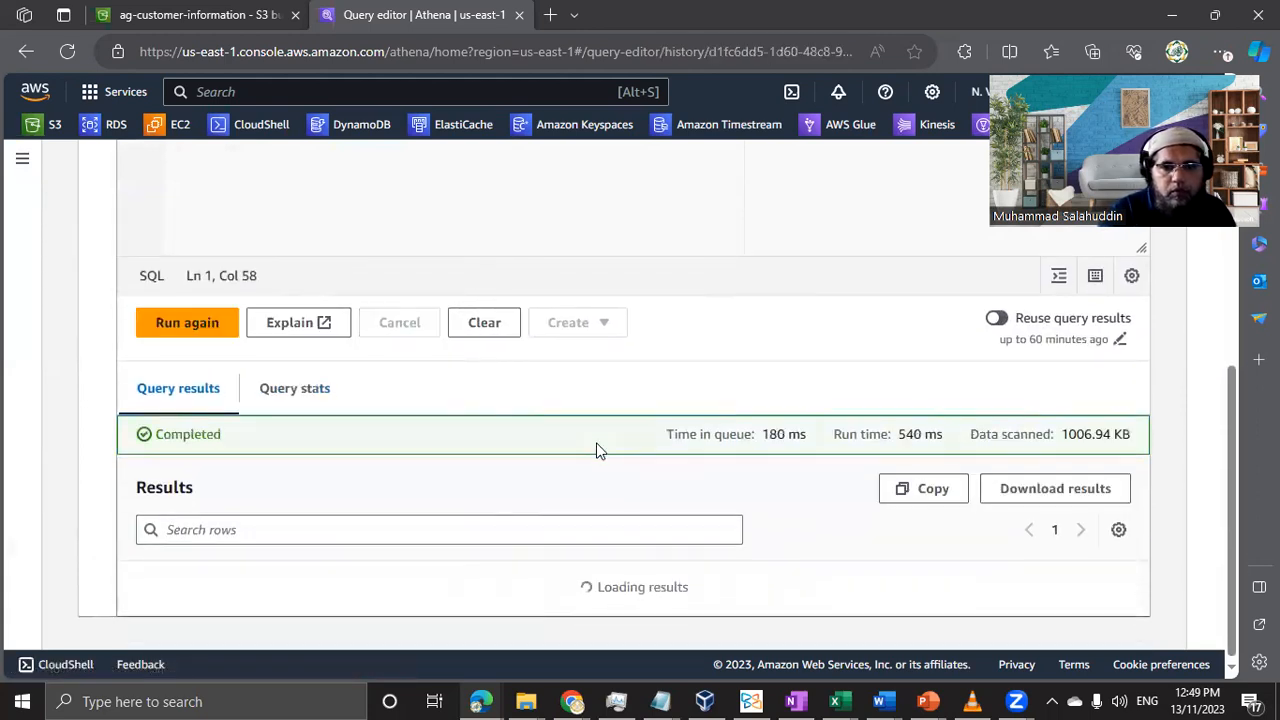
scroll(595, 449, down, 5)
scroll(614, 523, up, 2)
scroll(617, 524, up, 1)
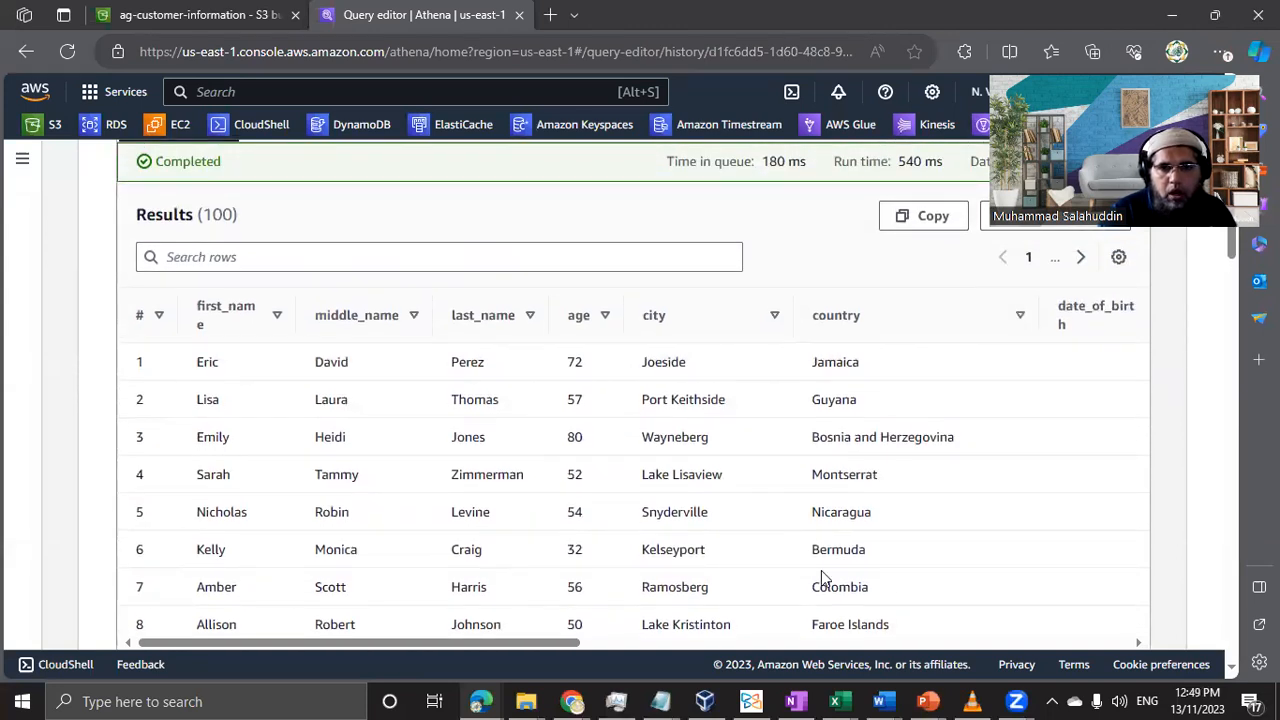
Replace the asterisk in the SELECT clause of Query 9 with COUNT(*).
scroll(437, 500, up, 10)
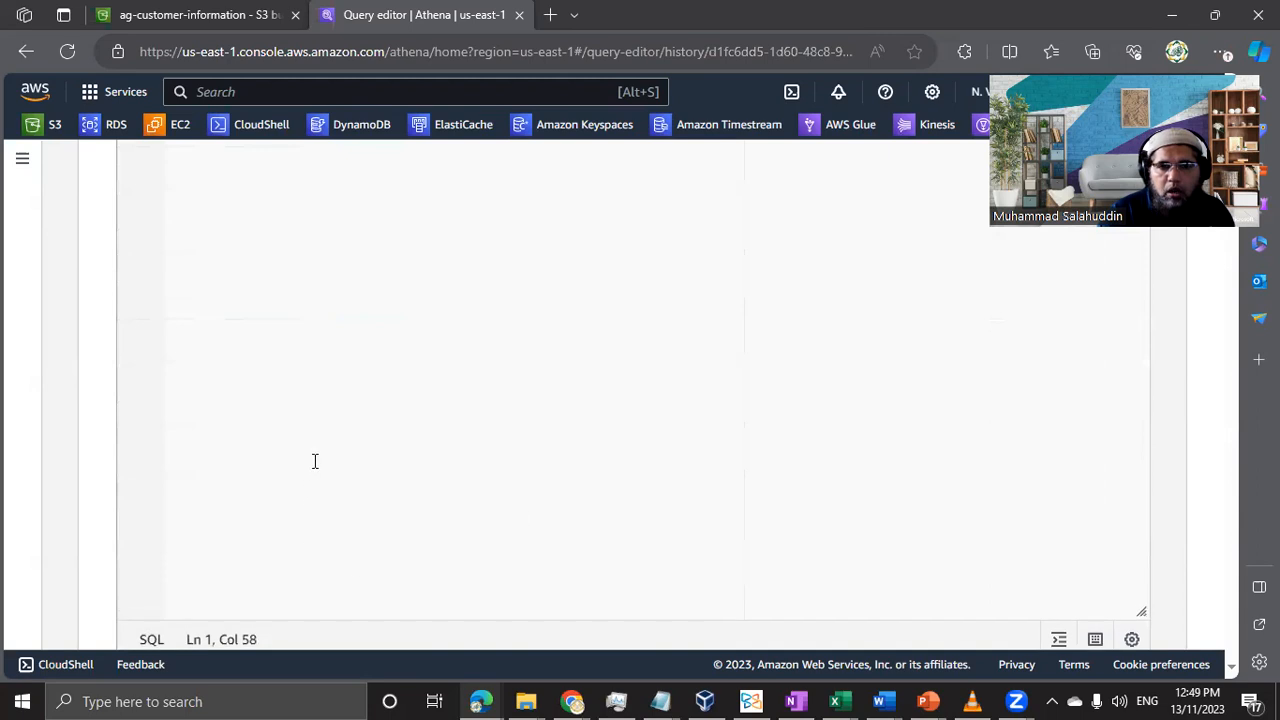
click(289, 318)
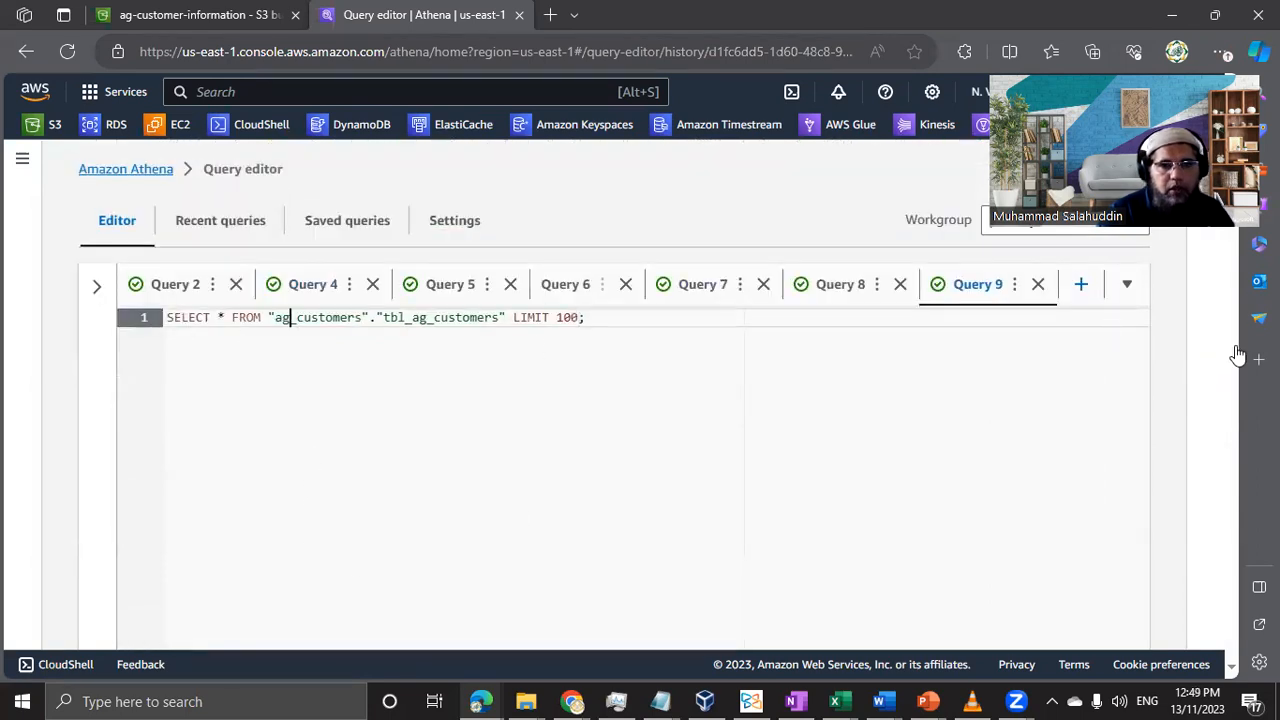
key(Left)
key(Left)
key(Left)
key(Left)
key(Left)
key(Left)
key(Left)
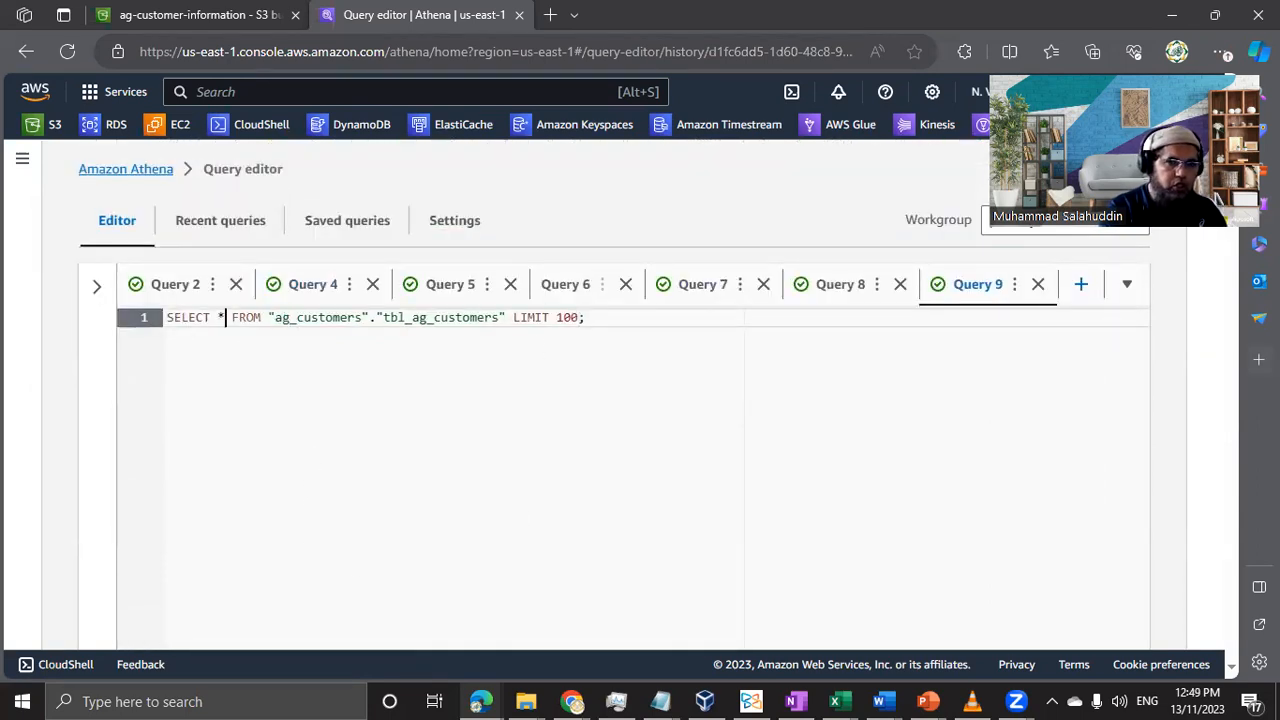
text(COUNT()
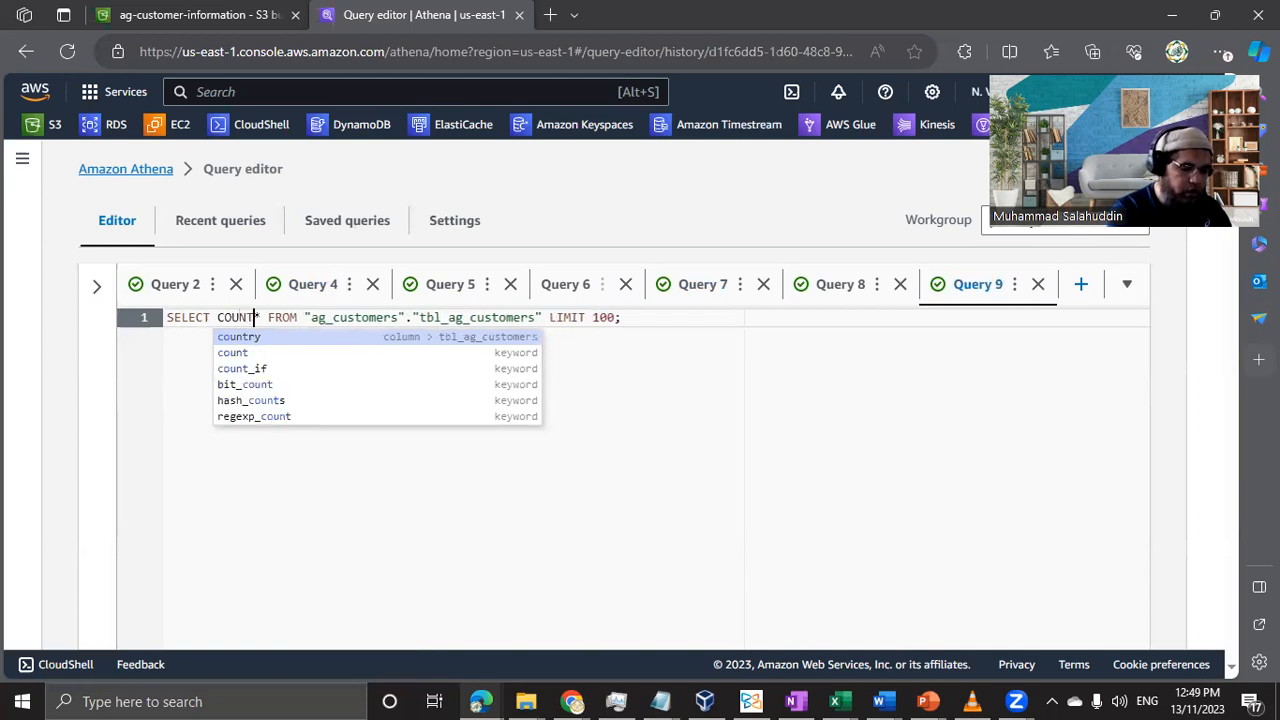
key(Delete)
key(Left)
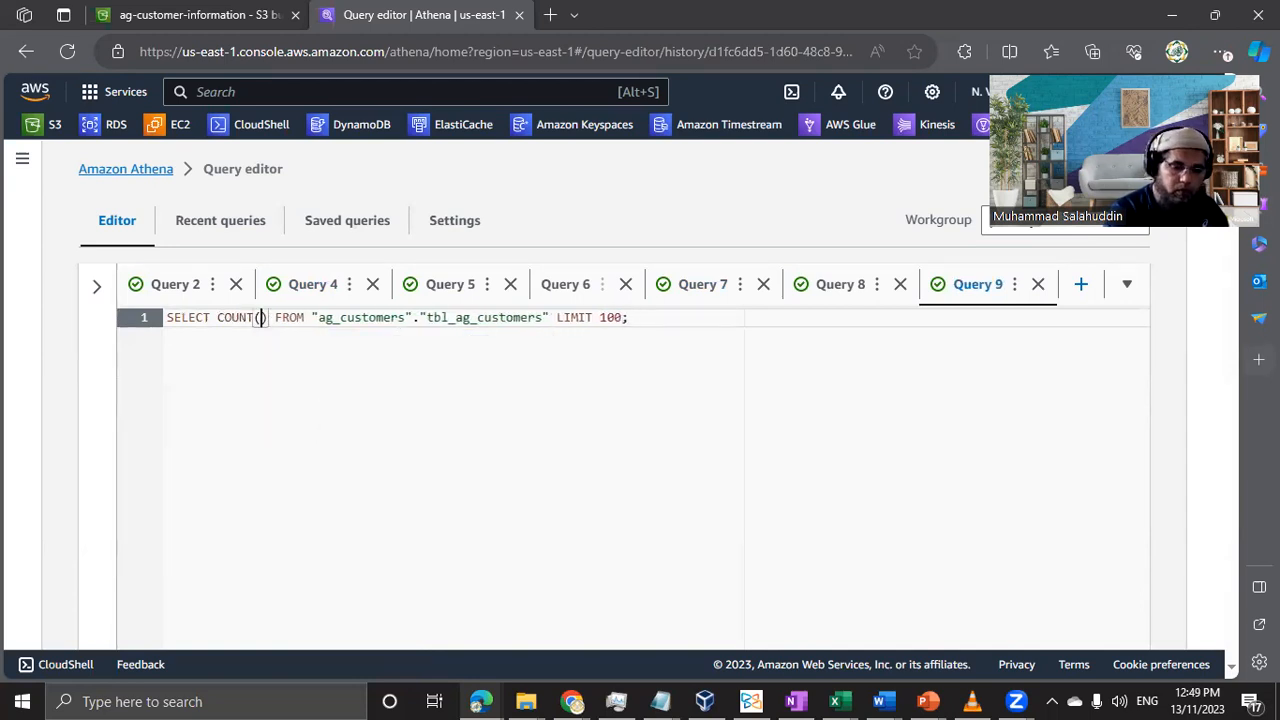
text(*)
Put the FROM clause and LIMIT 100 on separate lines, with an empty line between them.
key(Right)
key(Right)
key(Return)
key(End)
key(Left)
key(Left)
key(Left)
key(Left)
key(Left)
key(Left)
key(Left)
key(Left)
key(Left)
key(Left)
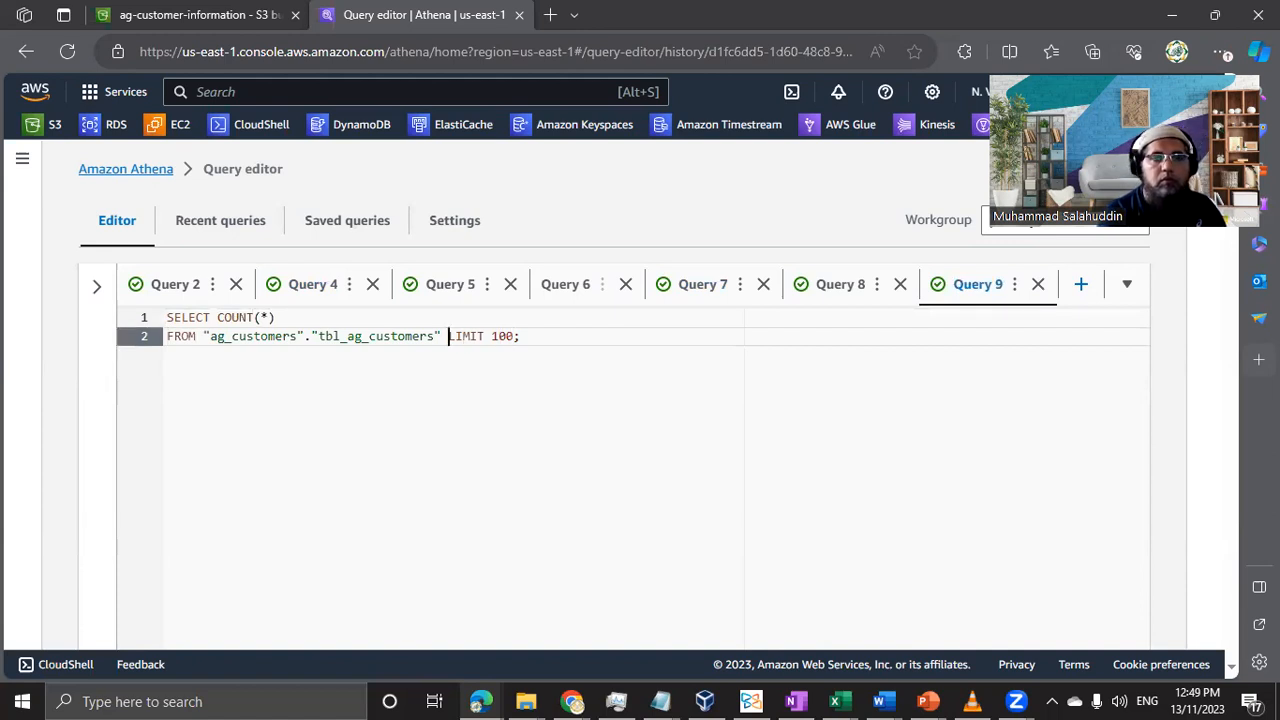
key(Return)
key(Return)
Add the Age column to the SELECT clause and give COUNT(*) the alias Total.
key(Up)
key(Up)
key(Left)
text(, Age)
key(Left)
key(Left)
key(Left)
key(Left)
key(Left)
key(Left)
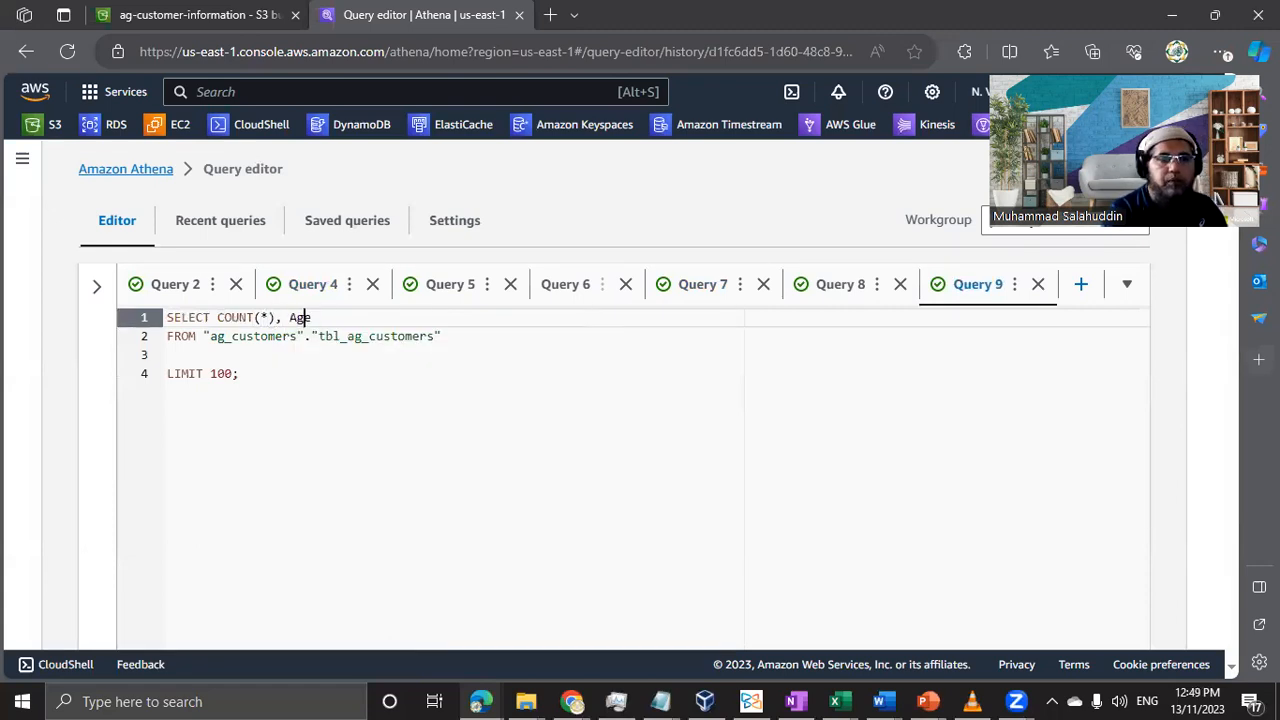
text(Tota)
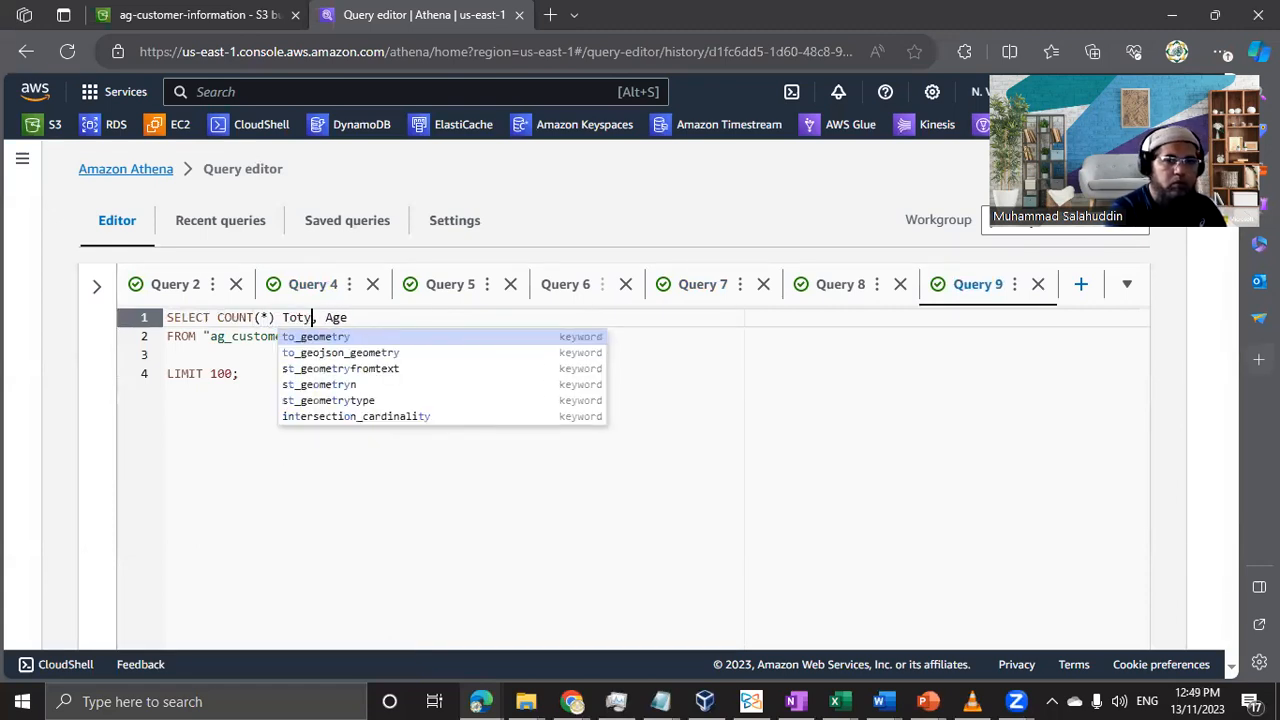
key(BackSpace)
text(a;)
key(Left)
key(Delete)
text(l)
Fill the empty line above LIMIT 100 with the clause GROUP BY age.
key(Down)
key(Down)
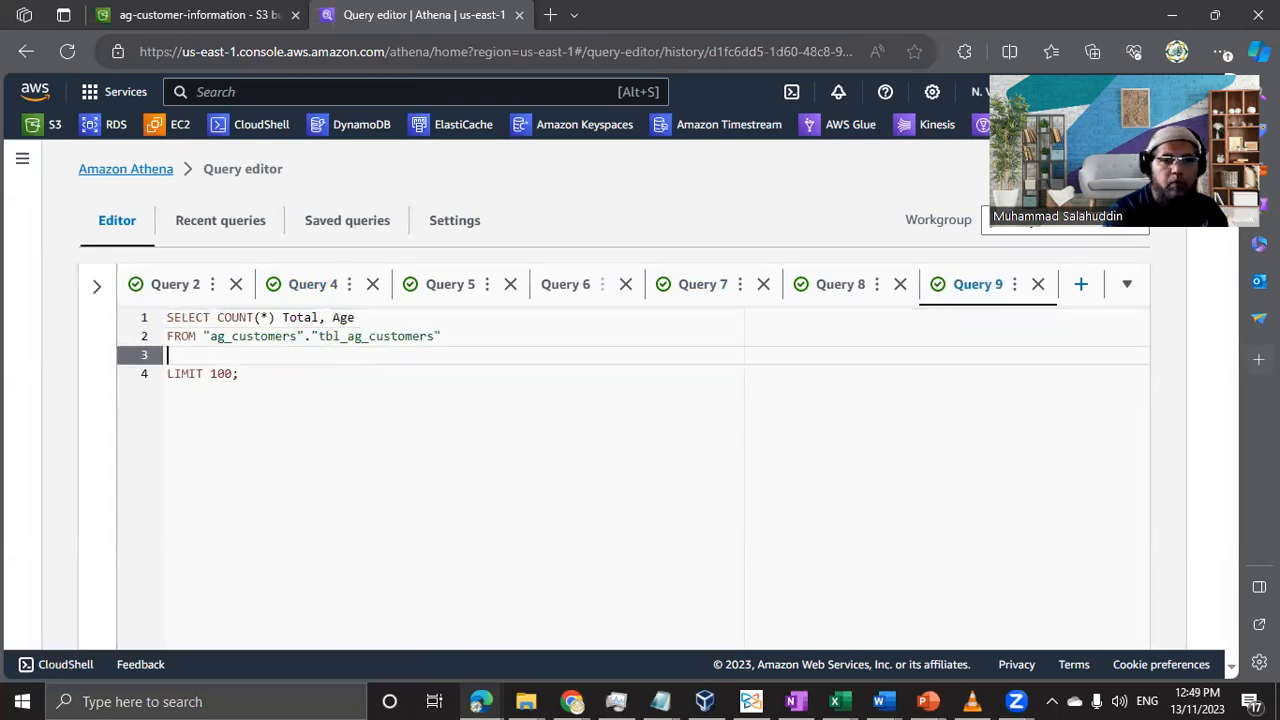
text(H)
key(BackSpace)
text(FGR)
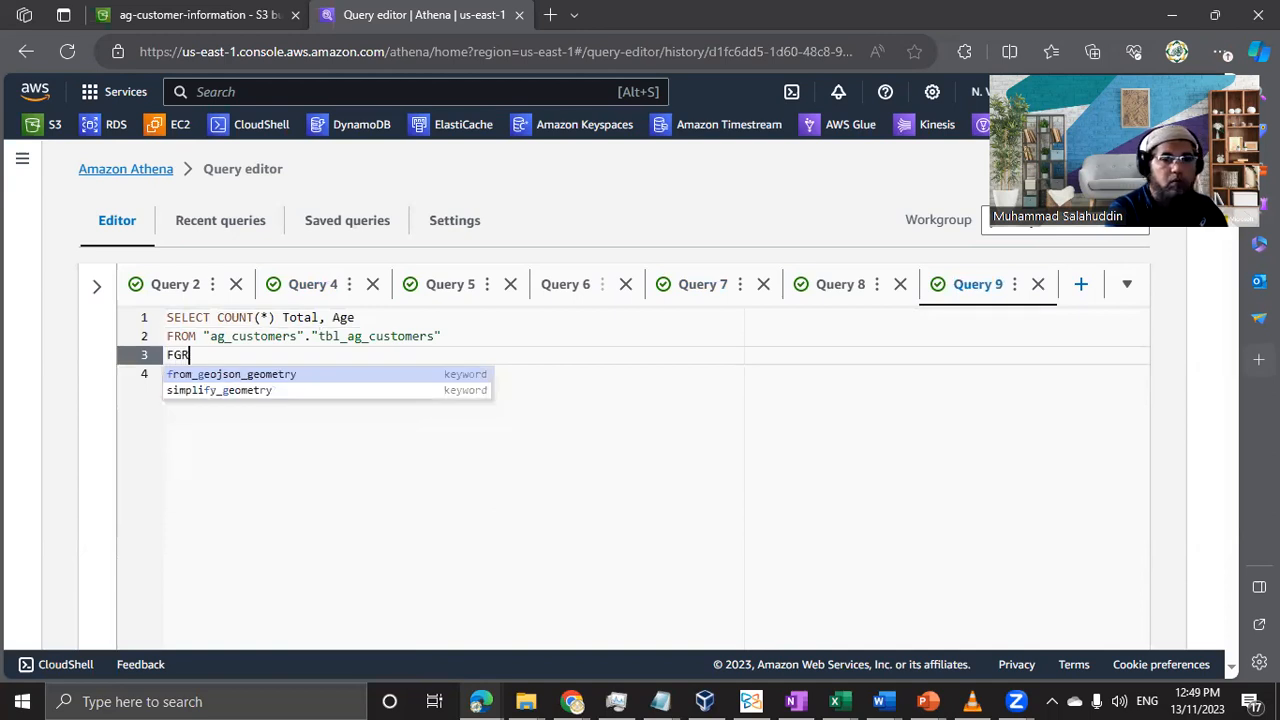
key(BackSpace)
key(BackSpace)
key(BackSpace)
text(GROU)
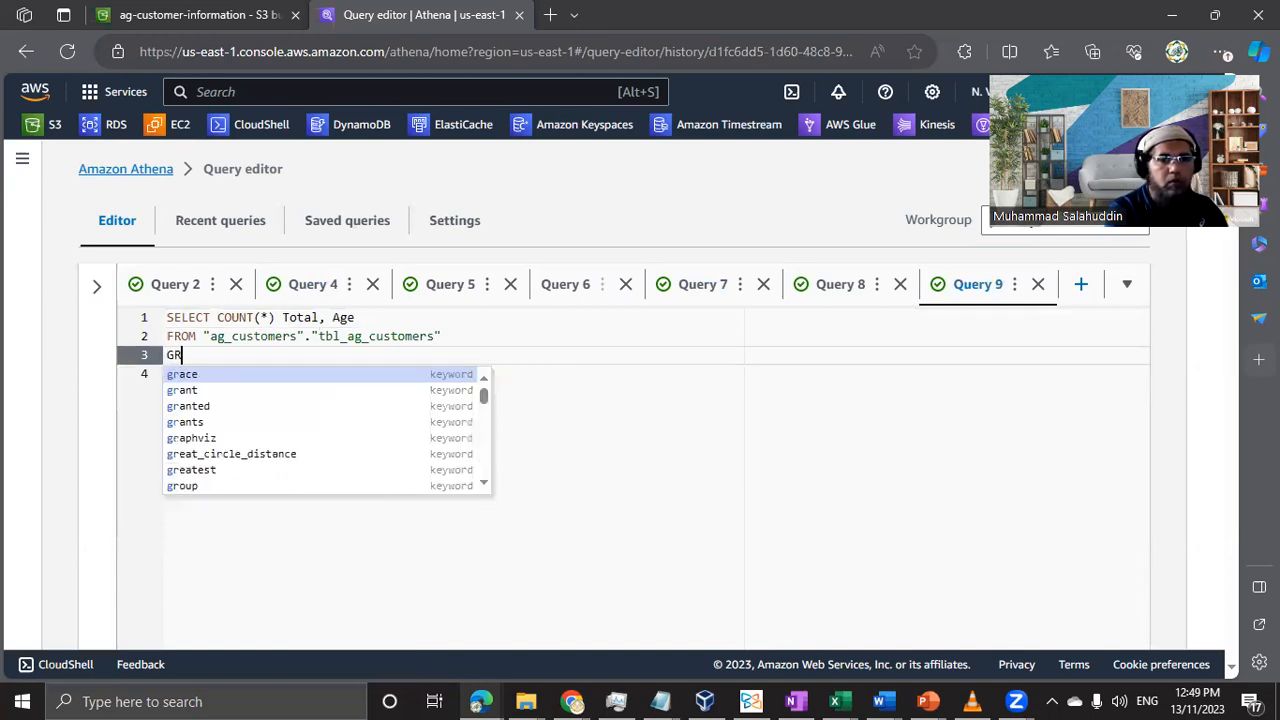
text(P BY )
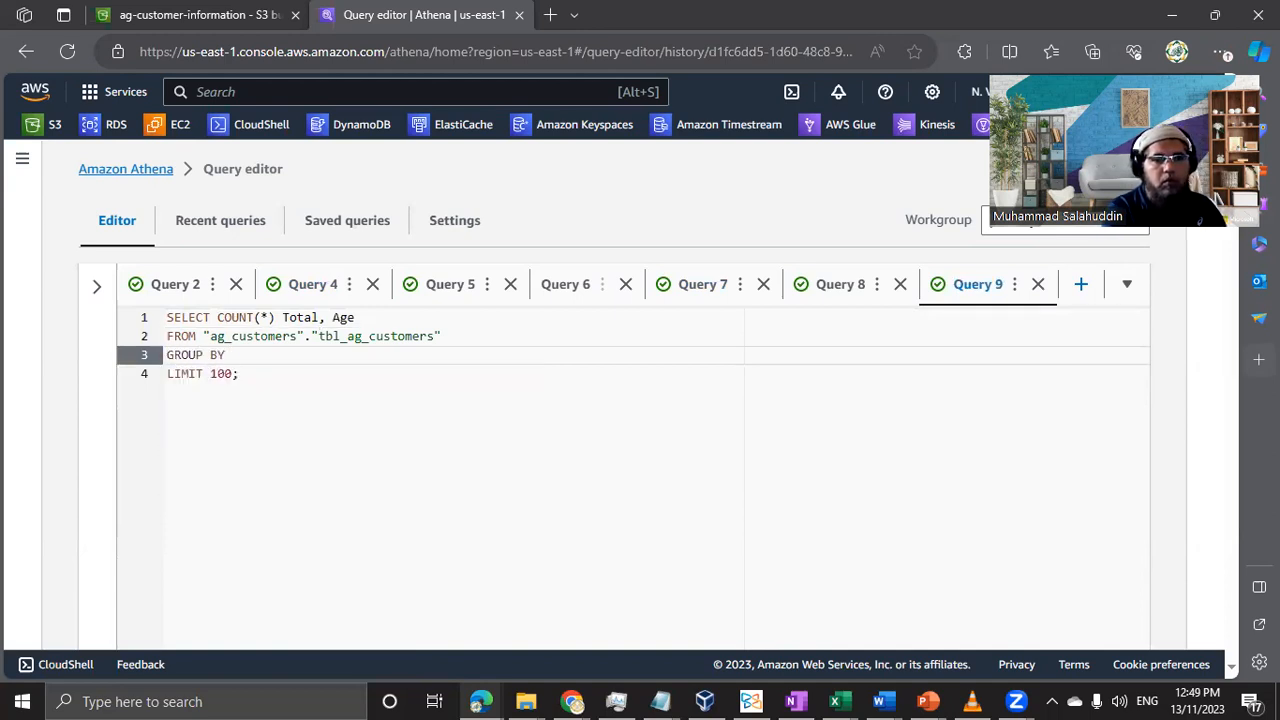
text(age)
key(Escape)
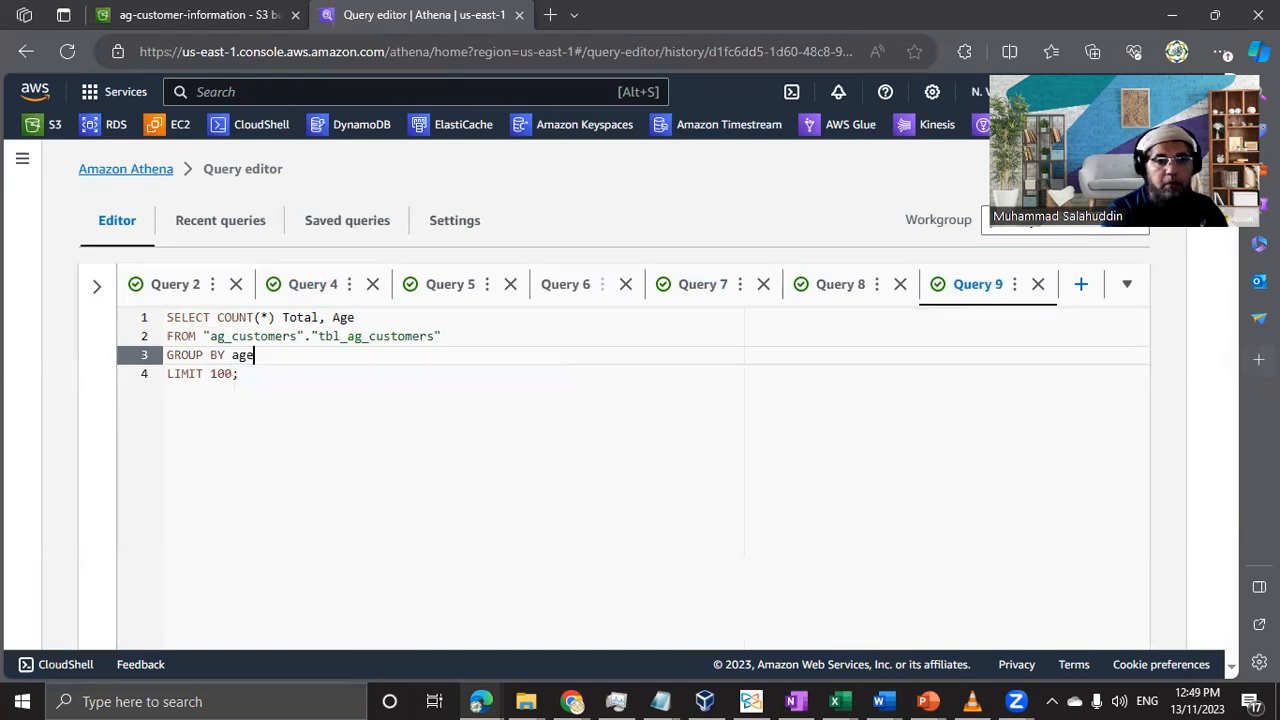
Add the clause ORDER BY 2 on its own line between GROUP BY age and LIMIT 100 in Query 9.
key(Return)
text(ORDER )
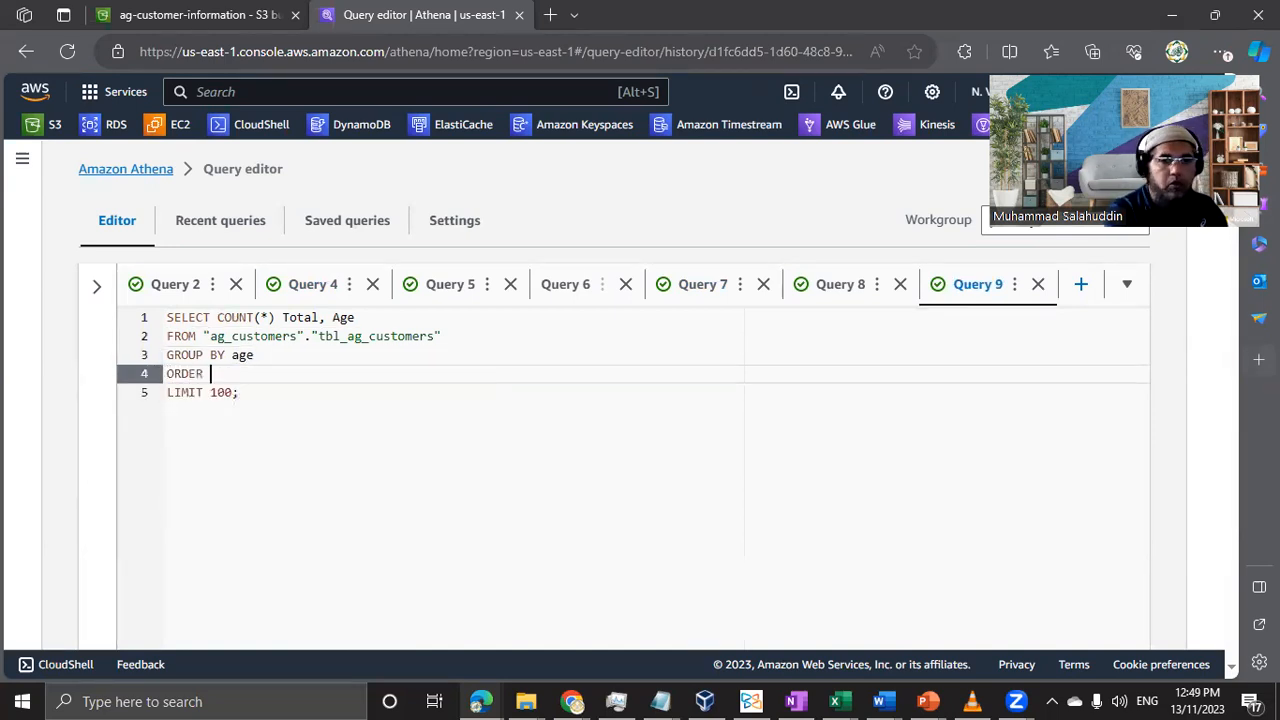
text(D)
key(BackSpace)
text(BY )
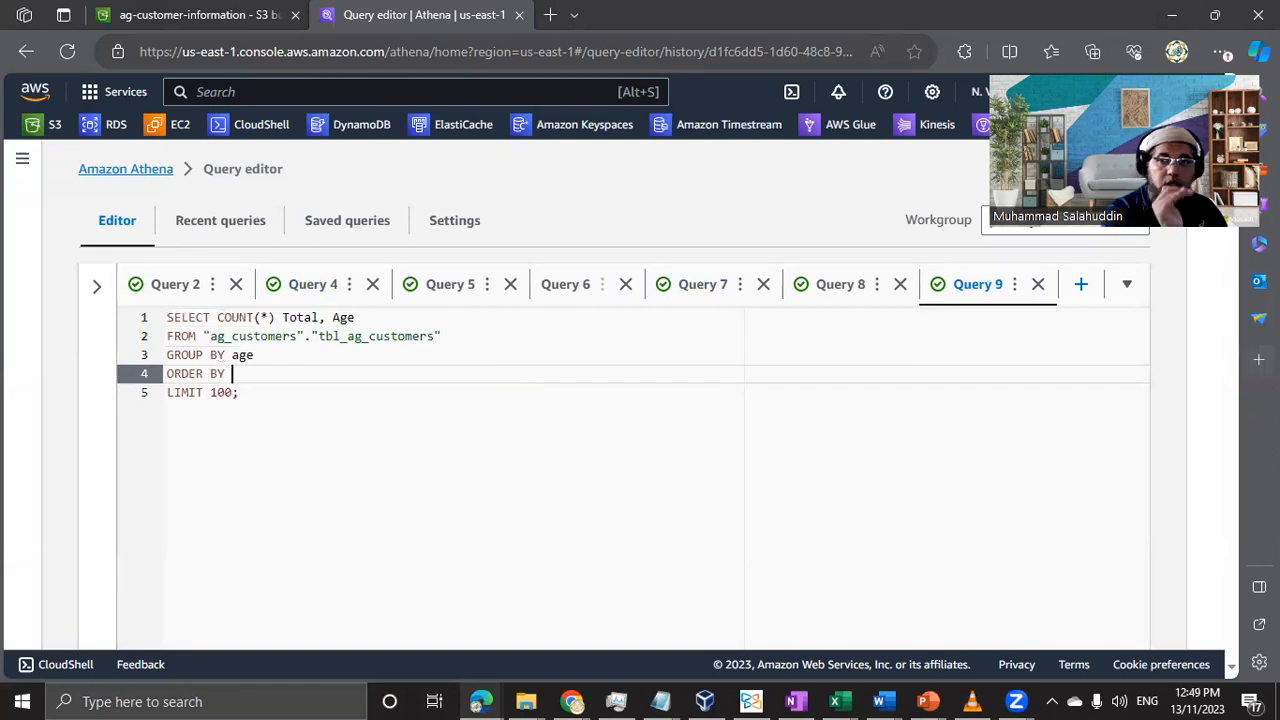
text(1)
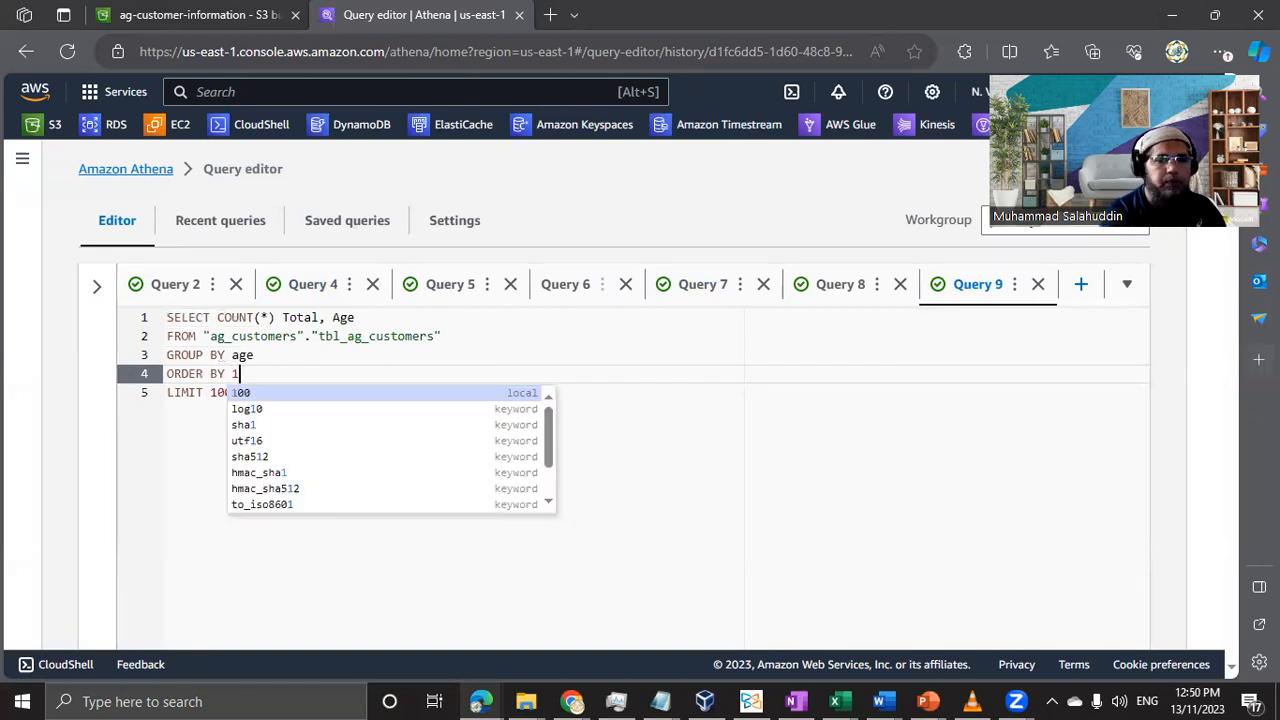
key(BackSpace)
text(2)
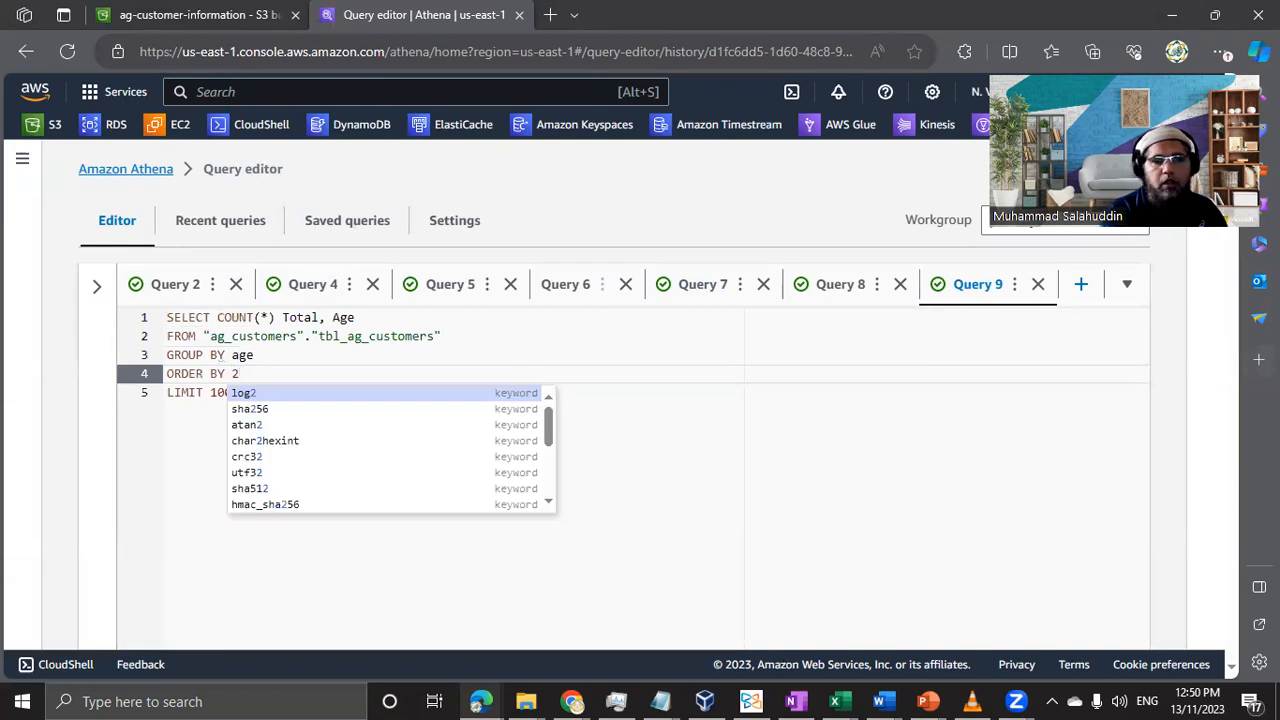
key(Down)
key(Escape)
key(Down)
key(Up)
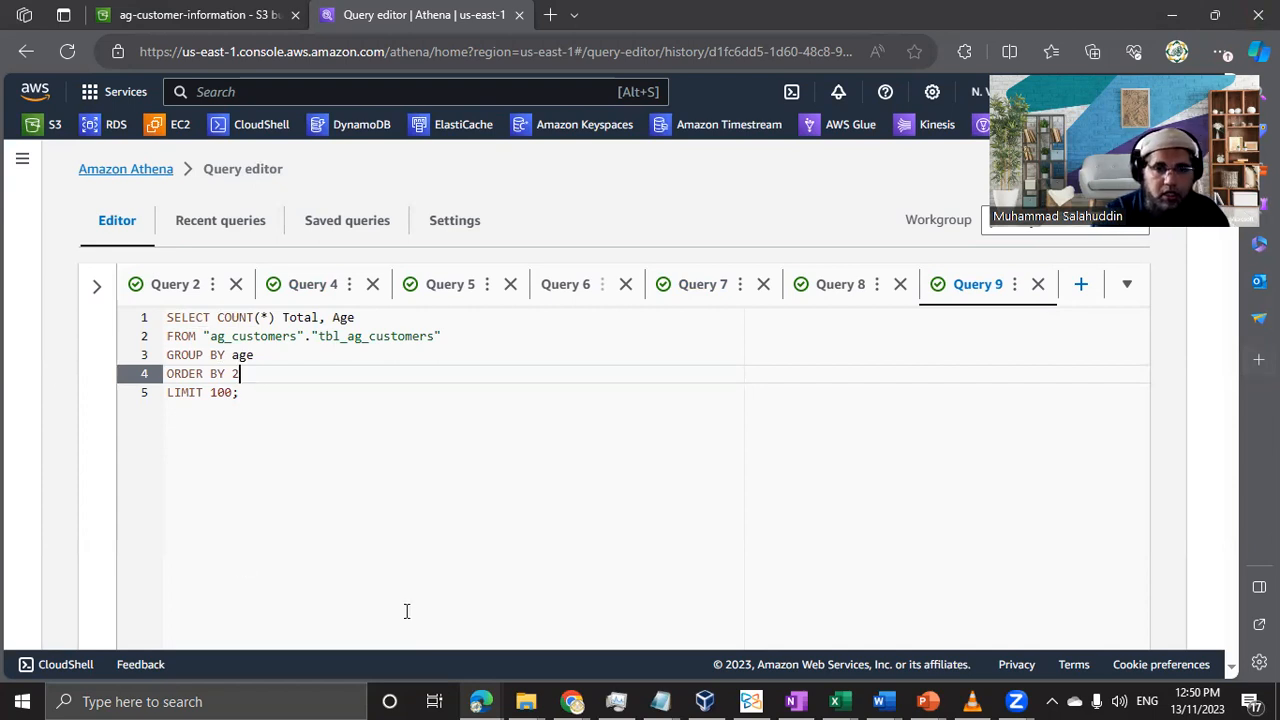
Run Query 9 and review the customer totals for each age through the last result row.
scroll(66, 389, down, 5)
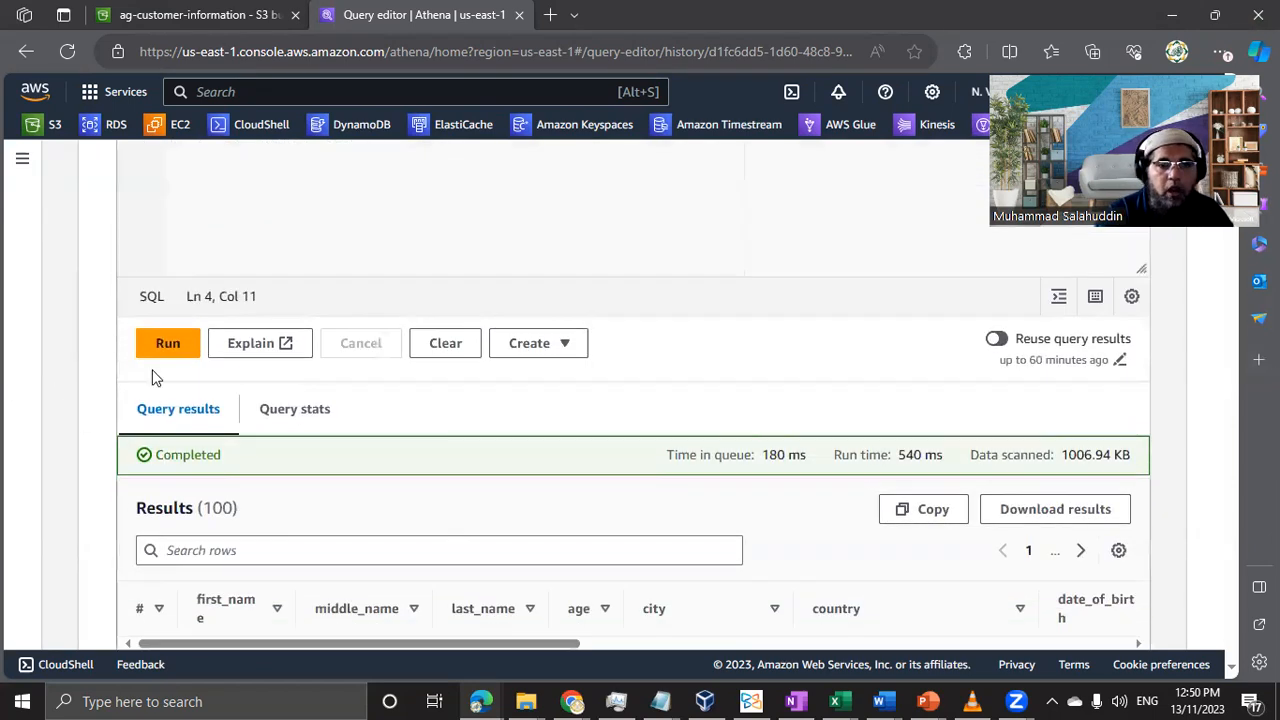
click(162, 344)
mouse_move(485, 700)
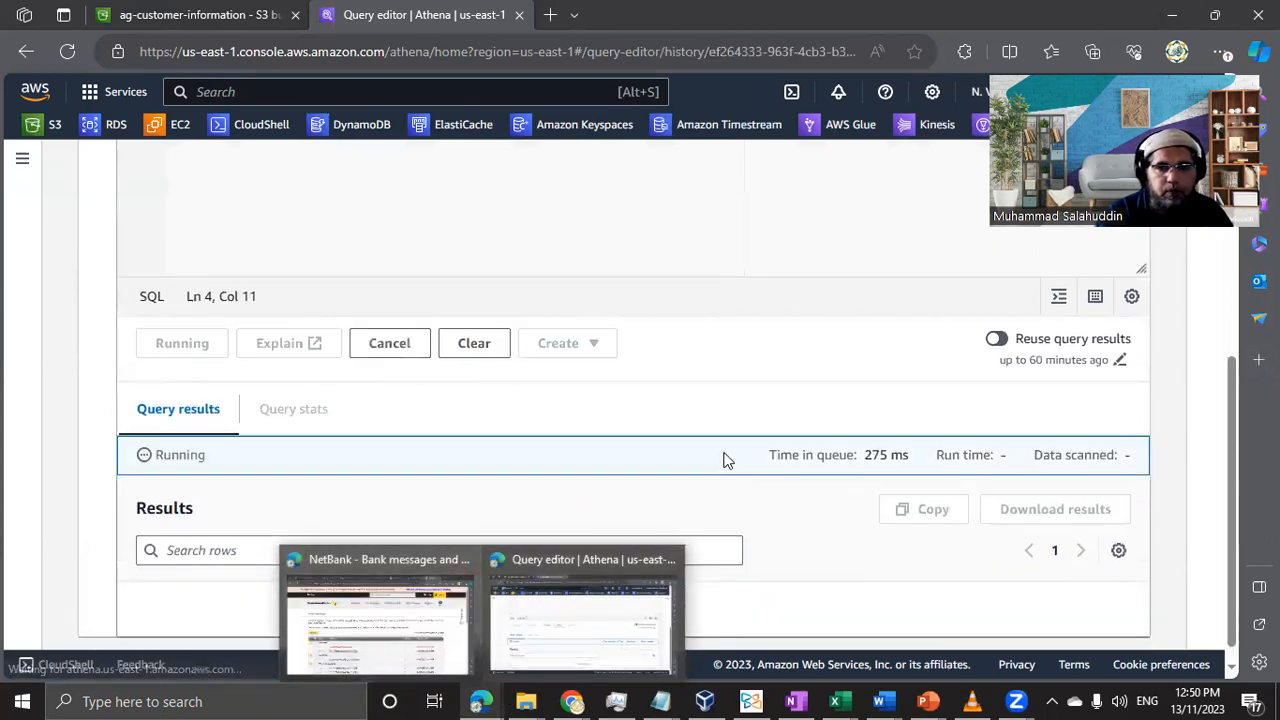
scroll(824, 420, down, 3)
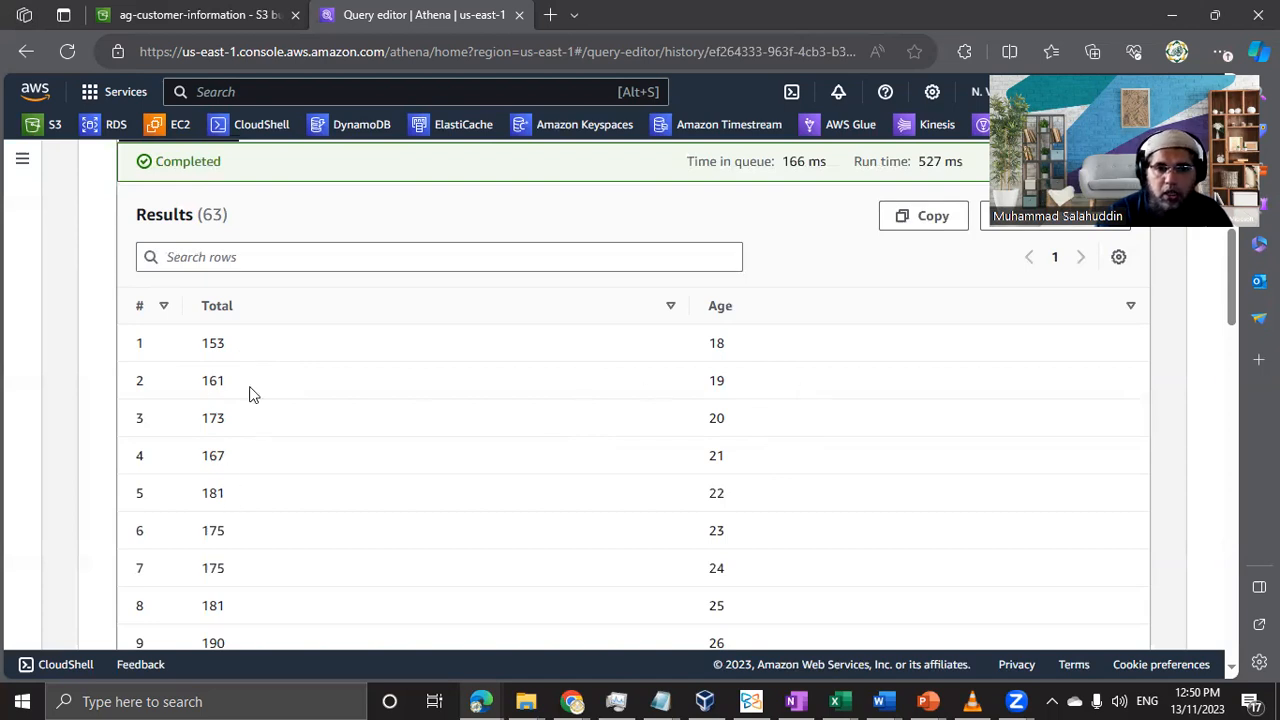
scroll(779, 427, down, 20)
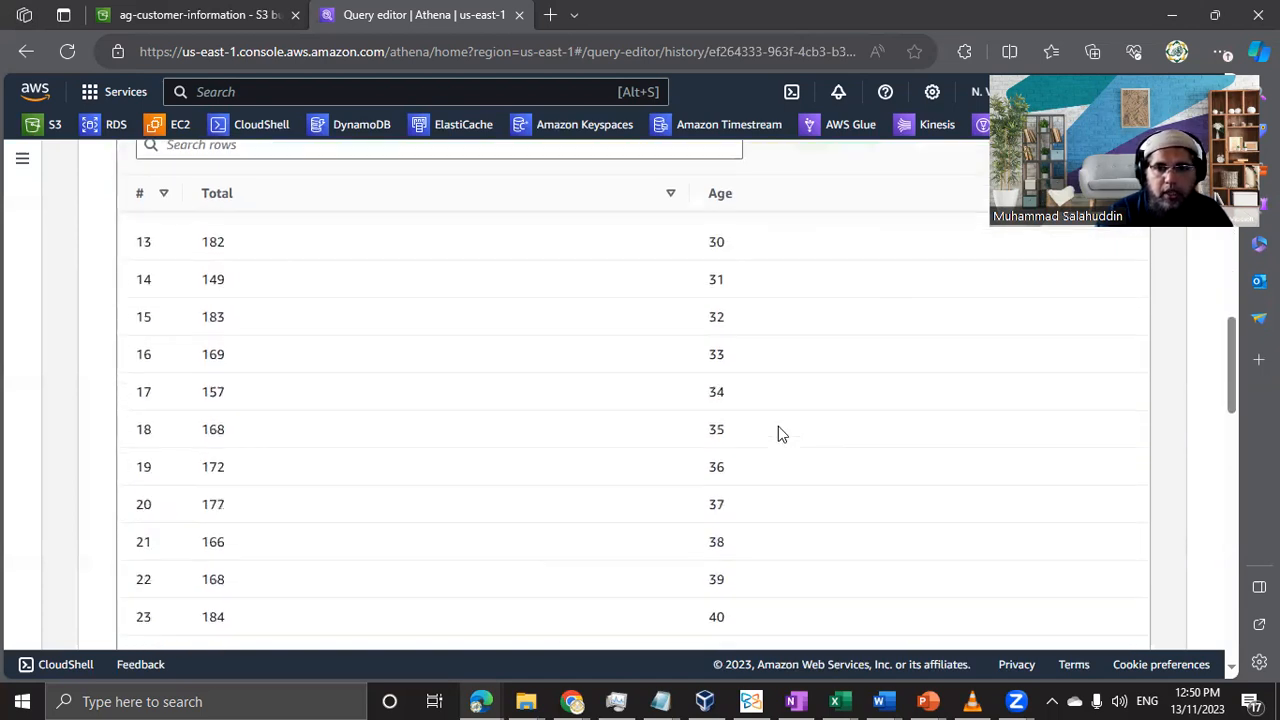
scroll(778, 434, down, 2)
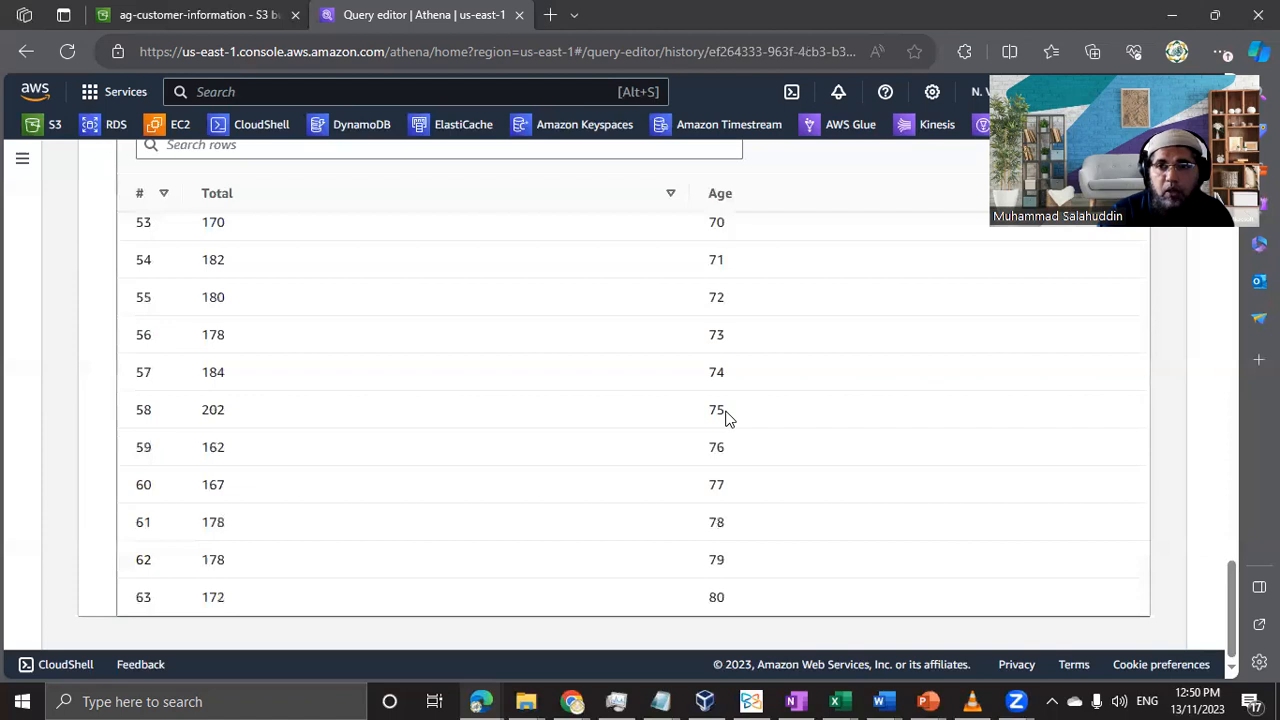
scroll(730, 419, up, 20)
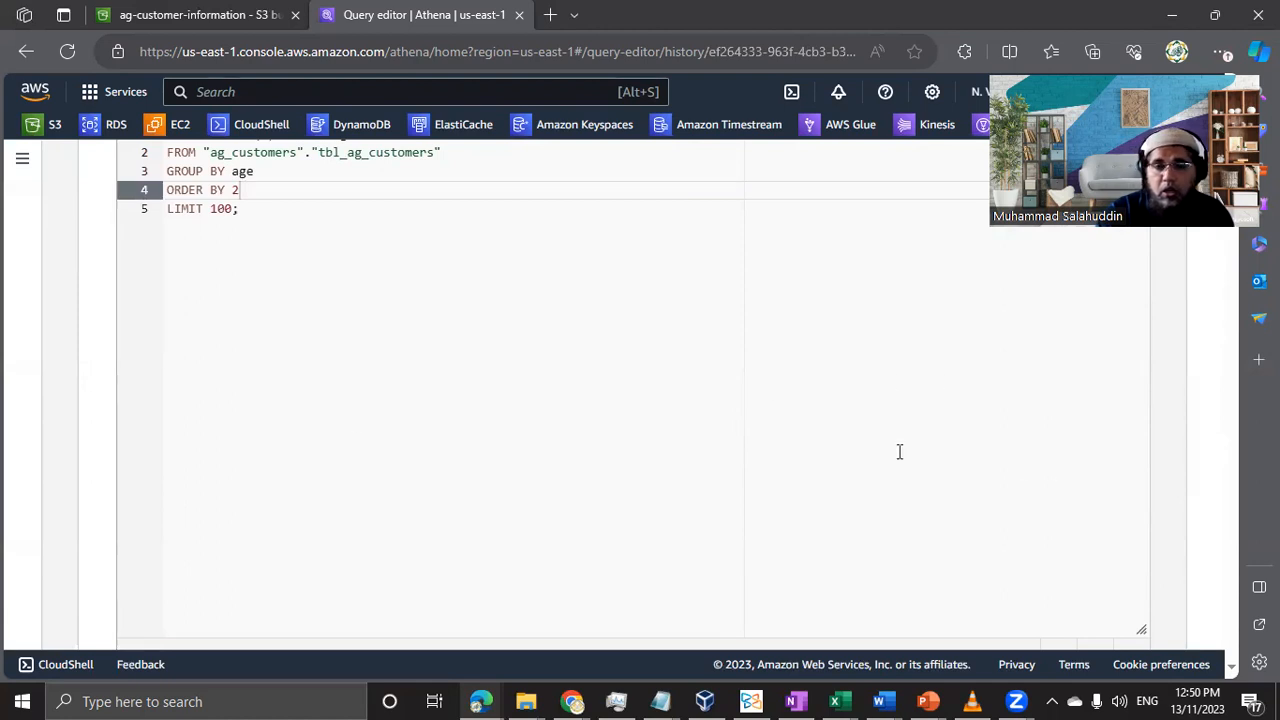
scroll(355, 421, up, 2)
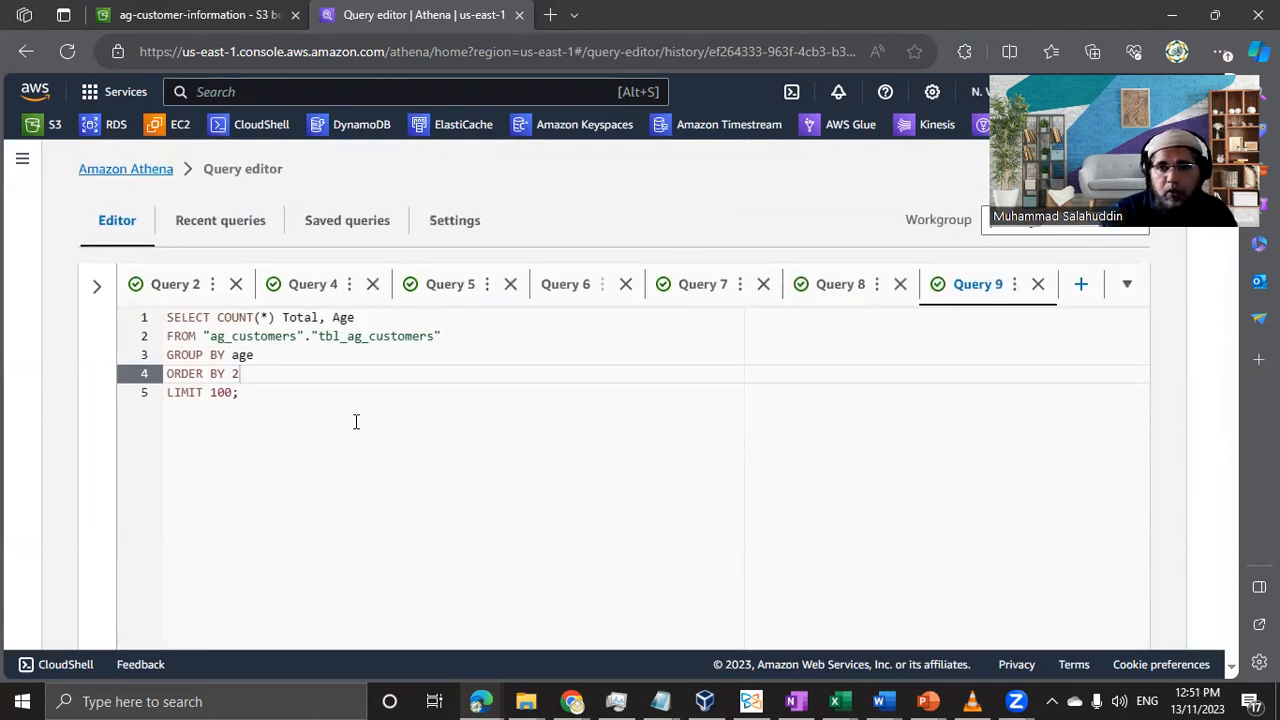
In Query 4, add the filter WHERE Age<>75 on a new line above GROUP BY country.
click(696, 285)
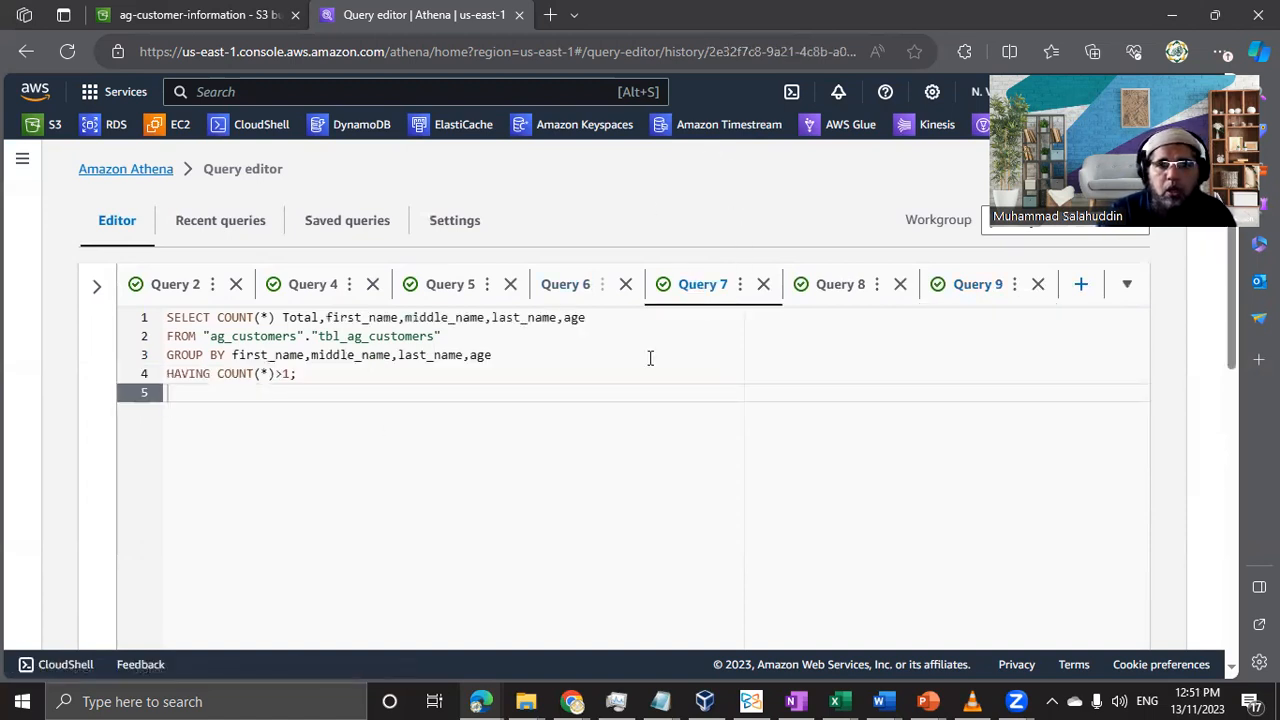
click(424, 288)
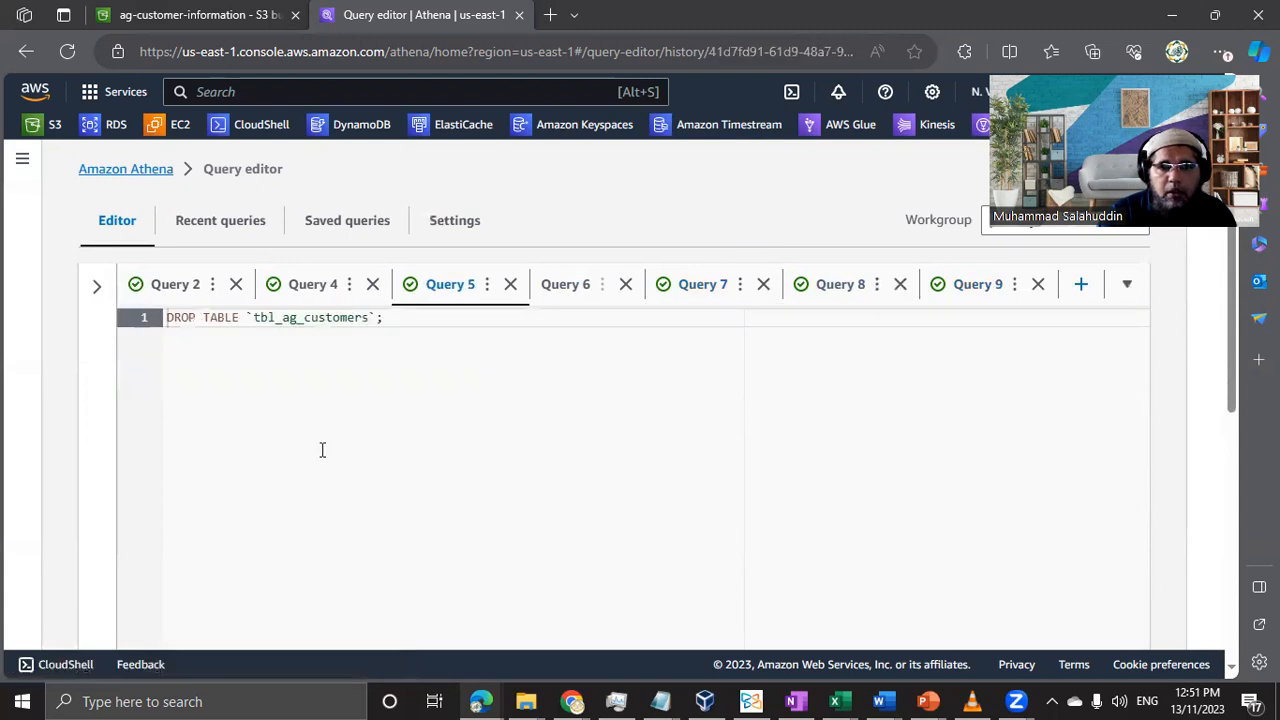
click(330, 292)
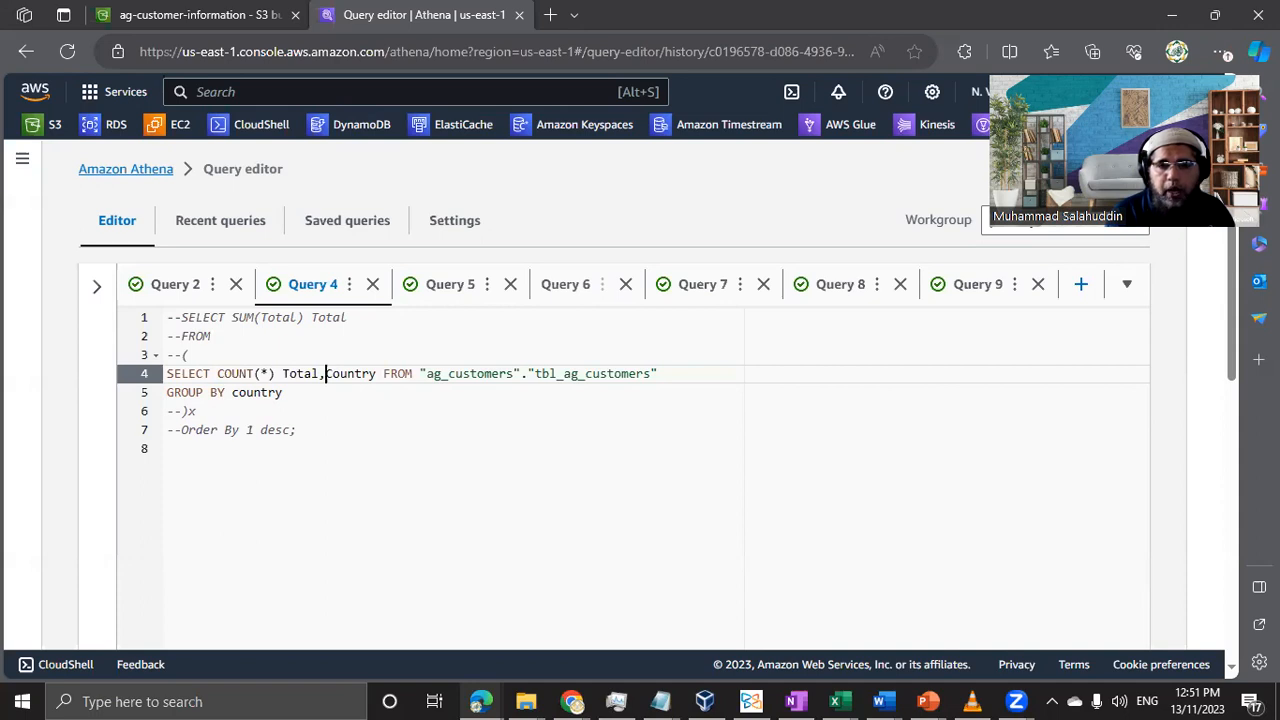
key(End)
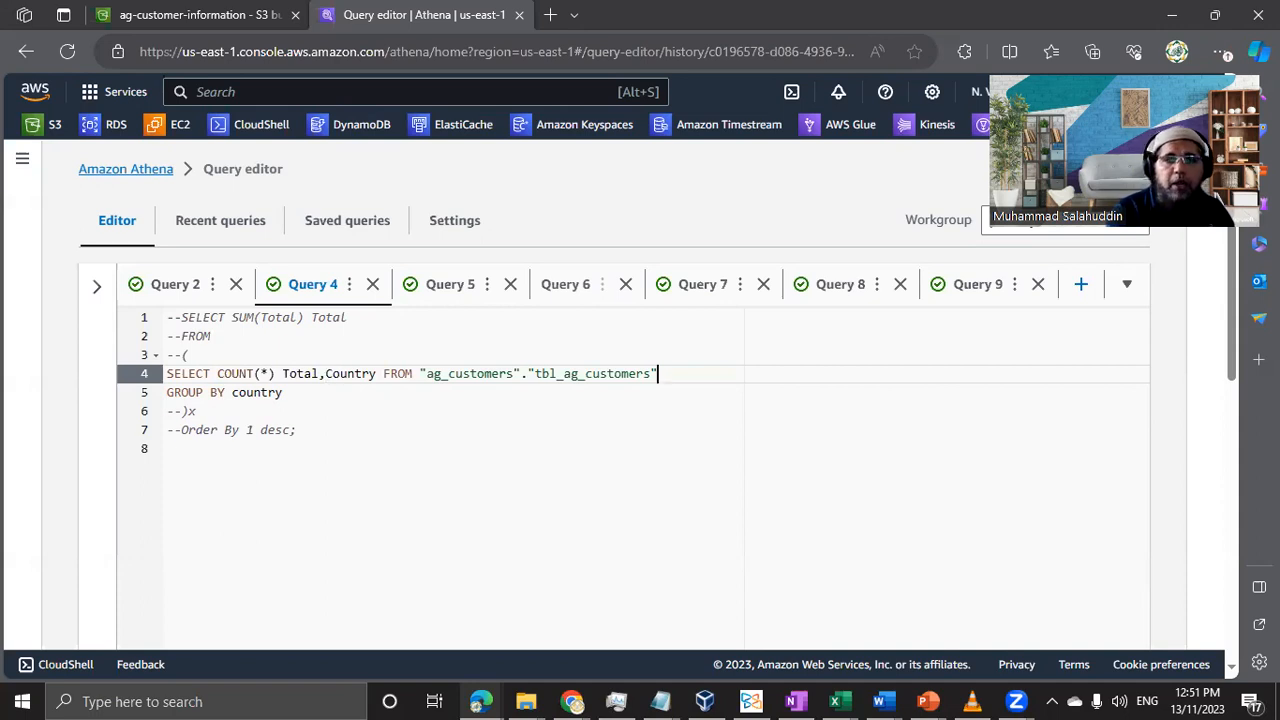
key(Return)
text(W)
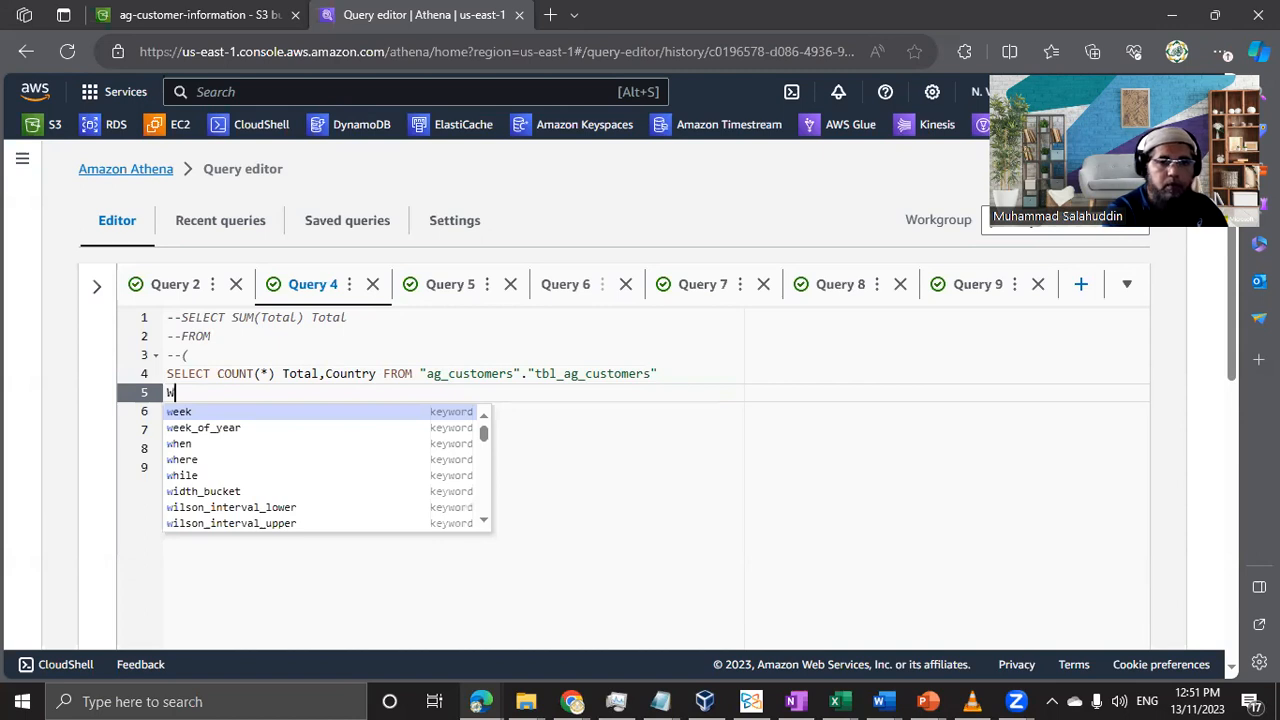
text(HERE )
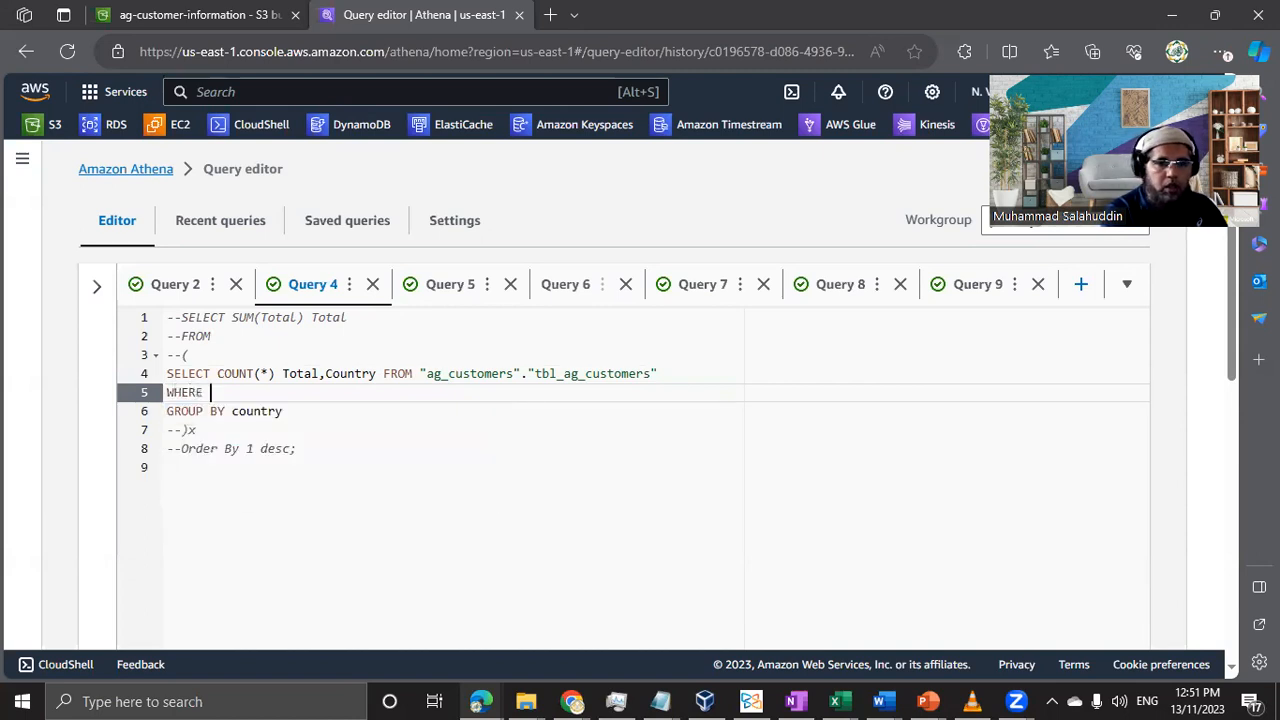
text(Age)
key(Escape)
text(<>75)
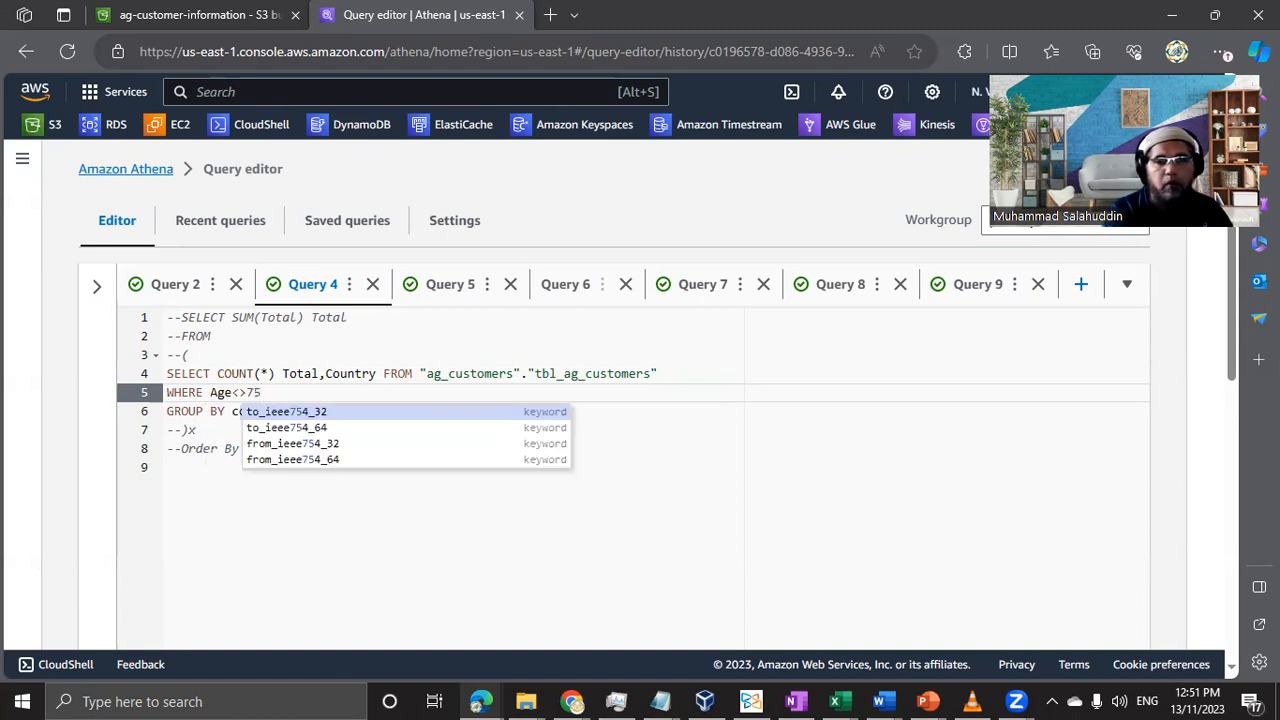
key(Escape)
Run Query 4 with the age filter and review the customer totals per country.
scroll(620, 388, down, 1)
scroll(620, 388, down, 4)
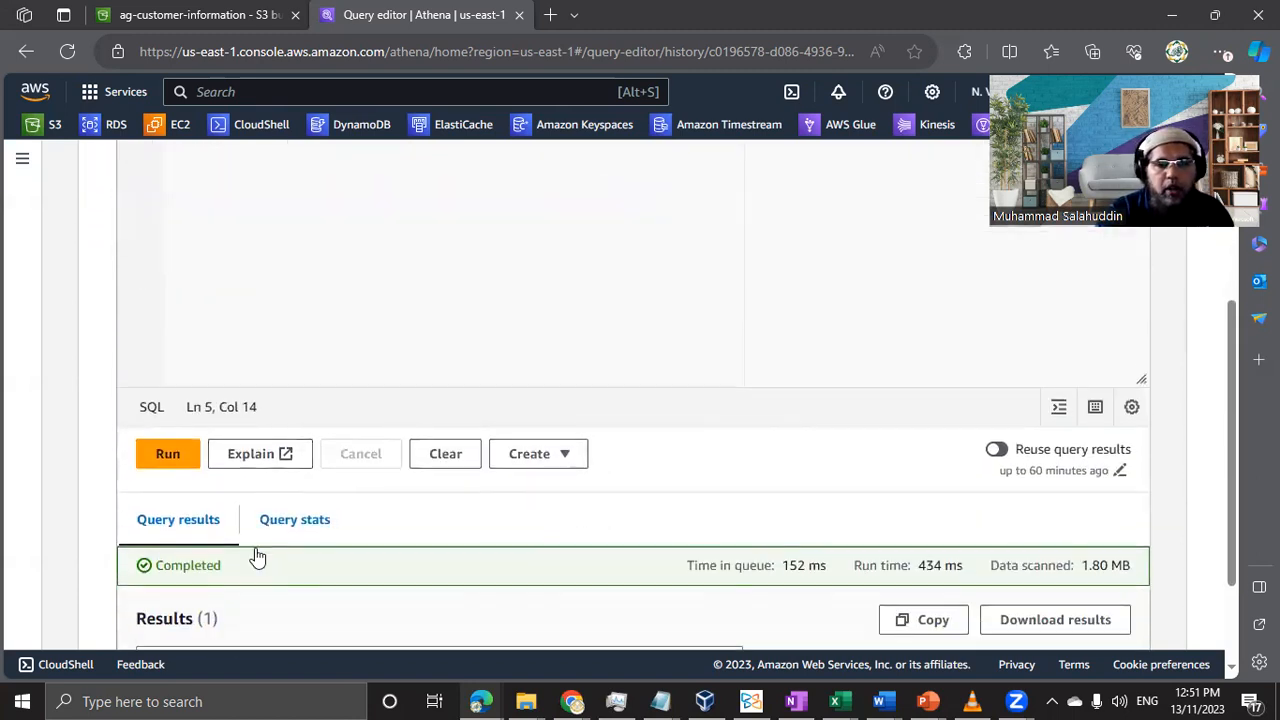
click(171, 449)
scroll(440, 382, up, 3)
scroll(440, 382, down, 4)
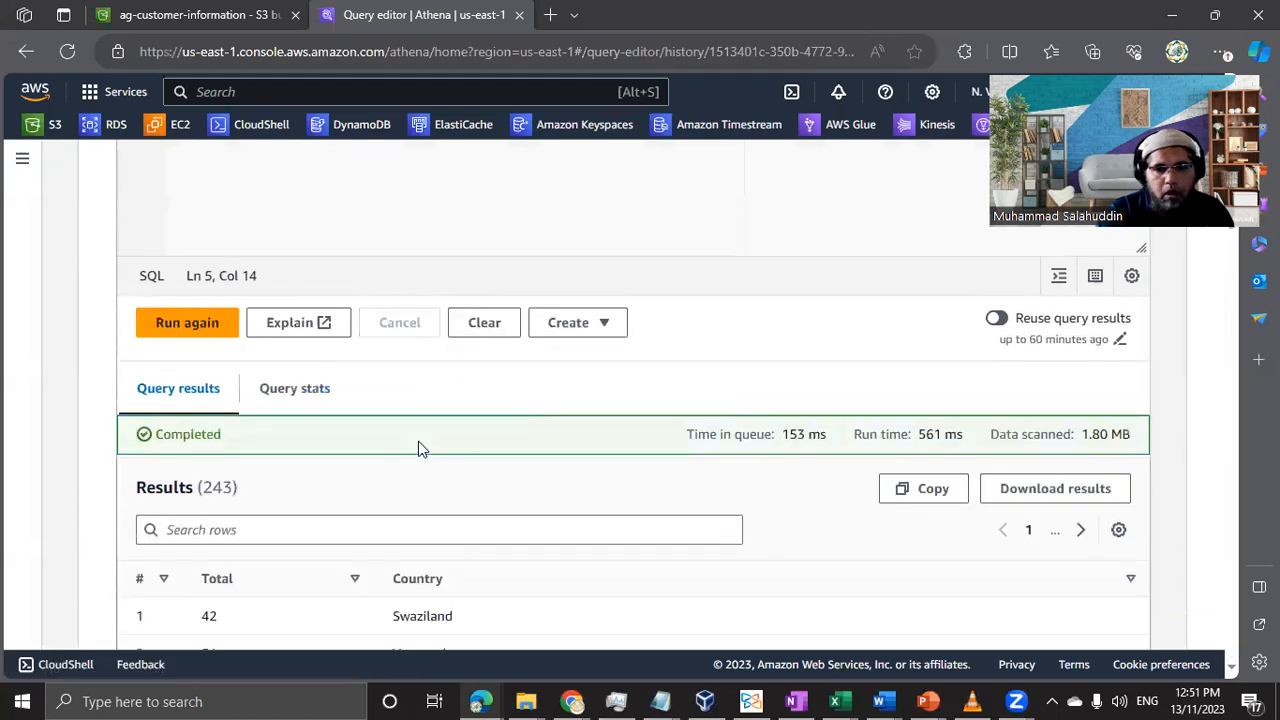
scroll(418, 447, down, 3)
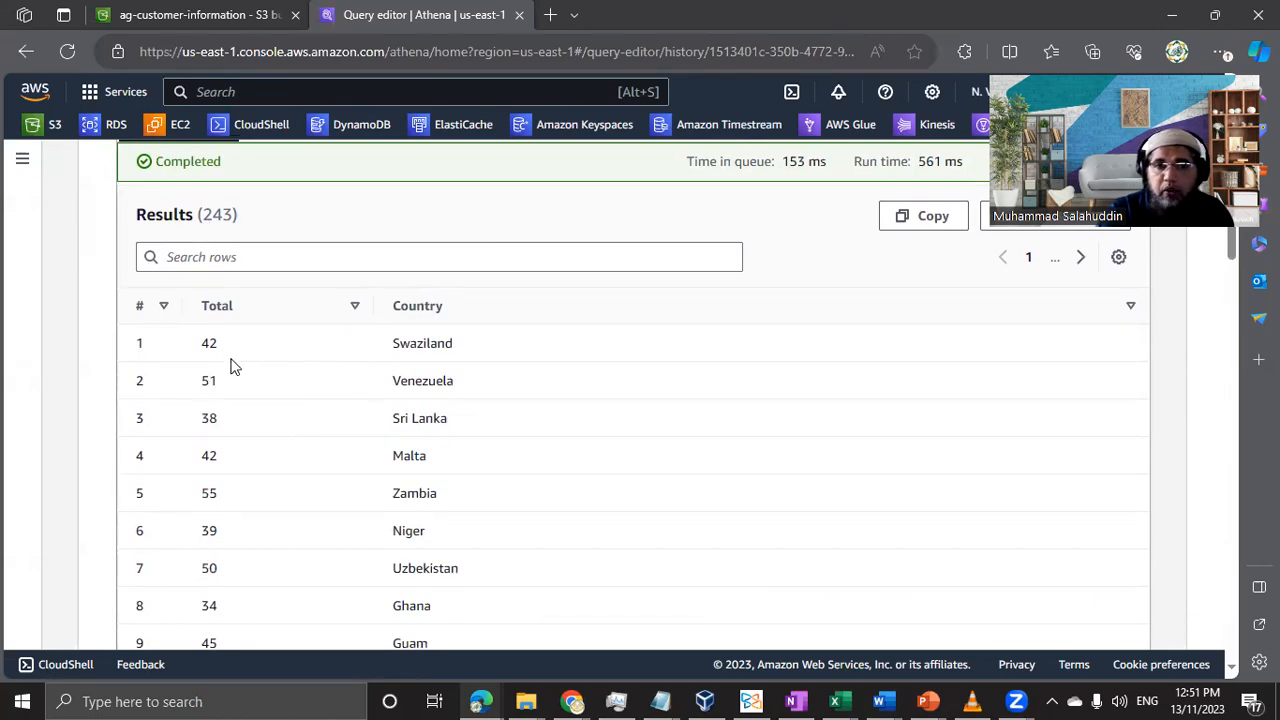
scroll(360, 414, up, 10)
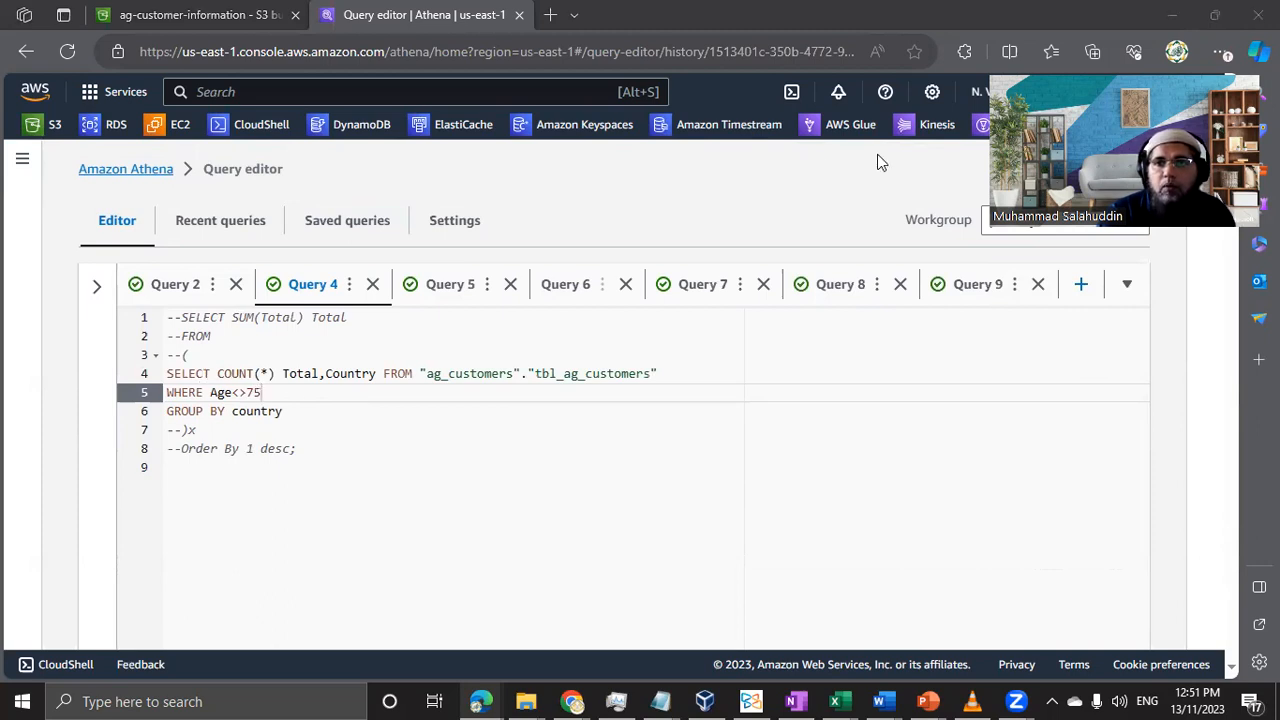
key(ctrl+Return)
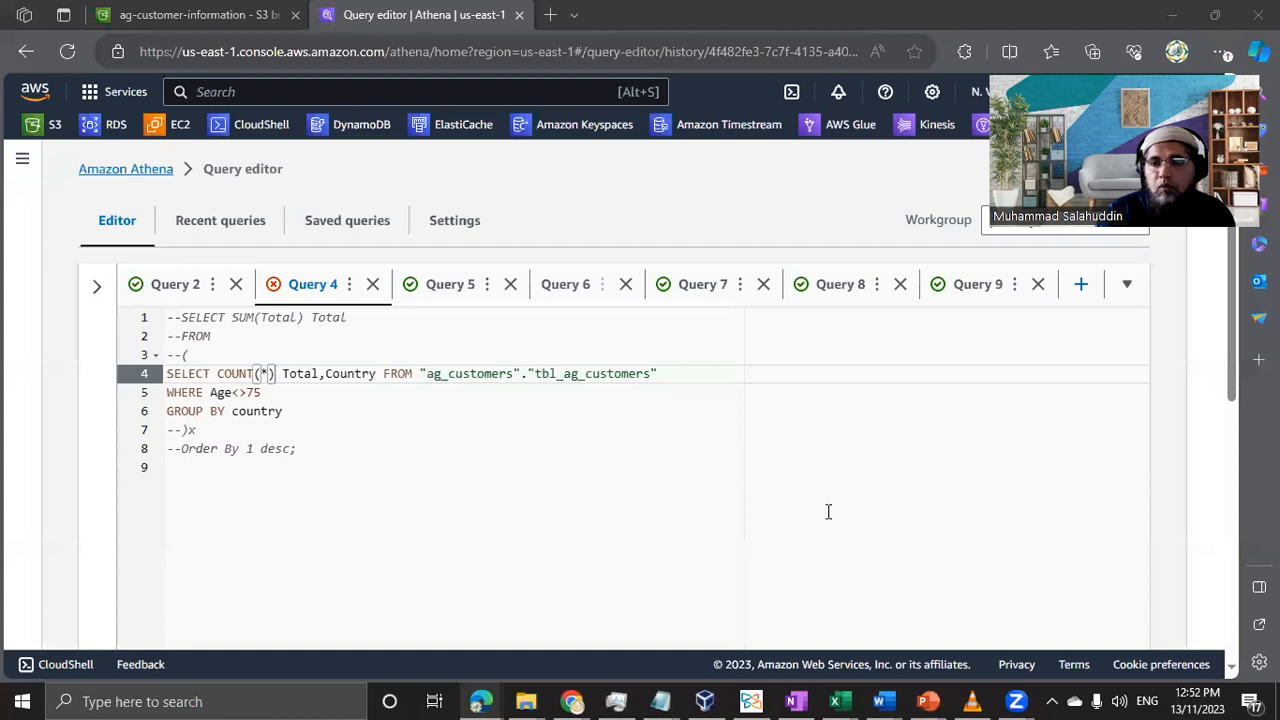
Wrap COUNT(*) in a SUM function in Query 4's SELECT clause, making it SUM(COUNT(*)).
click(283, 416)
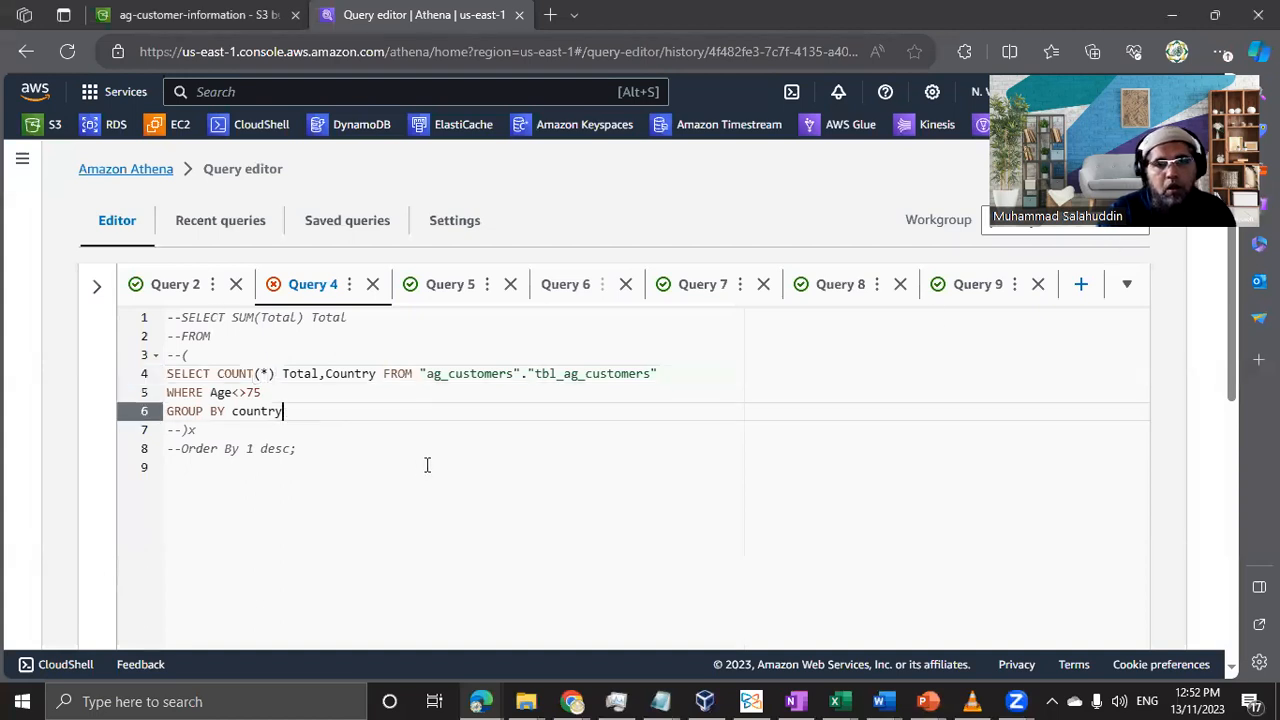
click(215, 374)
text(SUM()
key(Right)
key(Right)
key(Right)
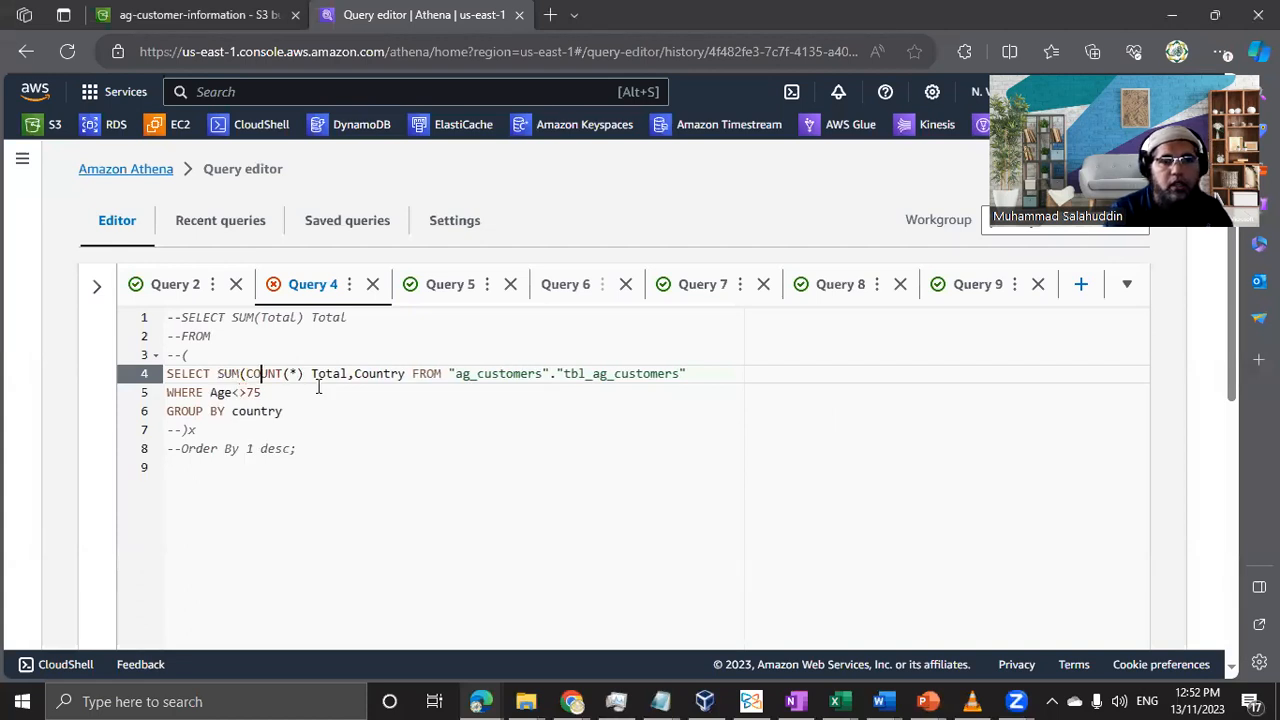
key(Right)
key(Right)
key(Right)
key(Right)
key(Right)
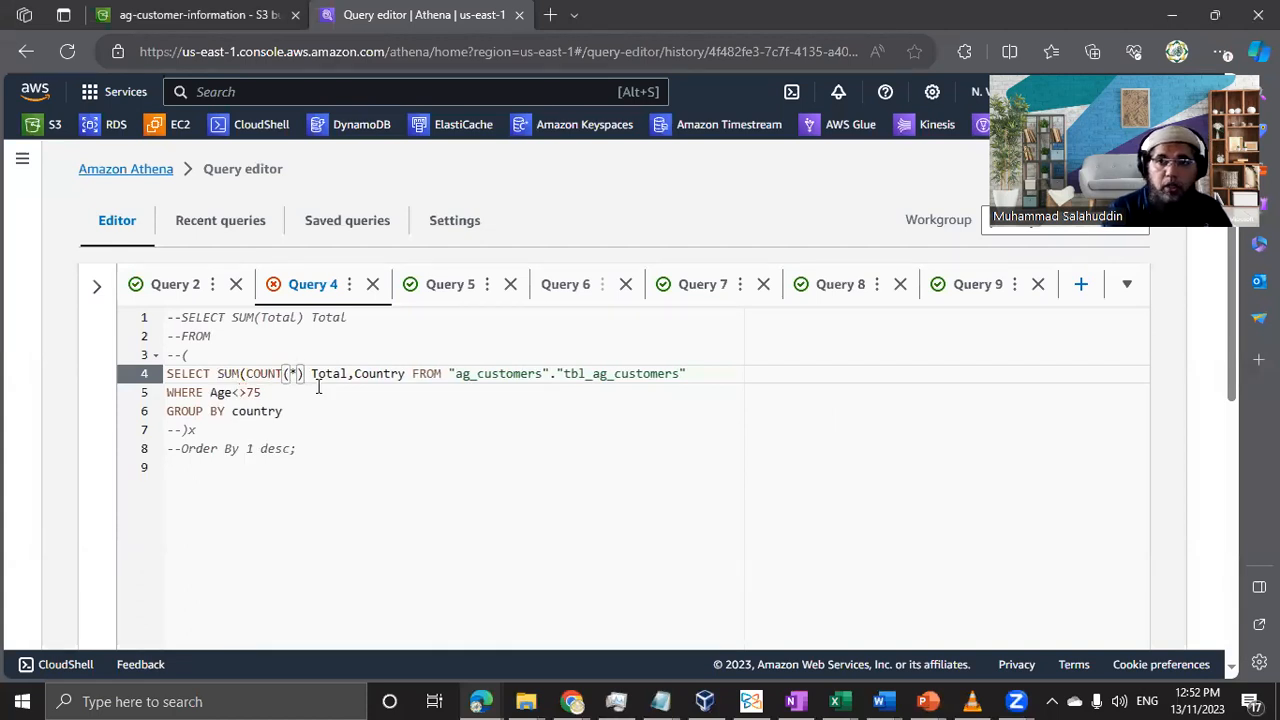
text())
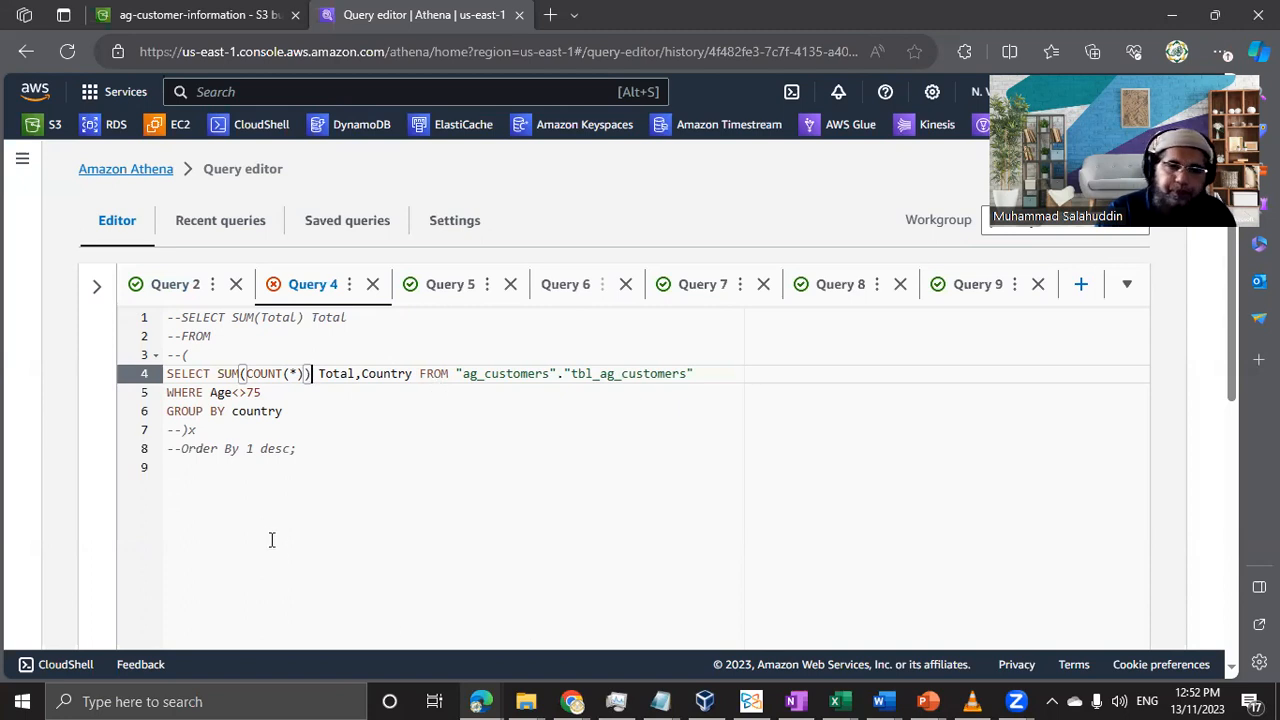
Try to run Query 4 with the nested SUM(COUNT(*)) aggregate and read the query output.
scroll(271, 539, down, 4)
click(222, 530)
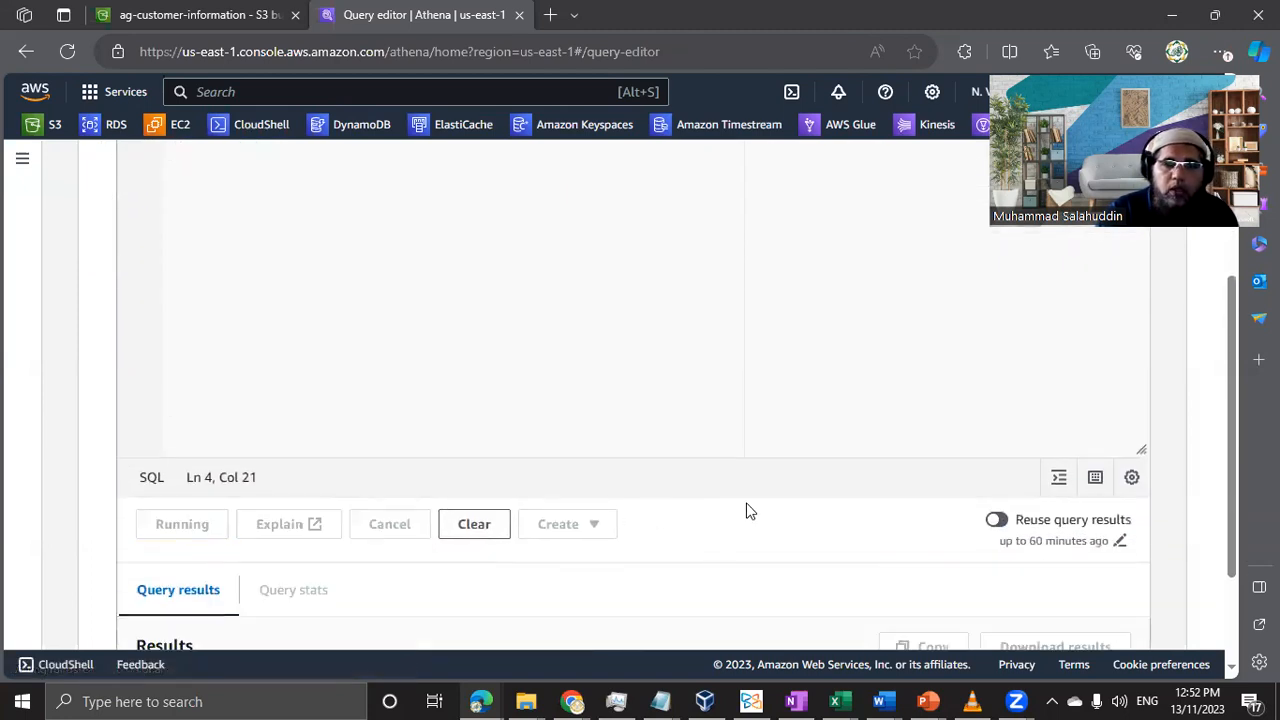
scroll(750, 511, down, 3)
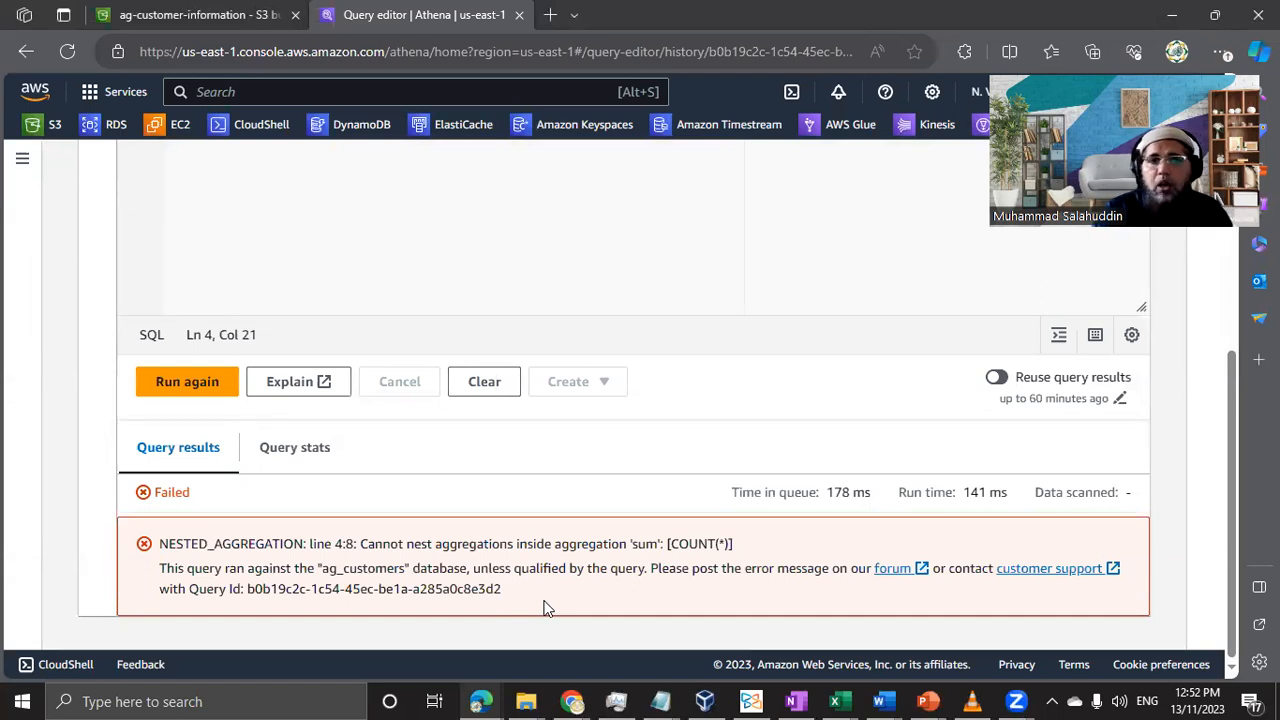
scroll(547, 608, up, 5)
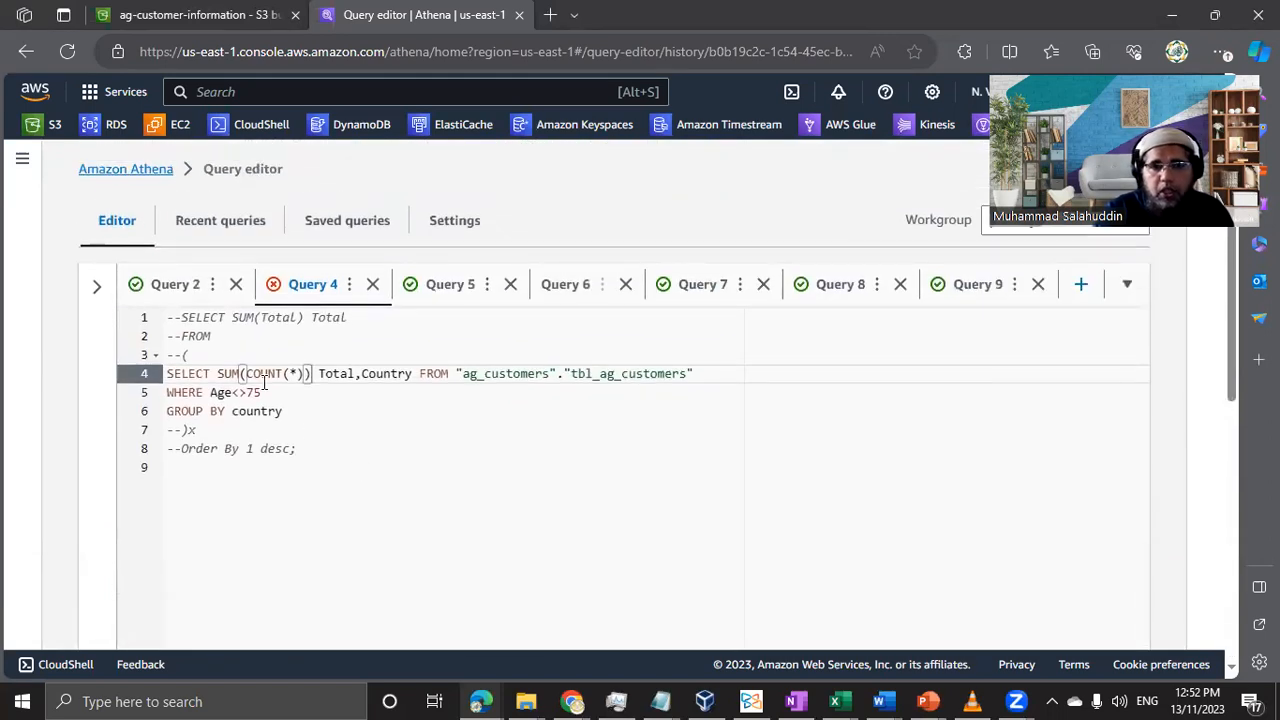
Remove the SUM function and its closing parenthesis from around COUNT(*) in Query 4's SELECT line.
click(233, 373)
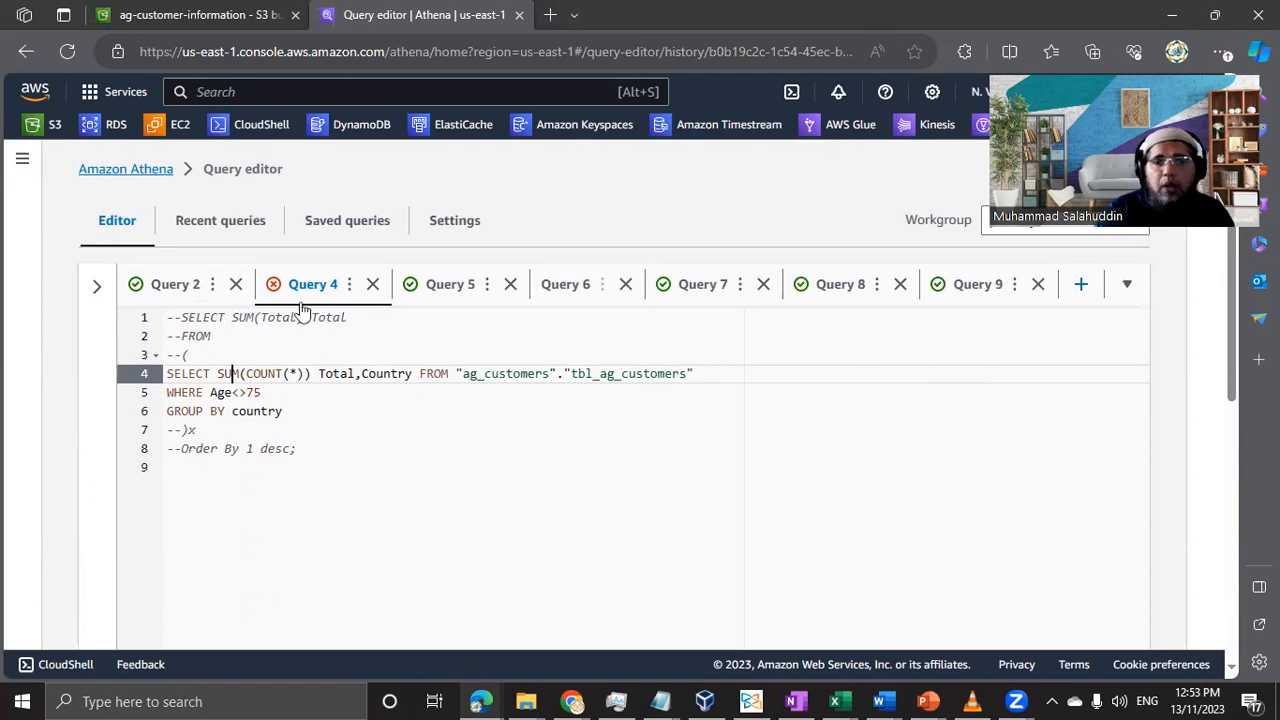
click(213, 377)
key(Right)
key(Delete)
key(Delete)
key(Delete)
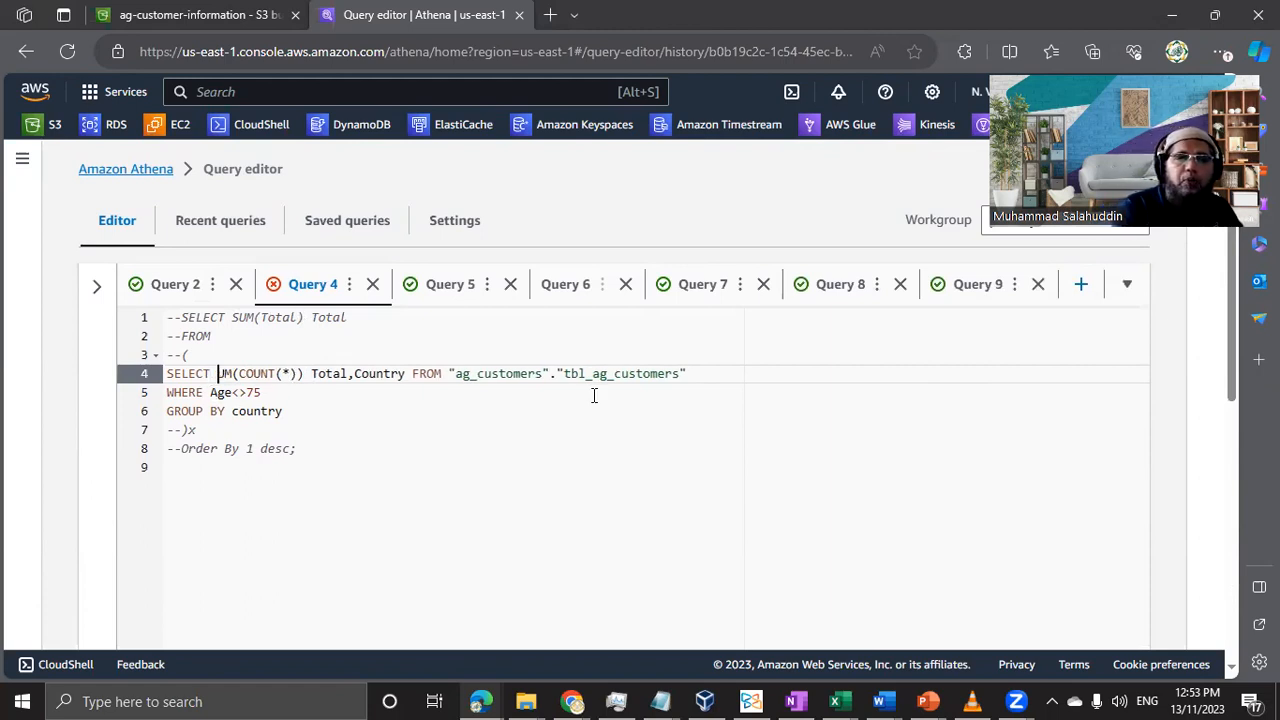
key(Right)
key(Right)
key(Right)
key(Right)
key(Right)
key(Right)
key(Right)
key(Right)
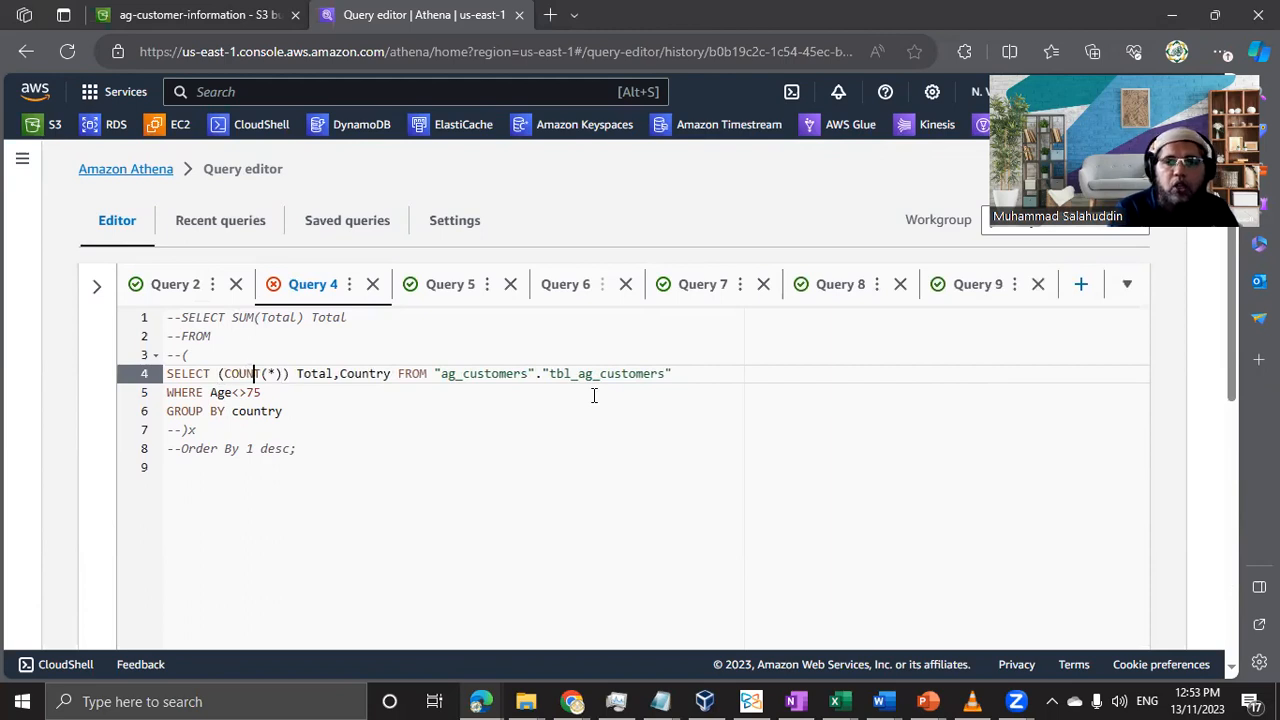
key(Delete)
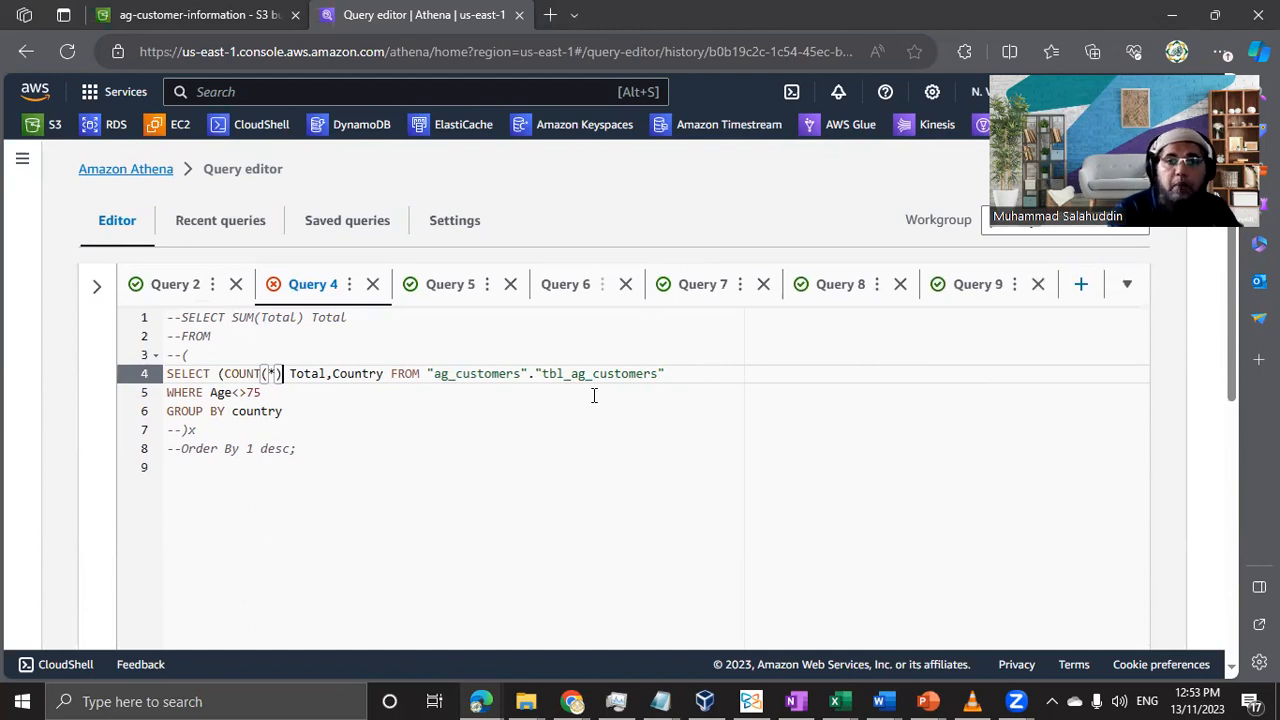
Change the filter comparison in Query 4's WHERE clause so that it reads Age<=75.
key(shift+End)
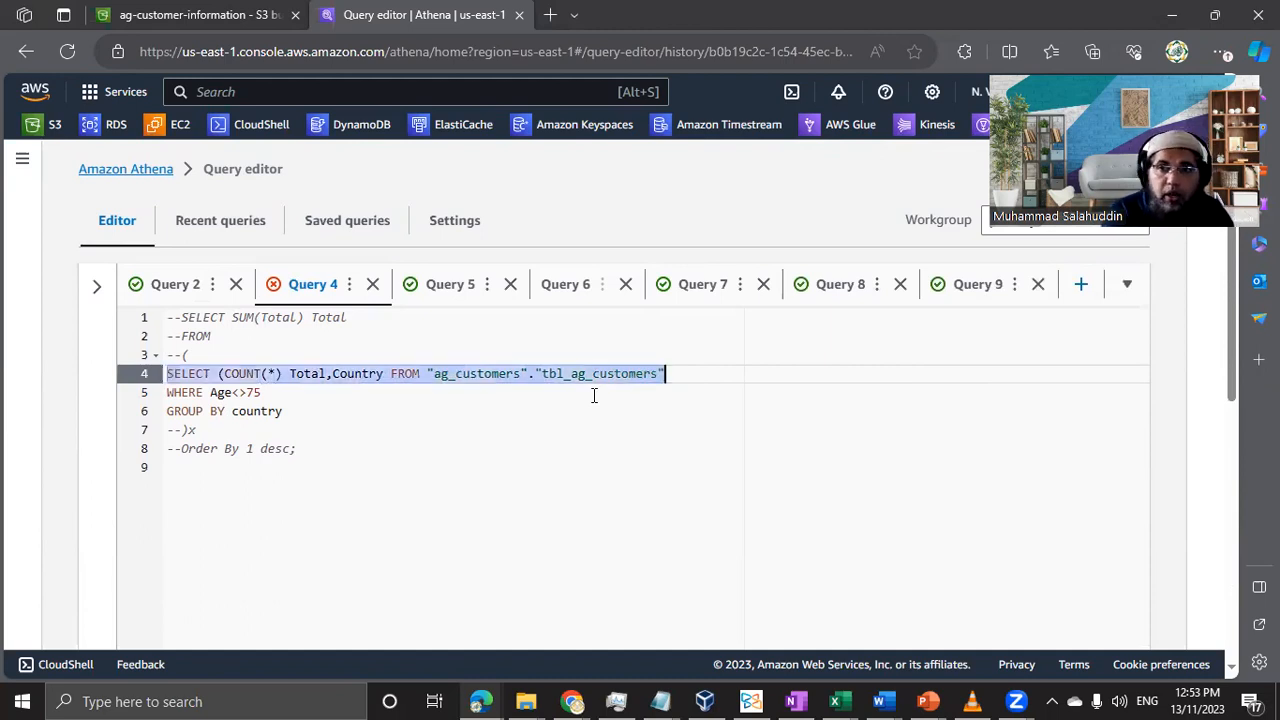
key(shift+Down)
key(shift+Down)
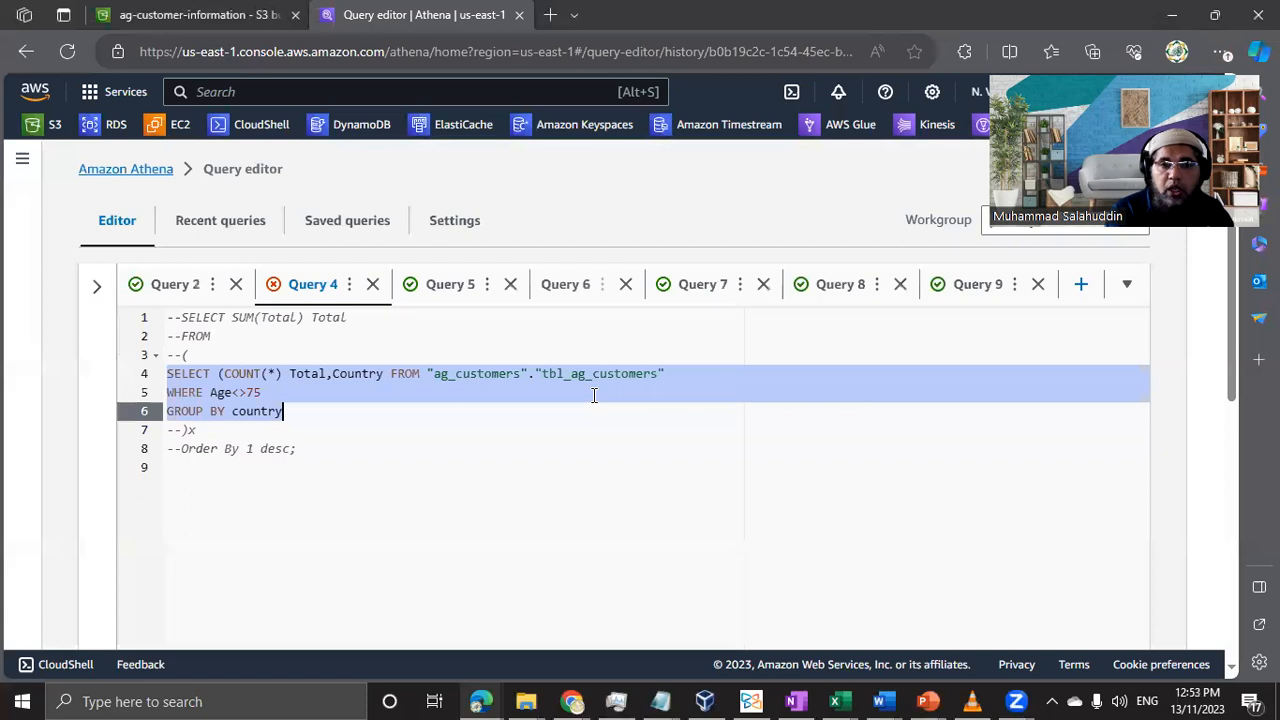
click(228, 394)
key(Right)
key(Right)
key(Right)
key(BackSpace)
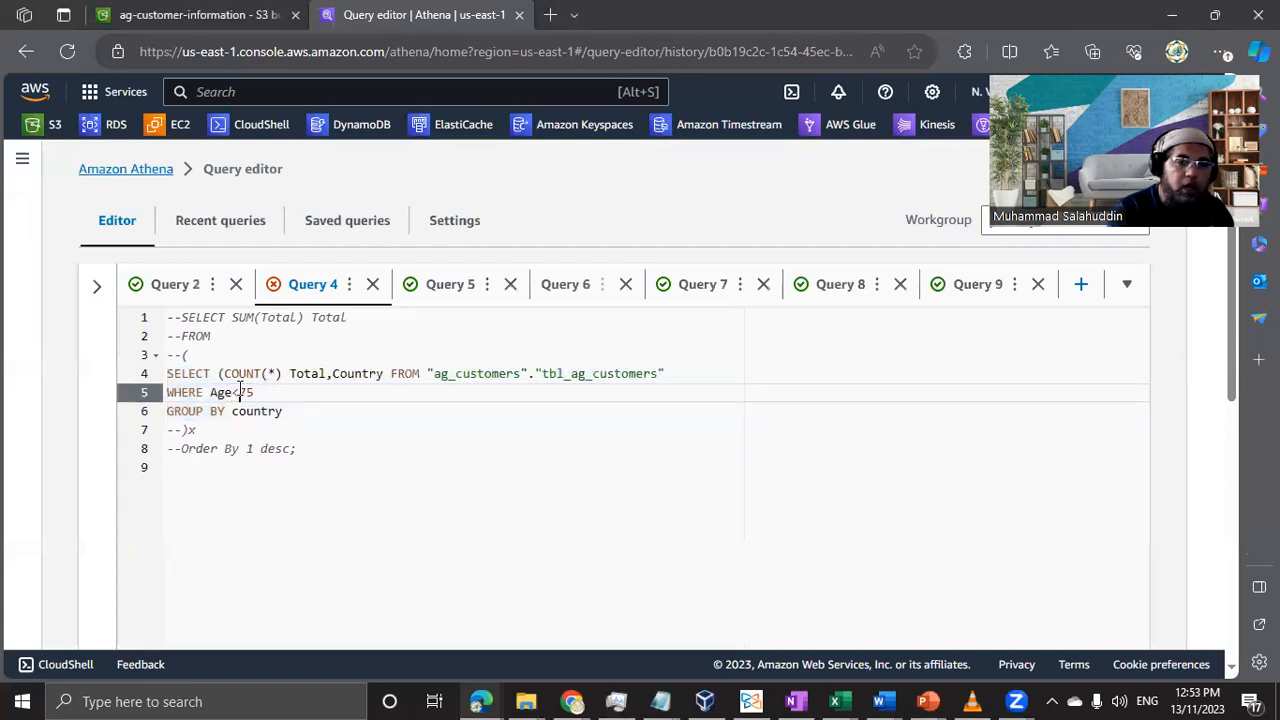
text(=)
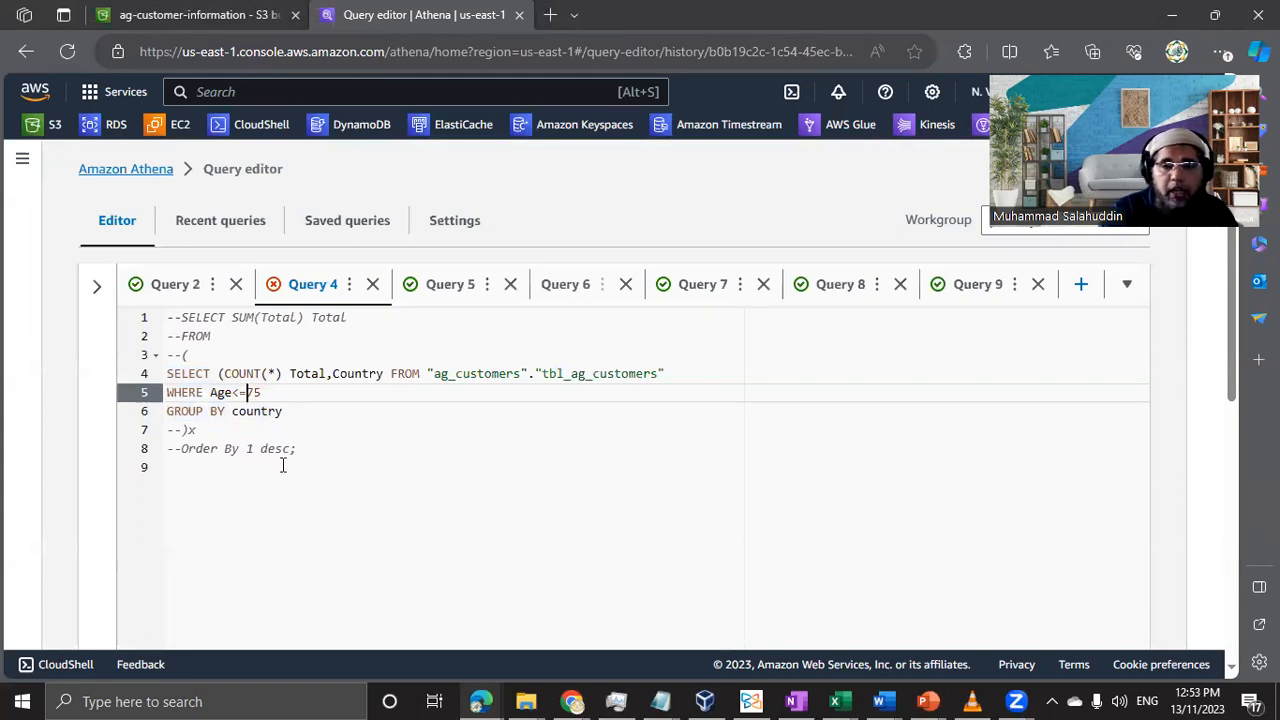
Try to run Query 4 with the Age<=75 filter.
scroll(243, 489, down, 3)
click(200, 613)
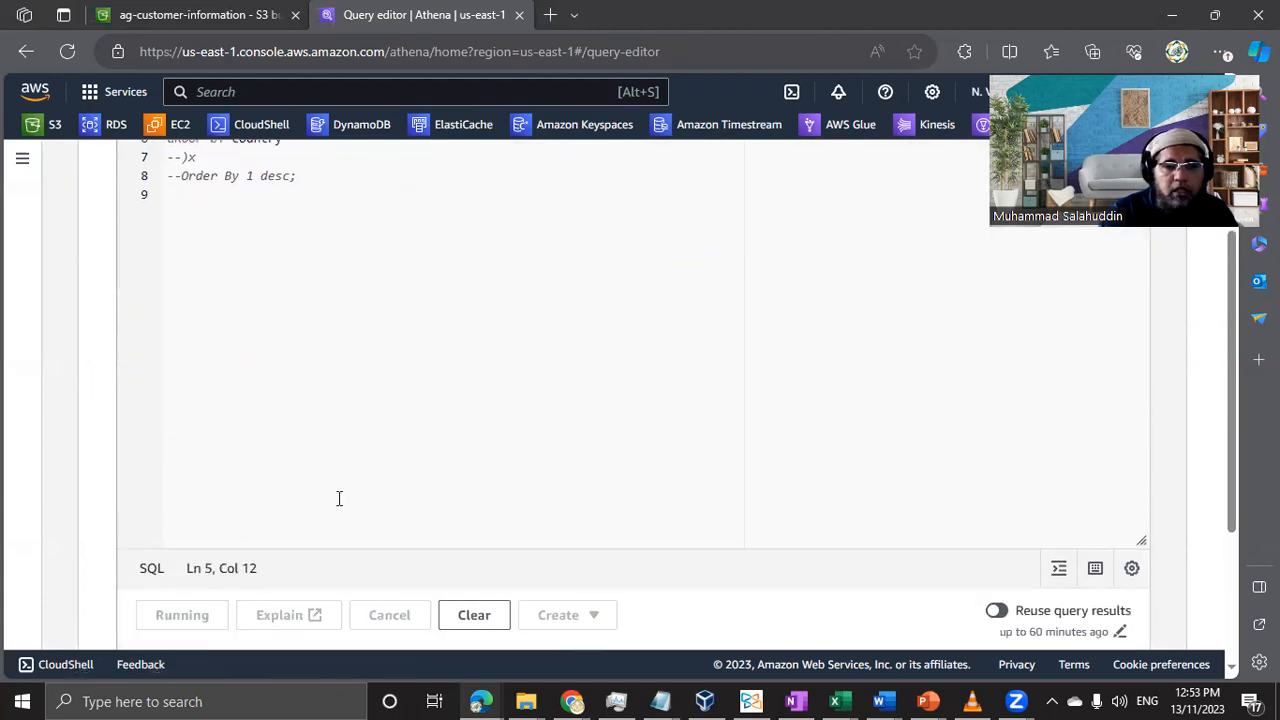
scroll(339, 499, down, 2)
scroll(338, 505, up, 5)
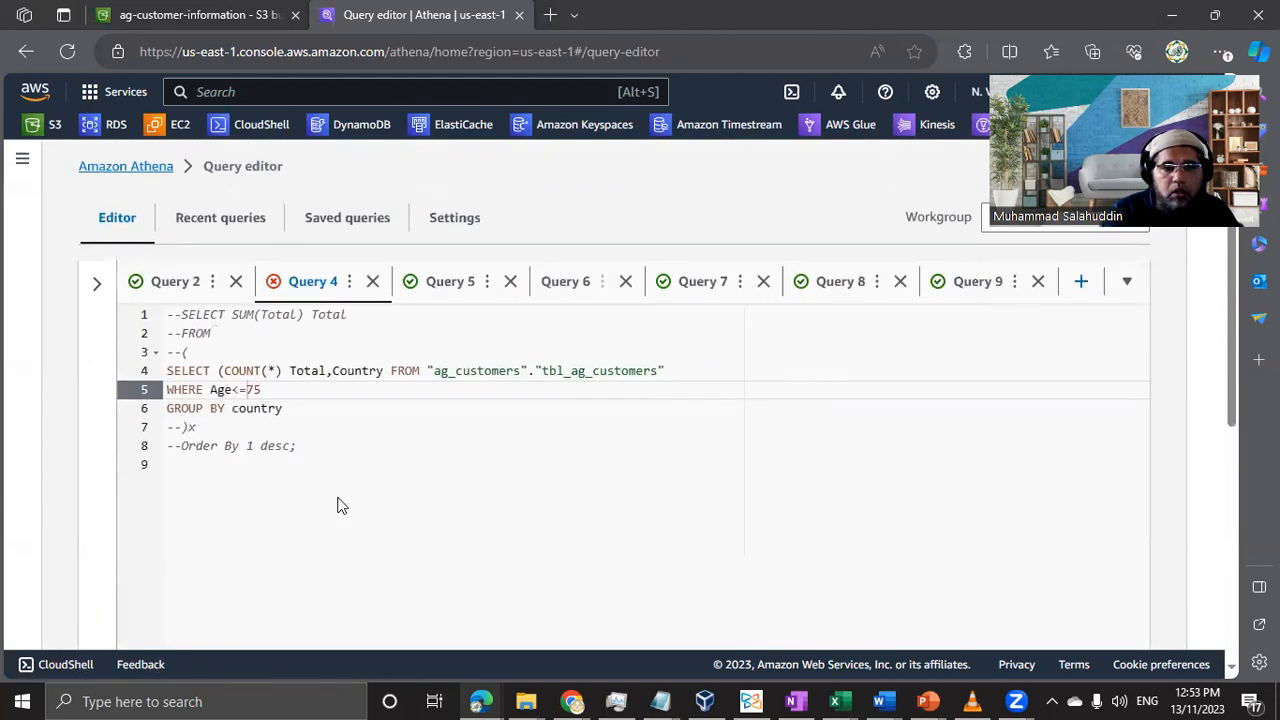
Delete the stray opening parenthesis before COUNT(*), rerun Query 4 and review the customer totals per country.
click(219, 374)
key(Delete)
scroll(395, 424, down, 2)
scroll(395, 424, down, 2)
click(182, 465)
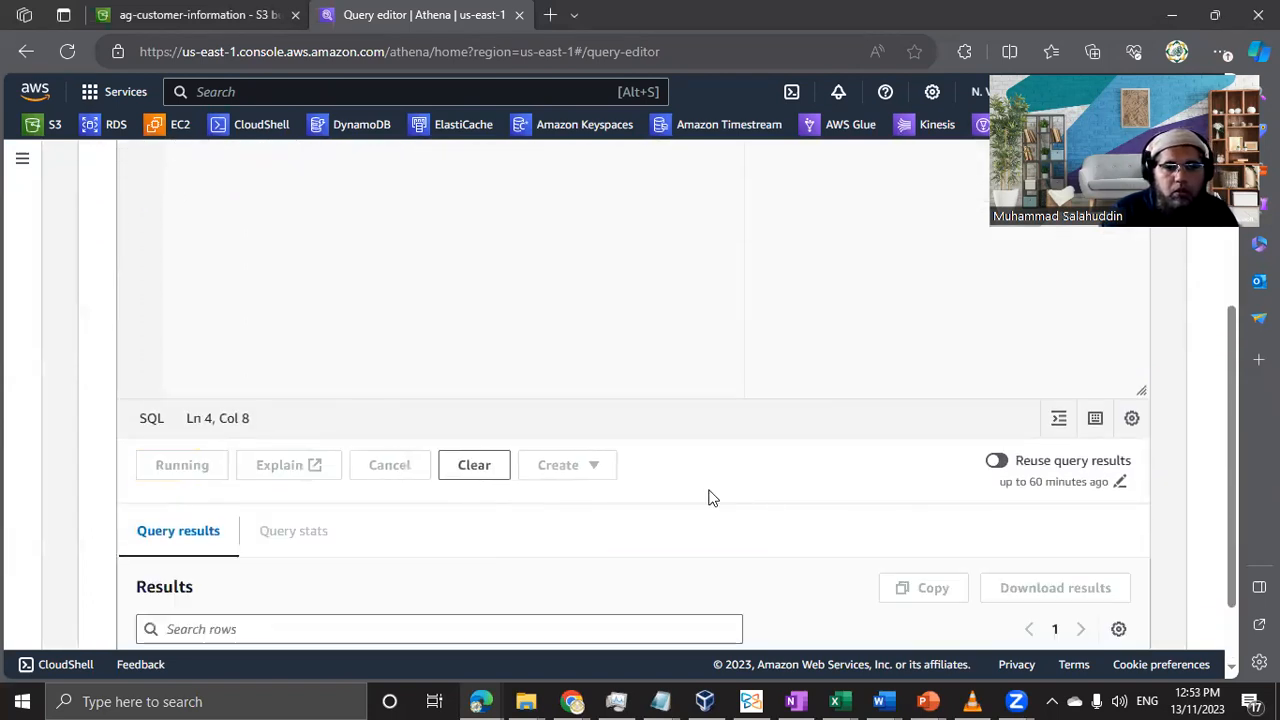
scroll(510, 578, down, 2)
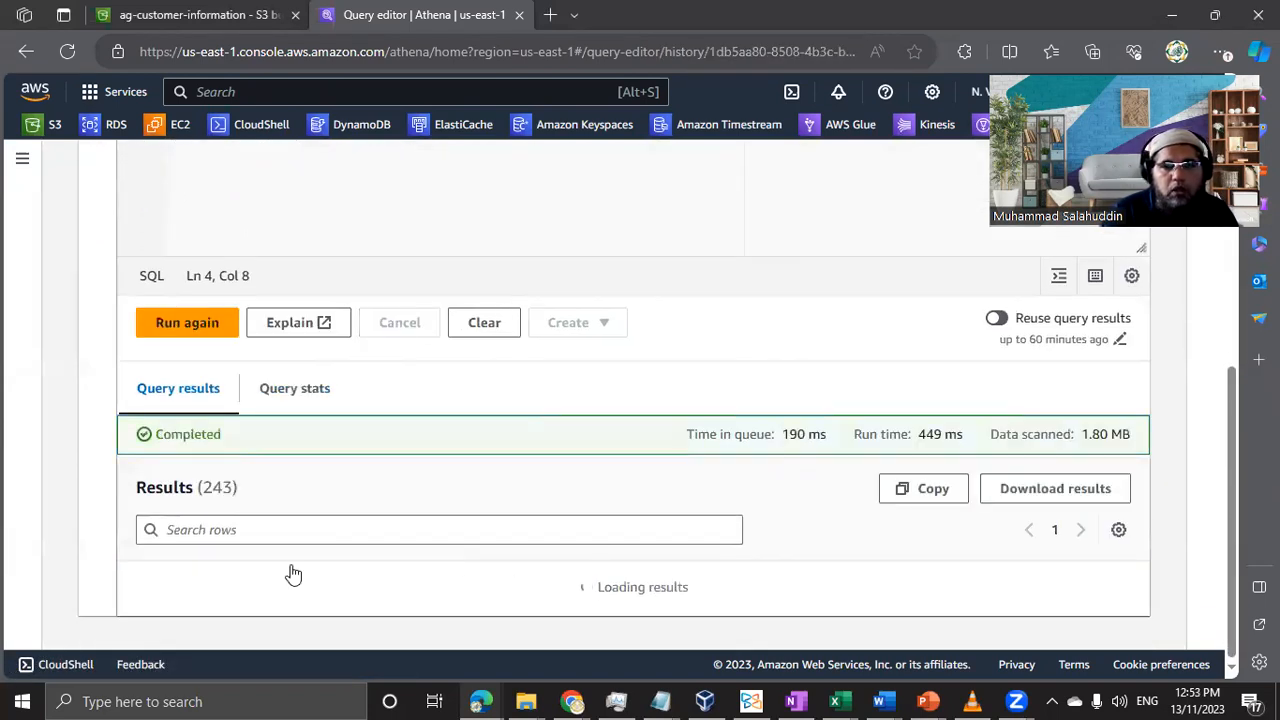
scroll(290, 572, down, 5)
scroll(290, 572, up, 2)
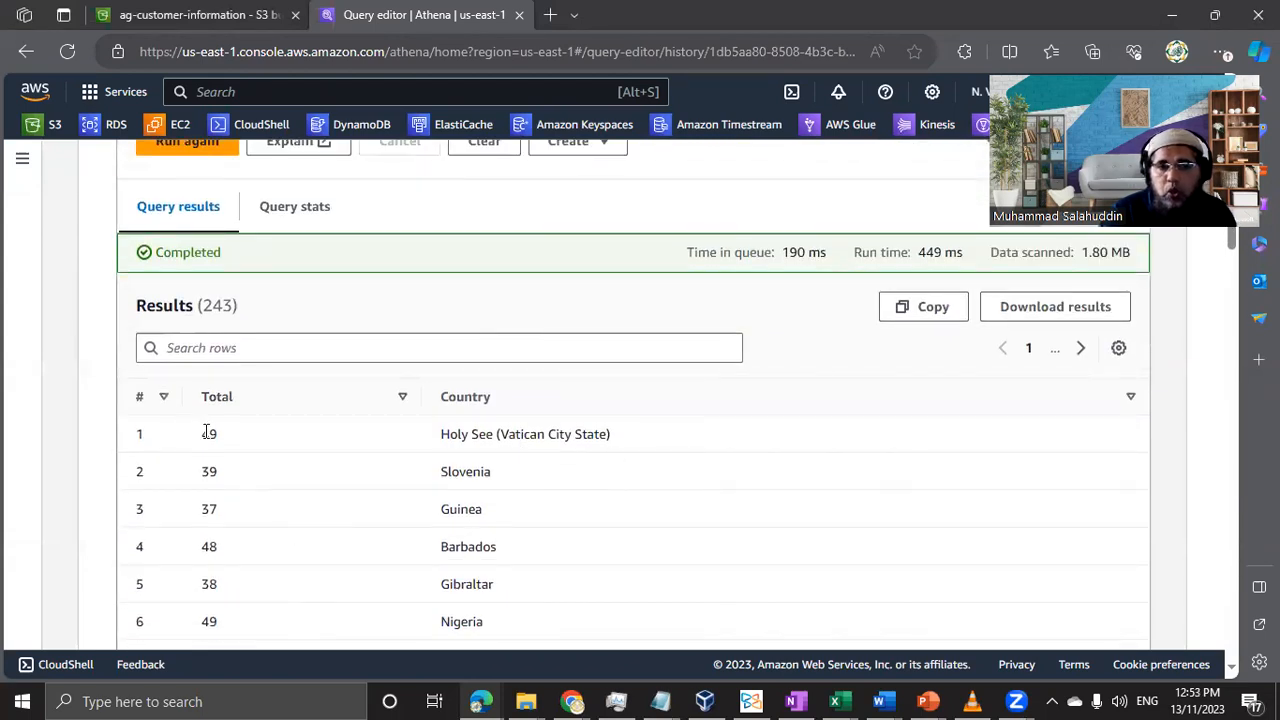
scroll(222, 538, down, 3)
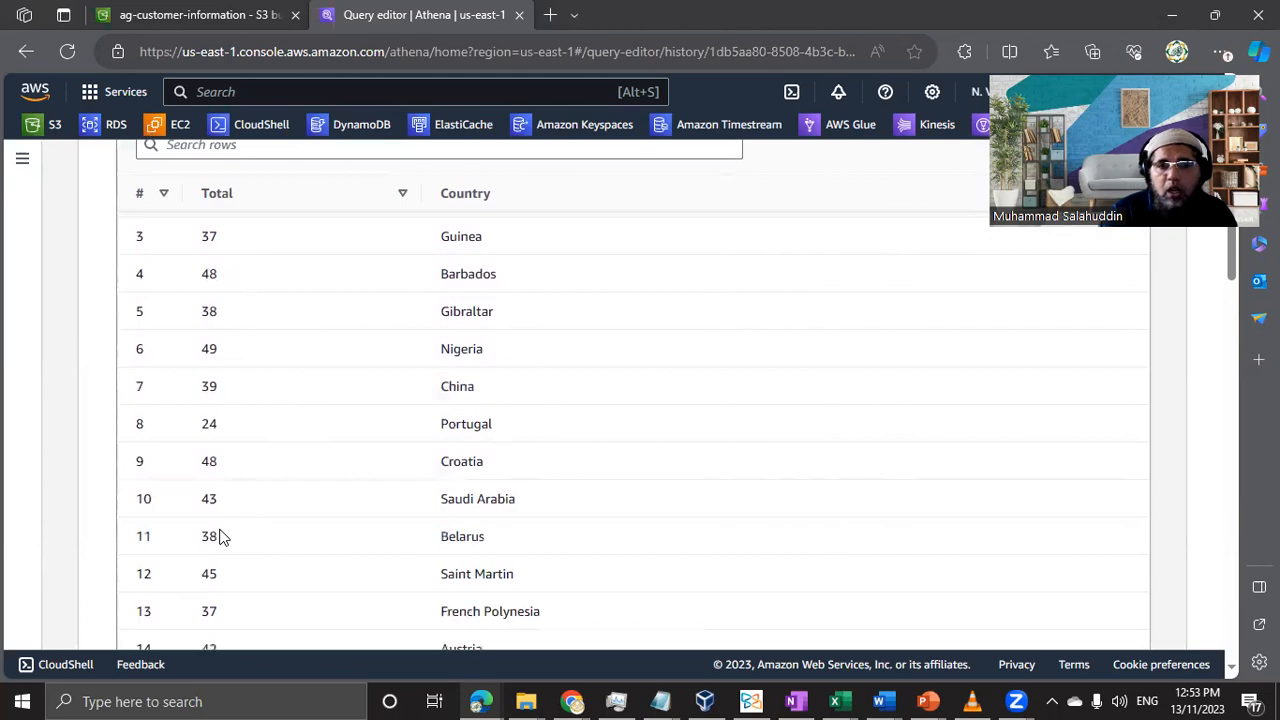
Uncomment the opening parenthesis on line 3 and the closing )x on line 7 around the grouped query.
scroll(222, 538, up, 10)
click(212, 396)
click(226, 355)
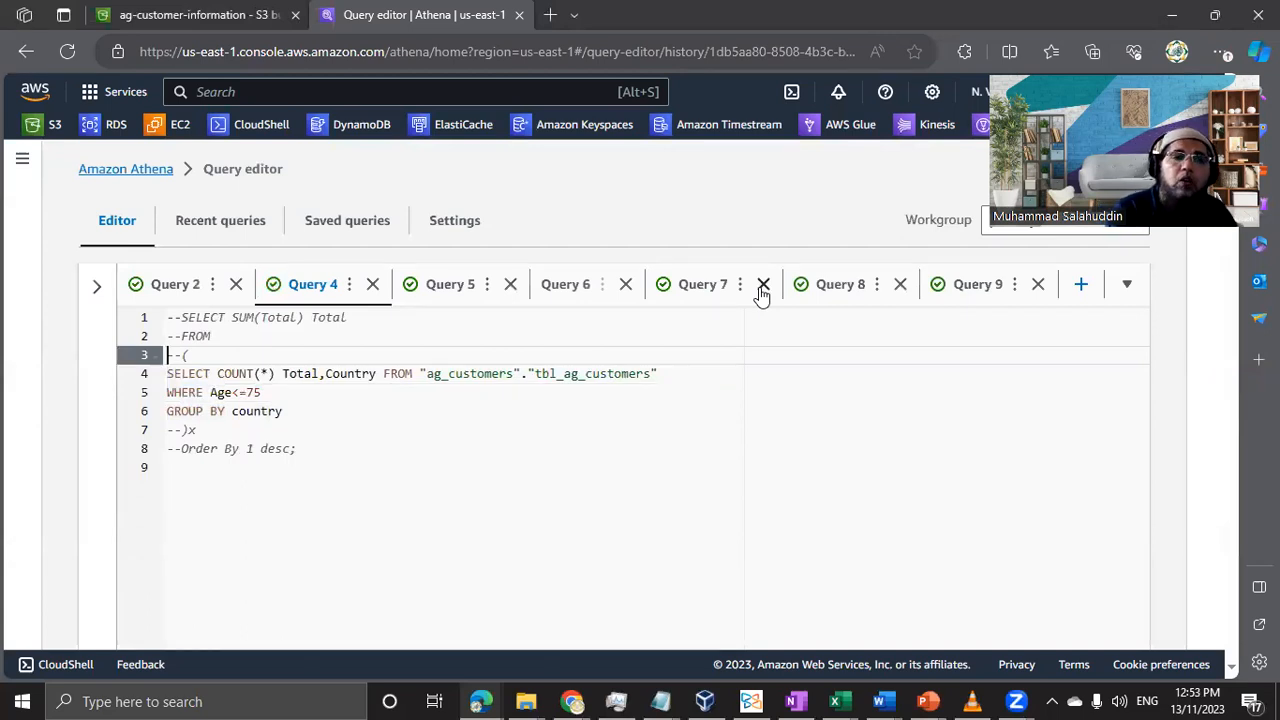
key(Down)
key(Down)
key(Down)
key(Down)
key(Delete)
key(Delete)
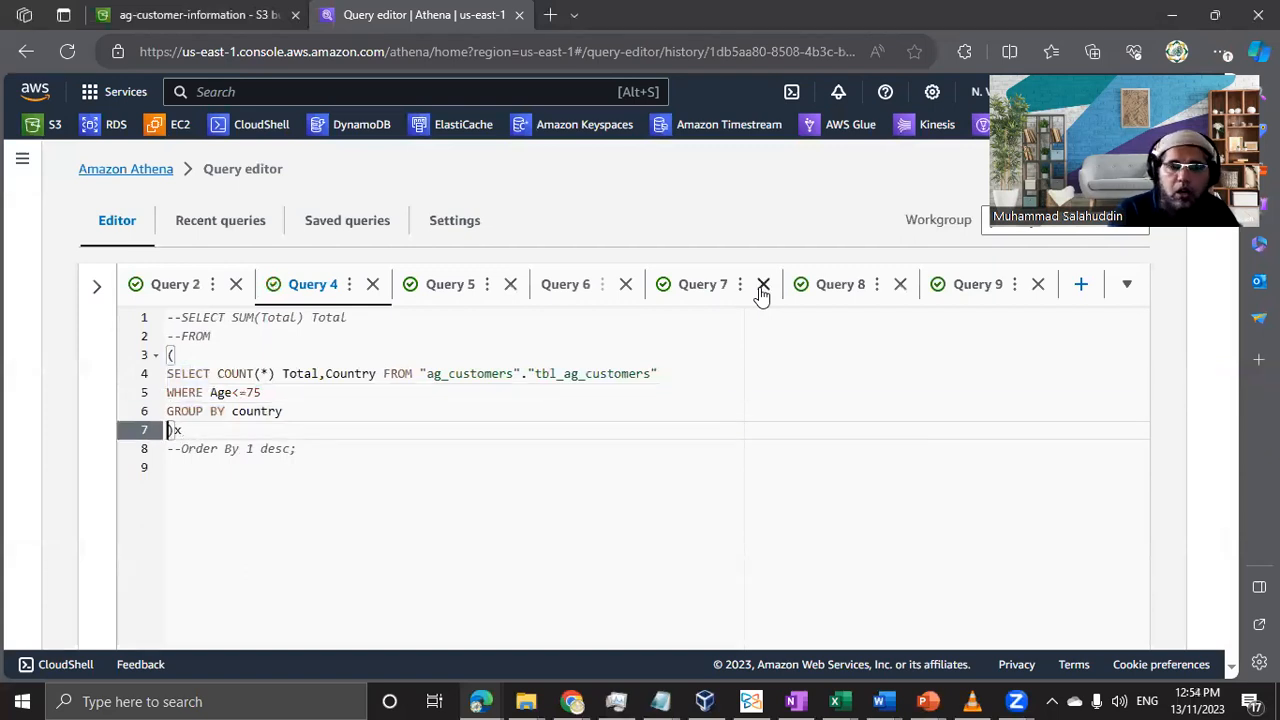
Examine the grouped query in Query 4, highlighting it from the opening parenthesis through the closing one.
key(Up)
key(Up)
key(Up)
key(Up)
key(Down)
key(Down)
key(Down)
key(Down)
key(Down)
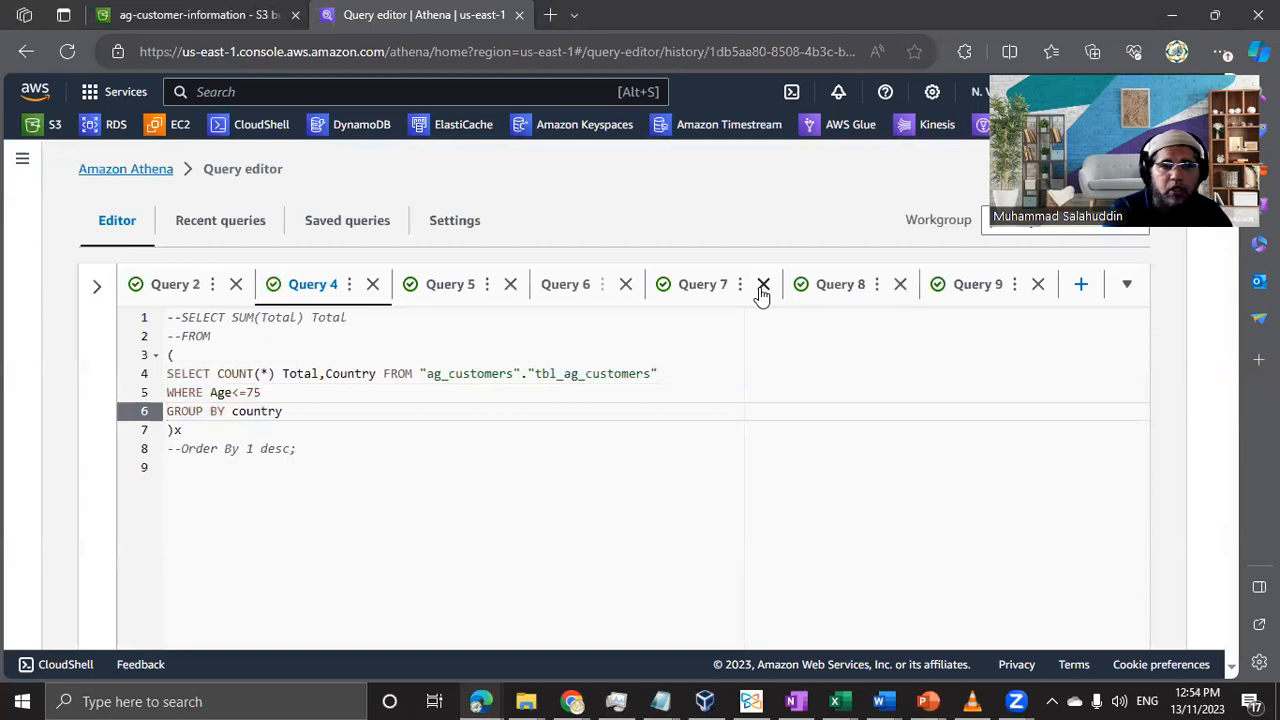
key(Up)
key(Up)
key(Up)
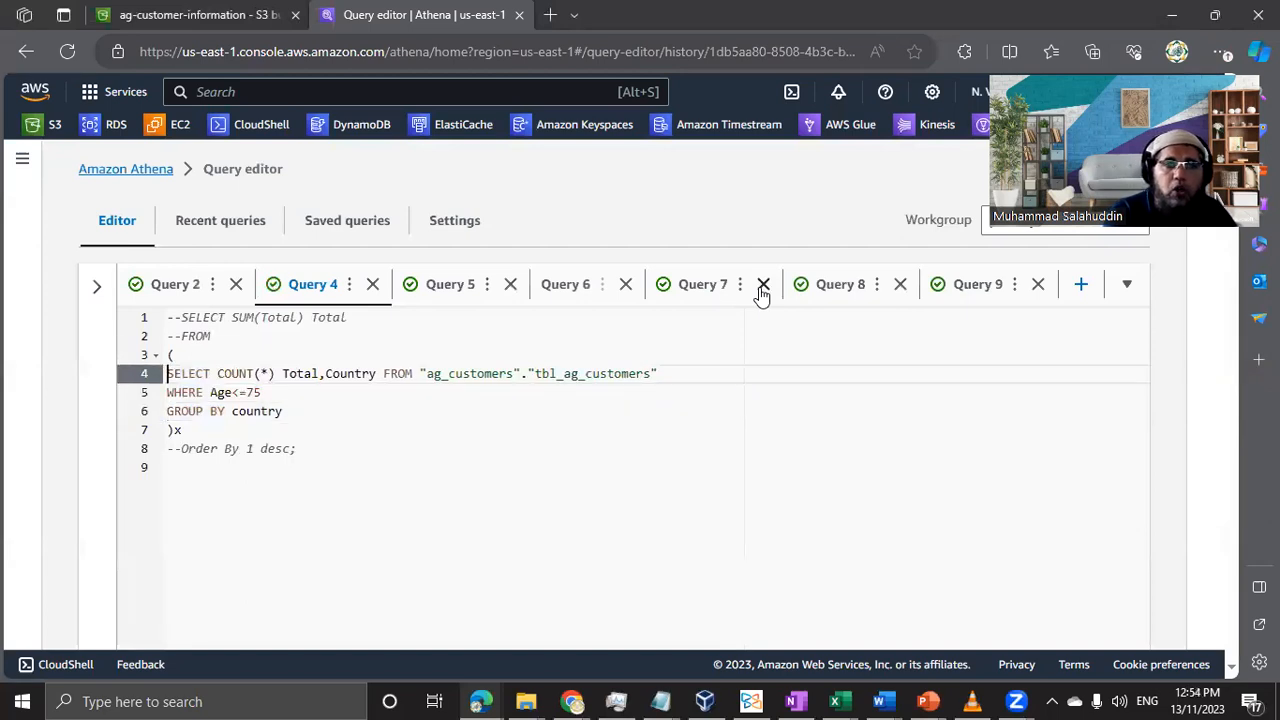
key(Down)
key(Down)
key(Down)
key(Down)
key(Up)
key(Up)
key(Up)
key(Up)
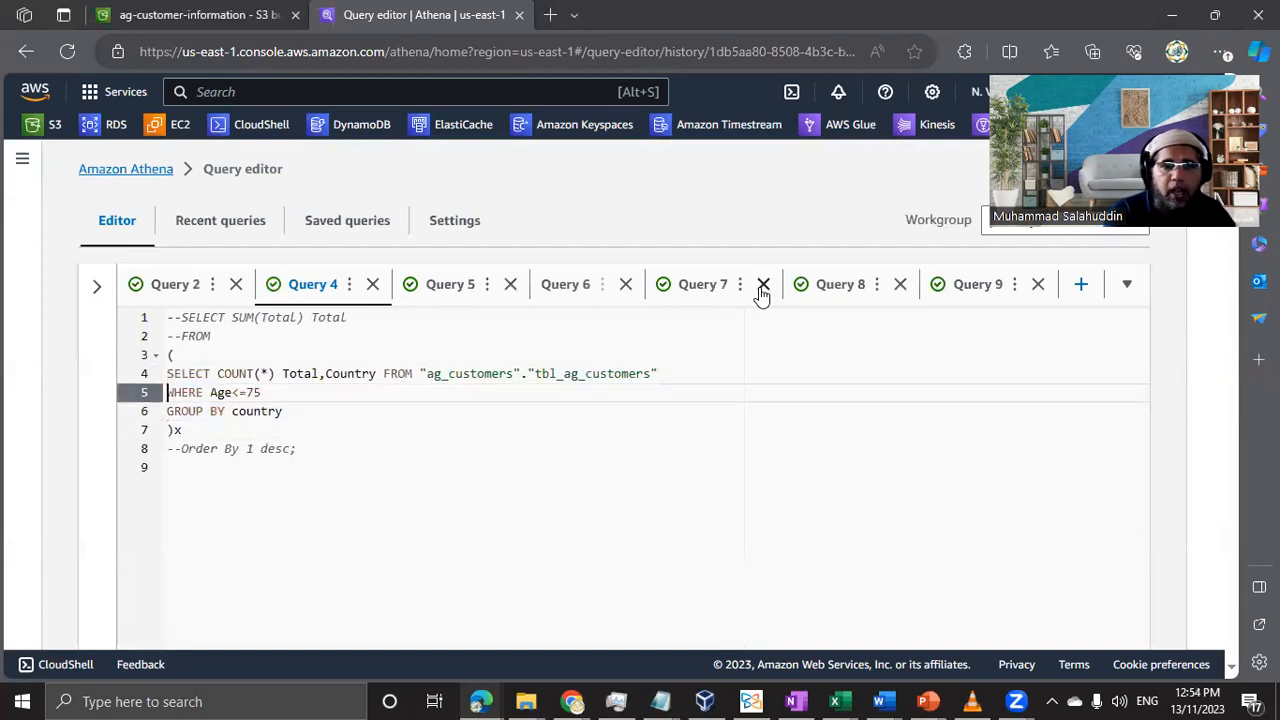
key(shift+Down)
key(shift+Down)
key(shift+Down)
key(shift+Down)
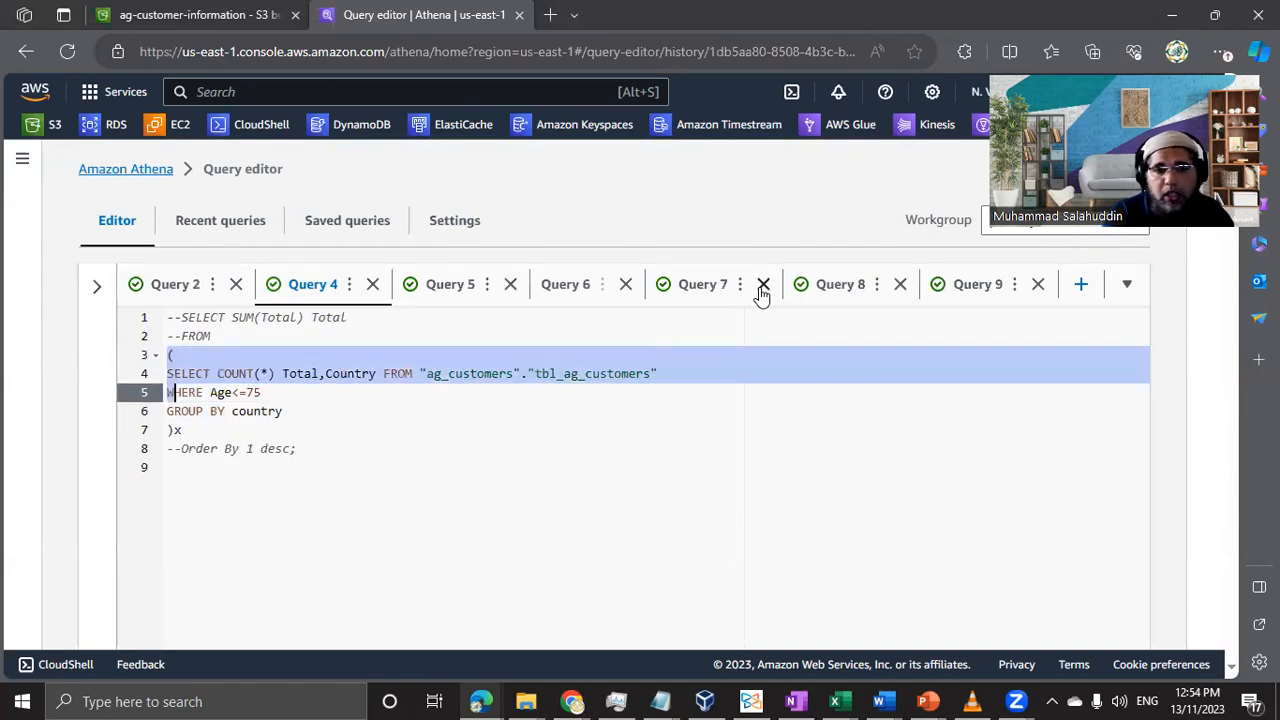
key(shift+Right)
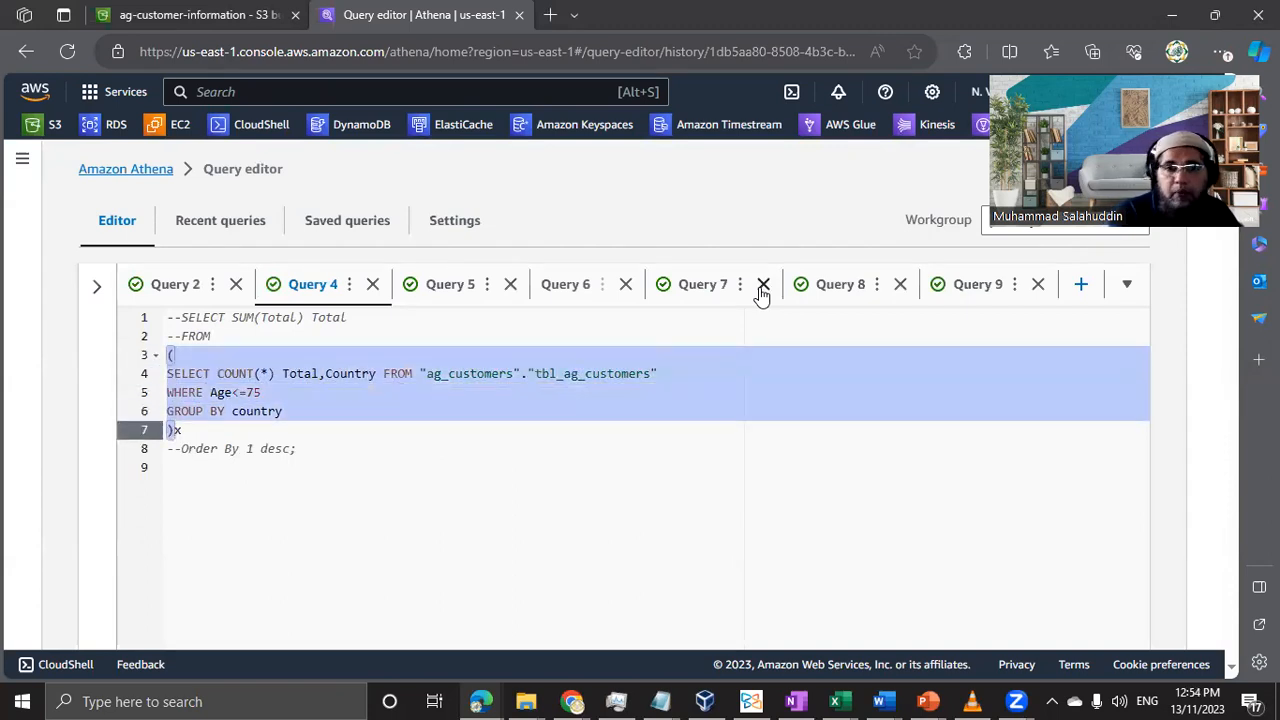
Highlight the inner SELECT statement on lines 4 to 6, and the whole parenthesized subquery including its alias x.
key(Left)
key(Down)
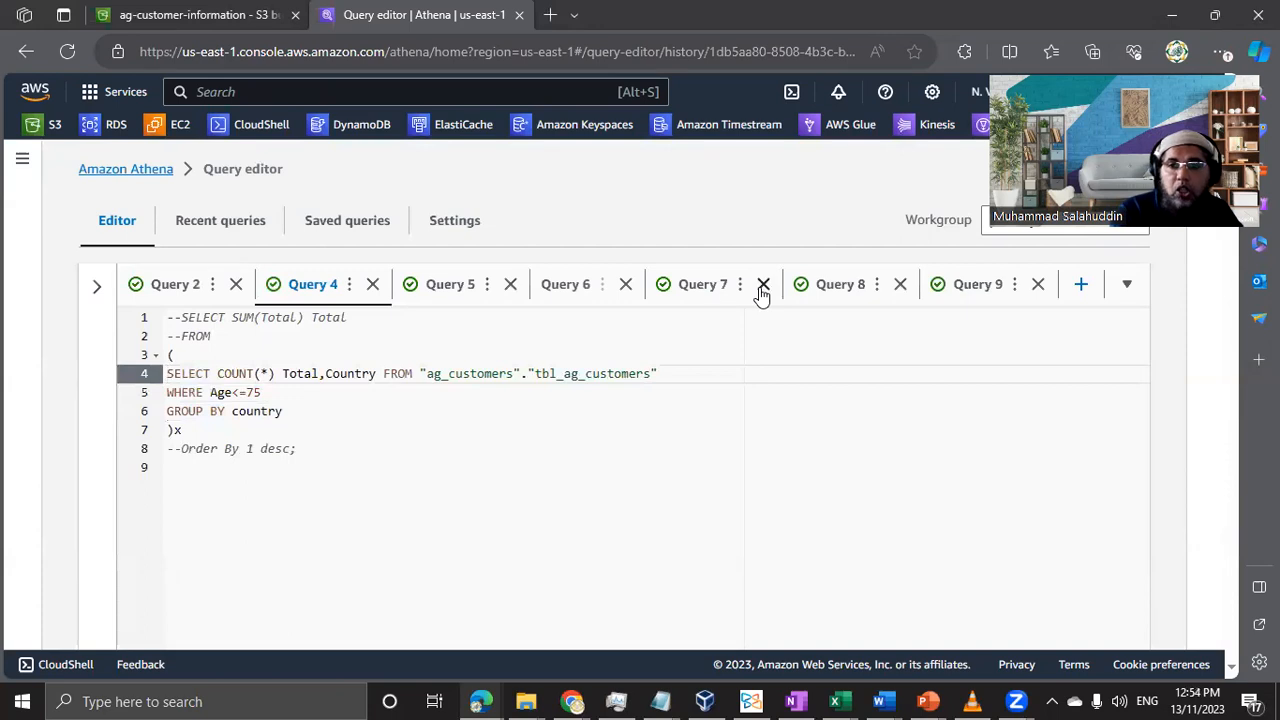
key(shift+End)
key(shift+Down)
key(shift+Down)
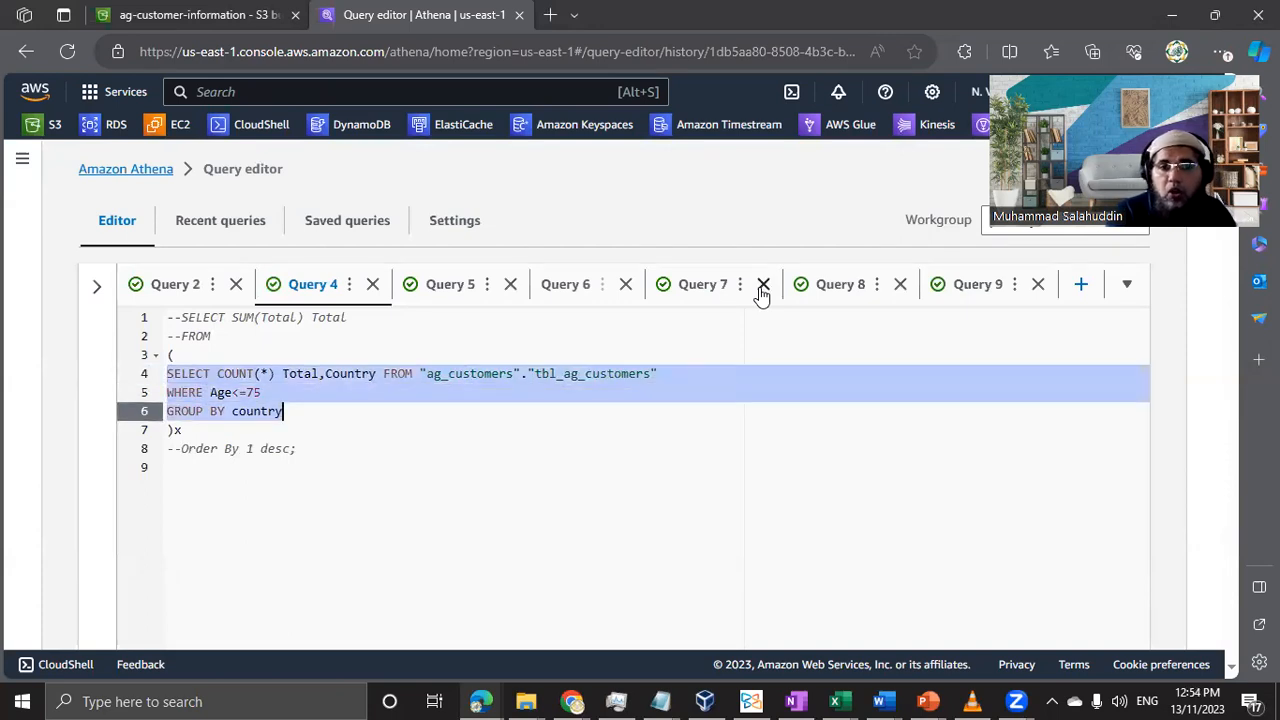
key(Up)
key(Up)
key(Down)
key(Down)
key(Up)
key(Up)
key(shift+Down)
key(shift+Down)
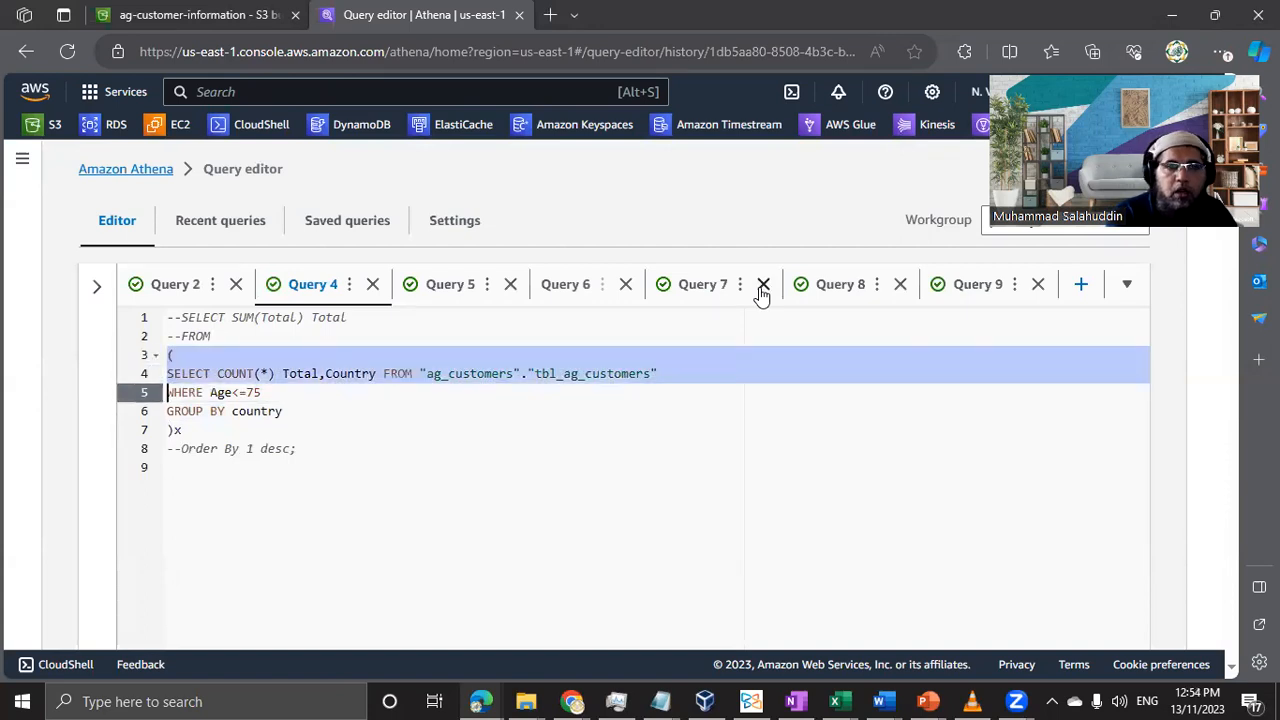
key(shift+Down)
key(shift+Down)
key(shift+Down)
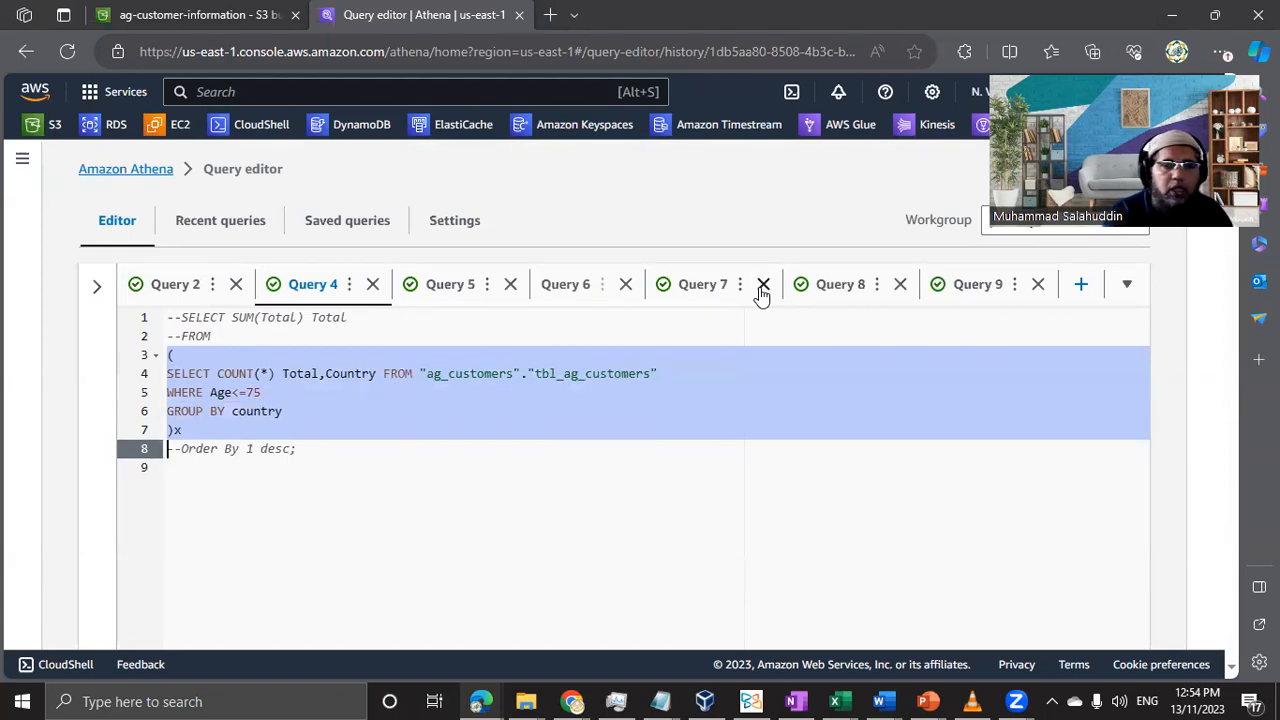
Uncomment the FROM line directly above the parenthesized subquery in Query 4.
key(Up)
key(Up)
key(Up)
key(Up)
key(Up)
key(Up)
key(Delete)
key(Delete)
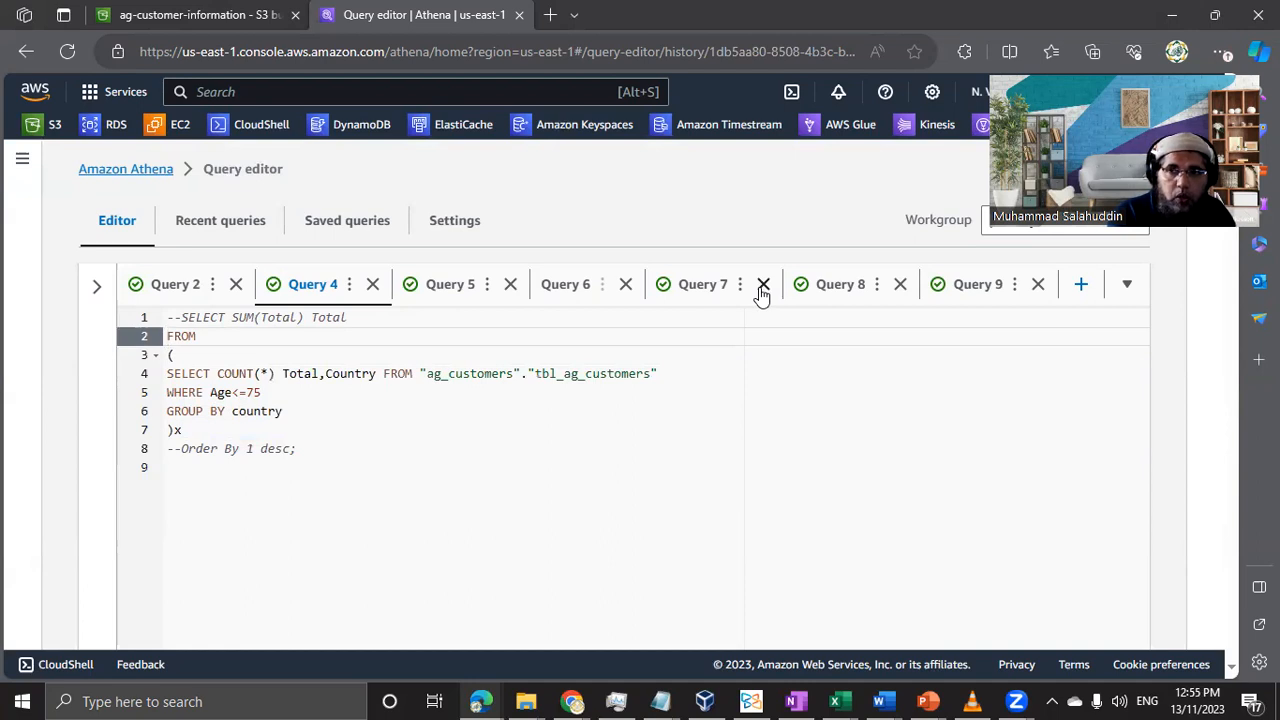
Highlight the FROM clause with its subquery, and uncomment the outer SELECT SUM(Total) Total line above it.
key(shift+Down)
key(shift+Down)
key(shift+Down)
key(shift+Down)
key(shift+Down)
key(shift+Down)
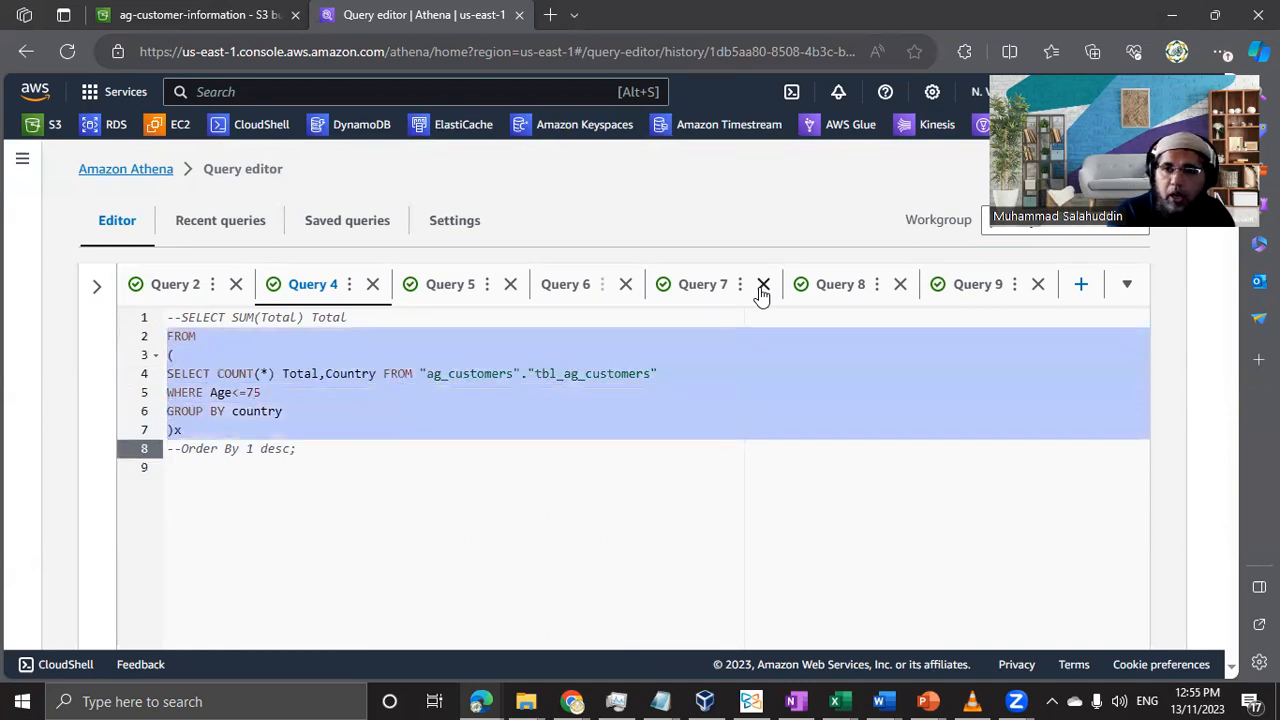
key(Up)
key(Up)
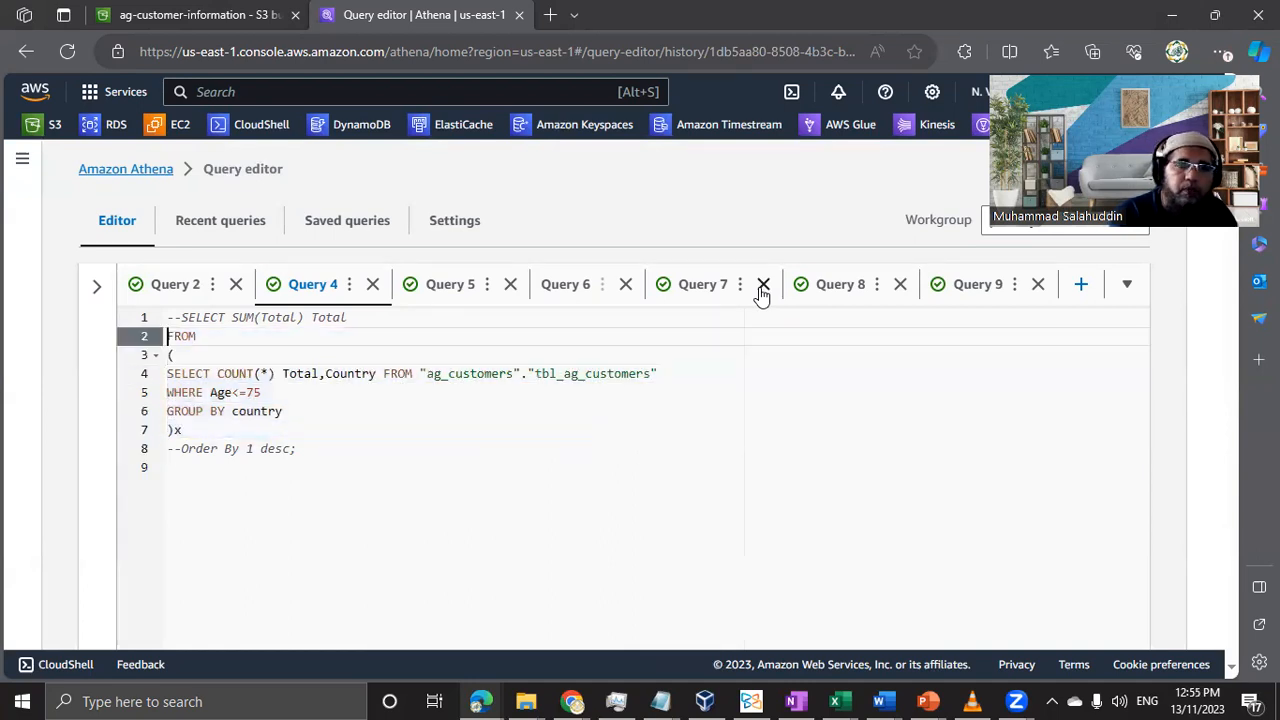
key(Down)
key(Down)
key(Down)
key(Up)
key(Up)
key(Up)
key(Delete)
key(Delete)
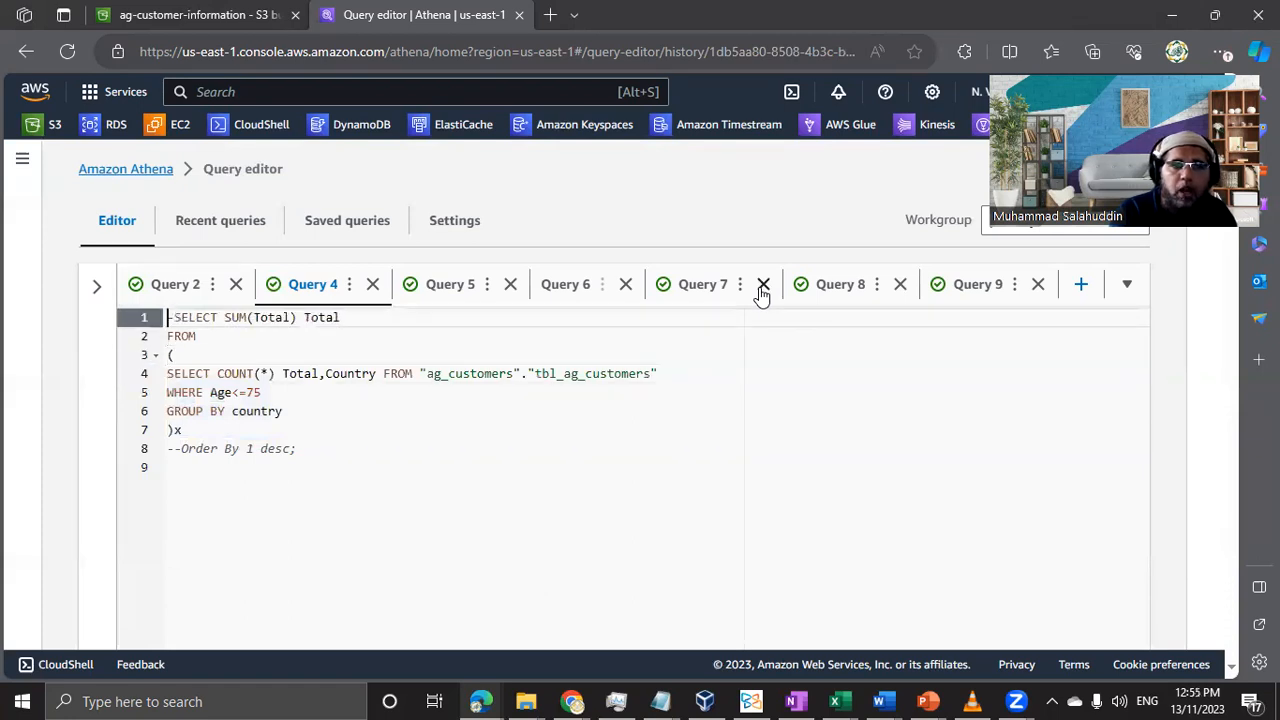
Extend the alias of SUM(Total) in the outer SELECT line to Total_Customers.
key(Right)
key(Right)
key(Right)
key(Right)
key(Right)
key(Right)
key(Right)
key(Right)
key(Right)
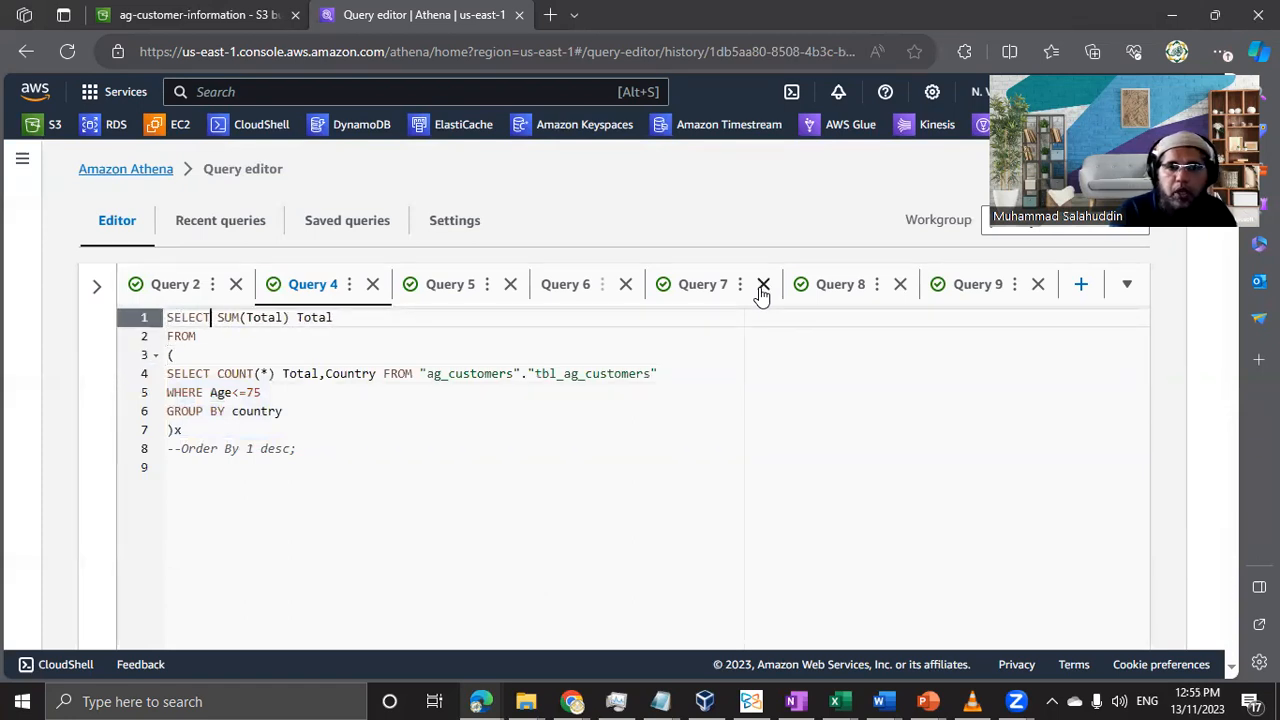
key(Right)
key(Right)
key(Right)
key(Right)
key(Right)
key(Right)
key(Right)
key(Right)
key(Right)
key(Right)
key(Right)
key(Right)
key(Right)
key(Right)
key(Right)
key(Right)
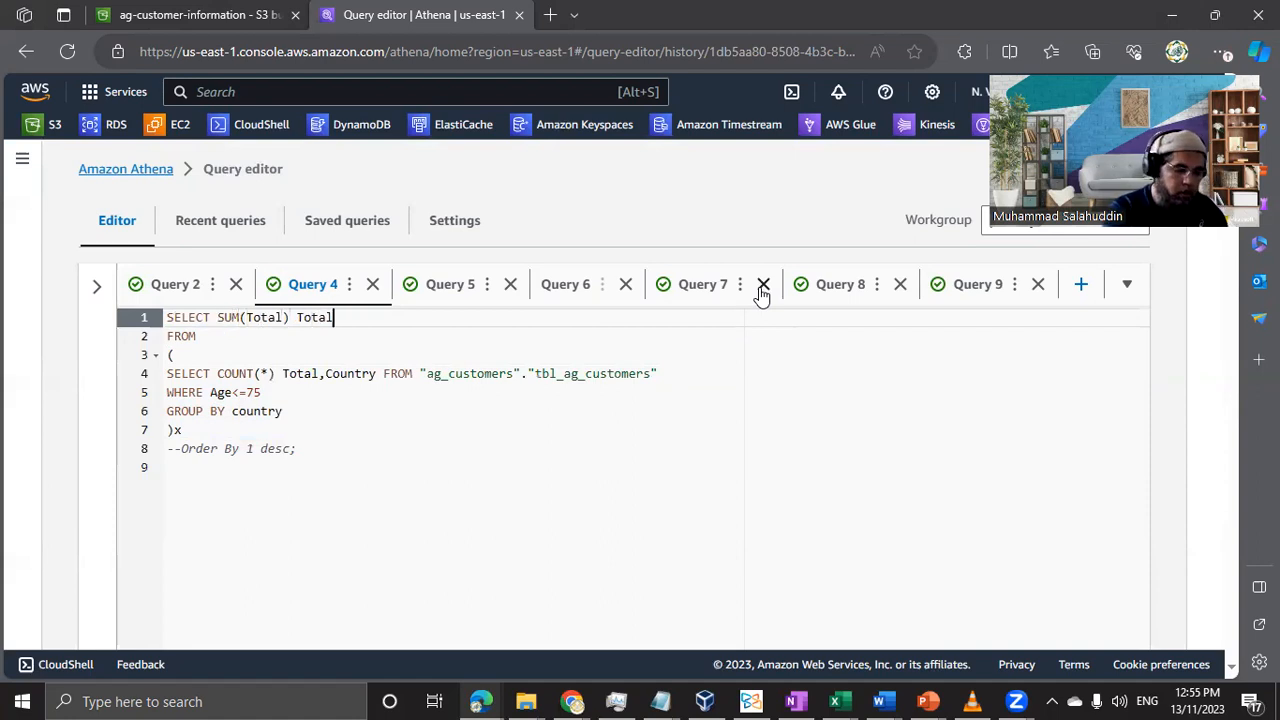
text(,)
key(BackSpace)
text(_Customers)
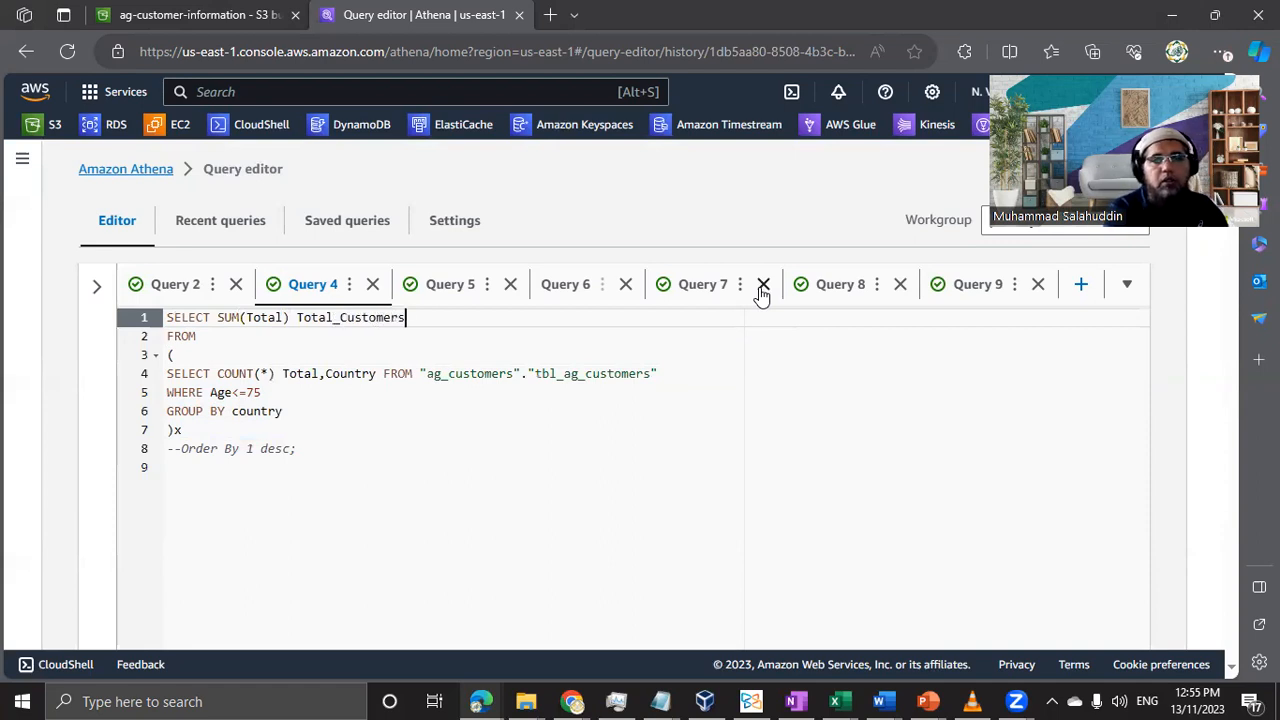
Highlight the Total_Customers alias in the outer SELECT line to examine it.
key(Left)
key(Left)
key(Left)
key(Left)
key(Left)
key(Left)
key(Left)
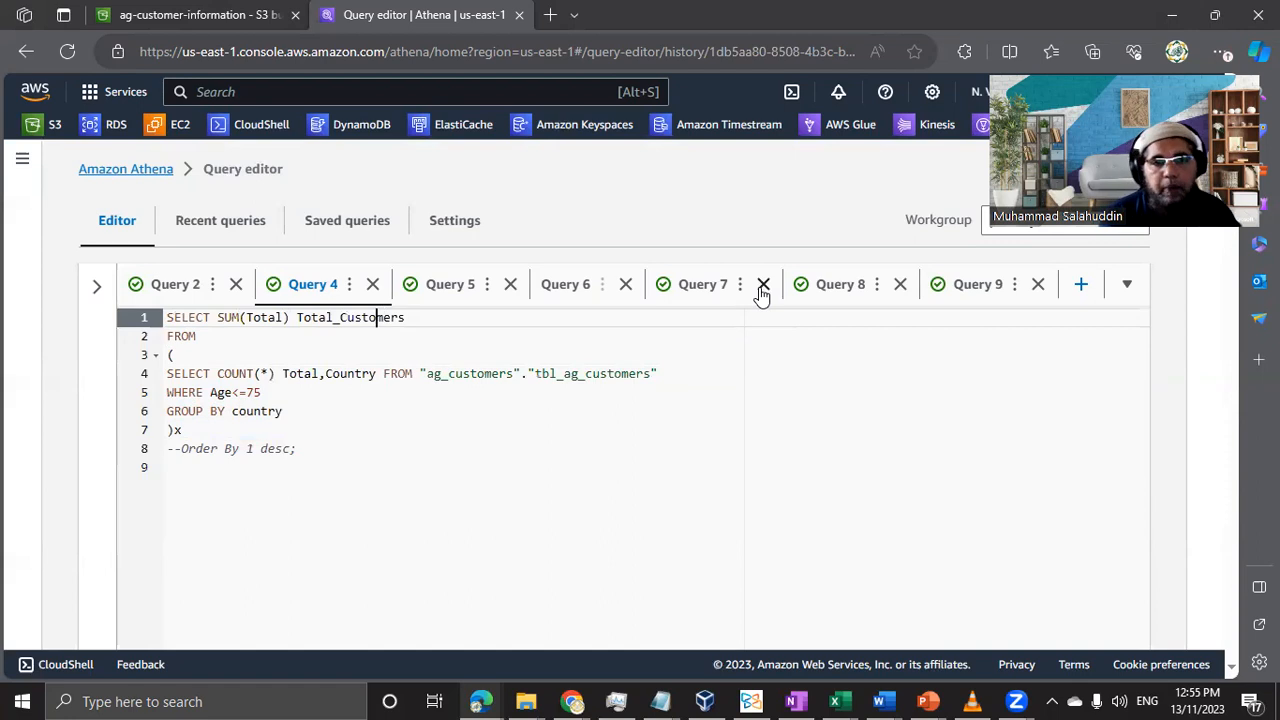
key(Left)
key(Left)
key(Left)
key(Left)
key(Left)
key(Left)
key(Left)
key(Left)
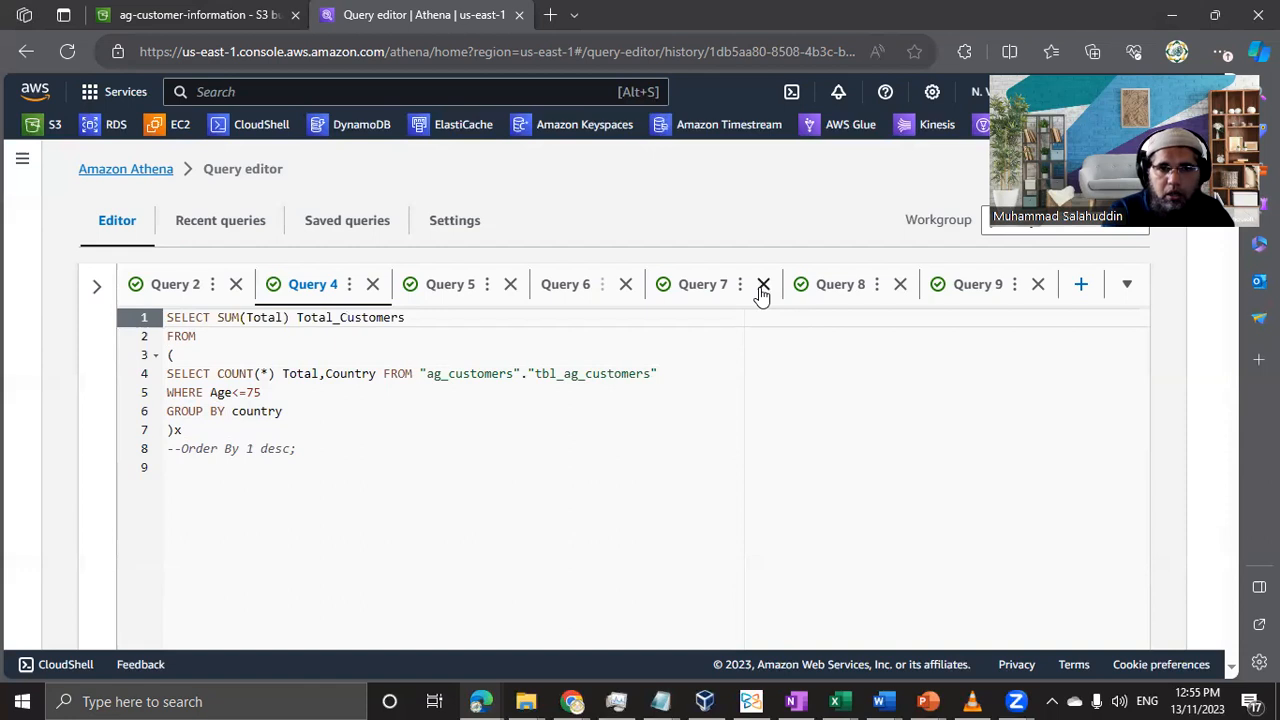
key(shift+End)
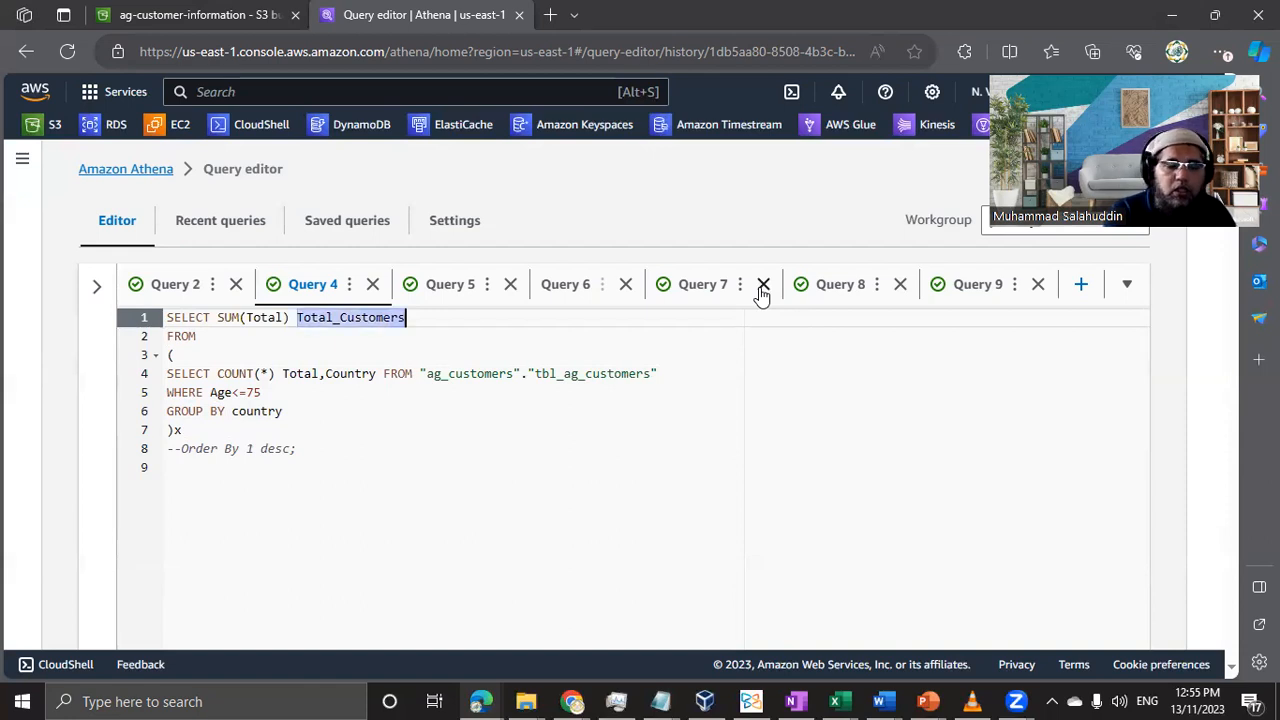
Remove the Total_Customers alias from the outer SELECT SUM(Total) line in Query 4, run the query and examine the results.
key(BackSpace)
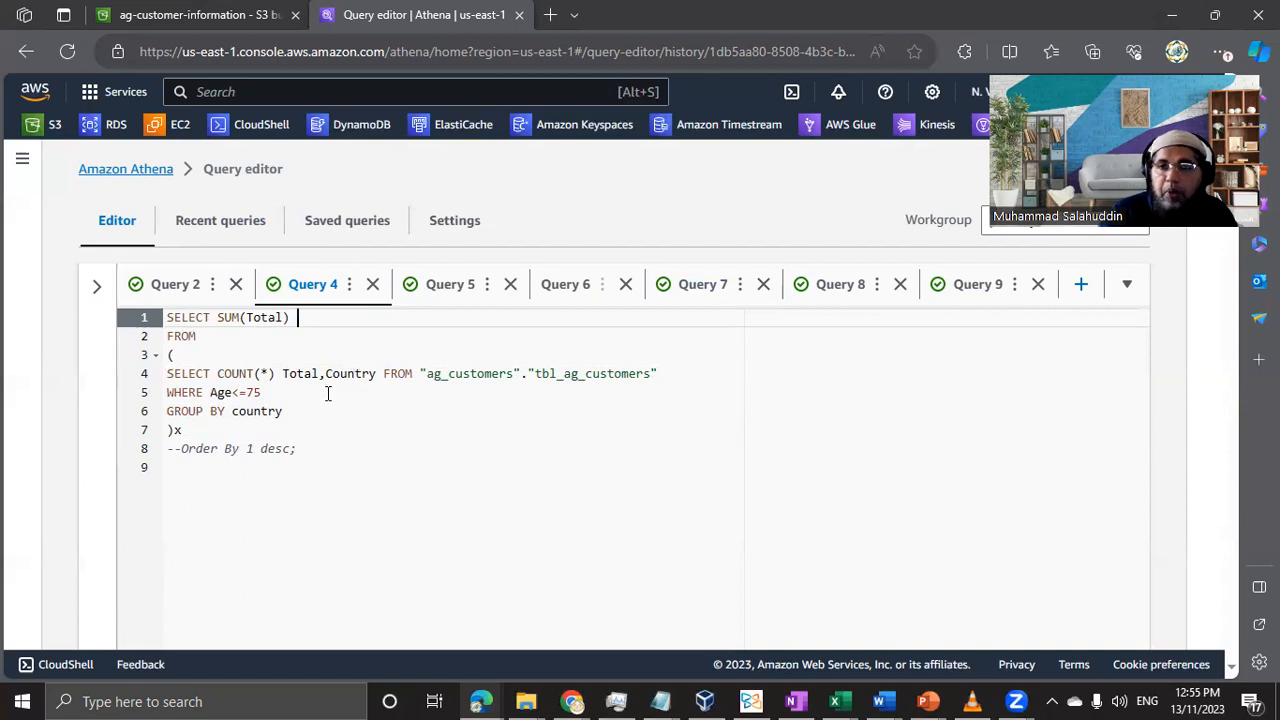
drag(200, 392, 258, 393)
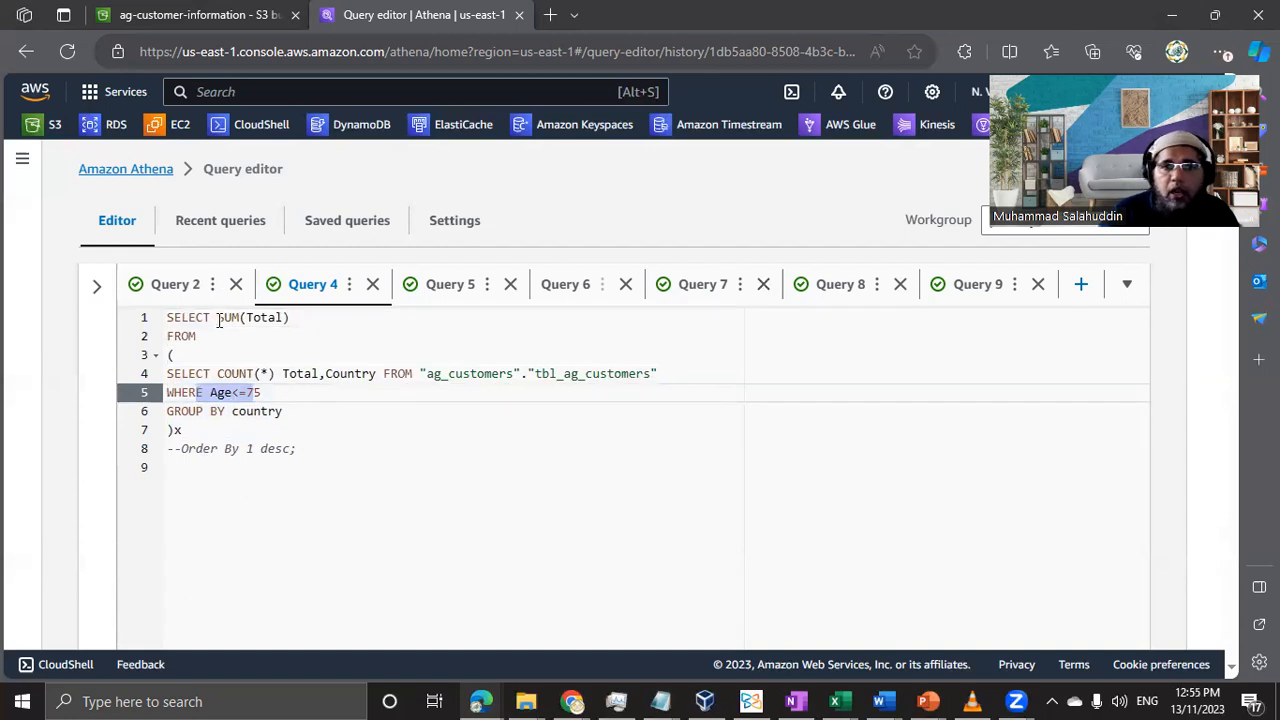
click(218, 319)
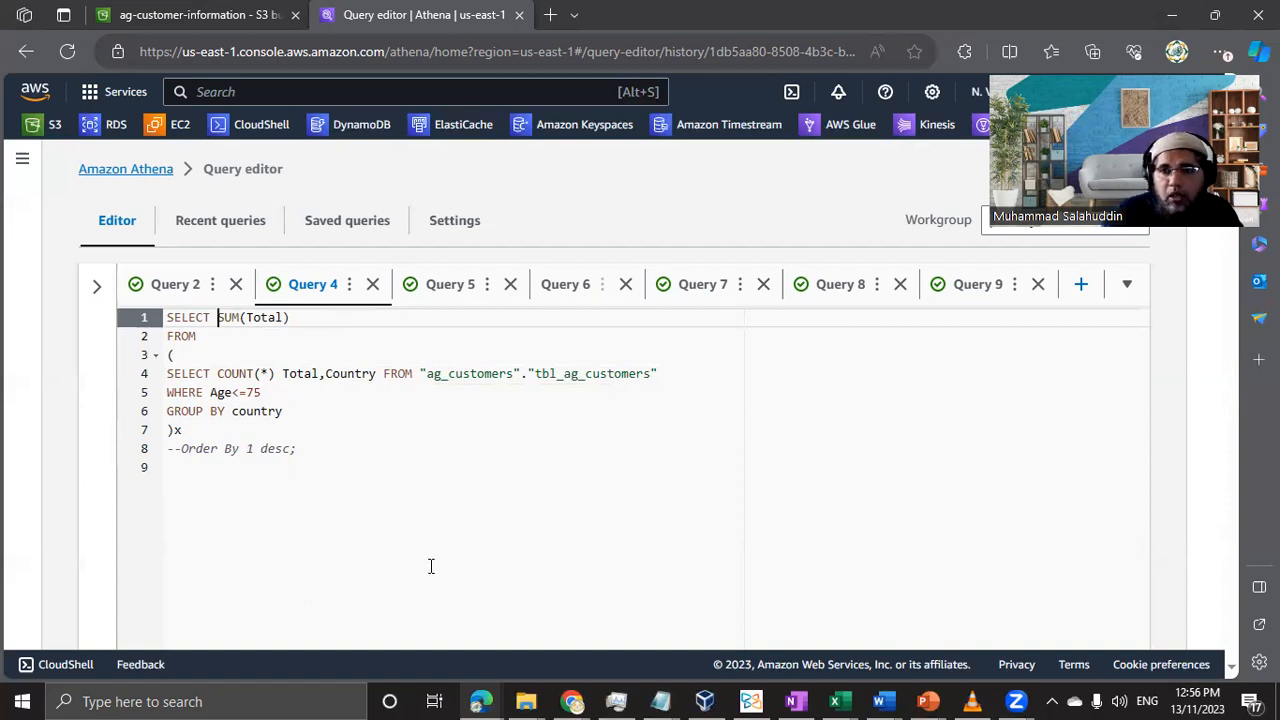
scroll(431, 566, down, 1)
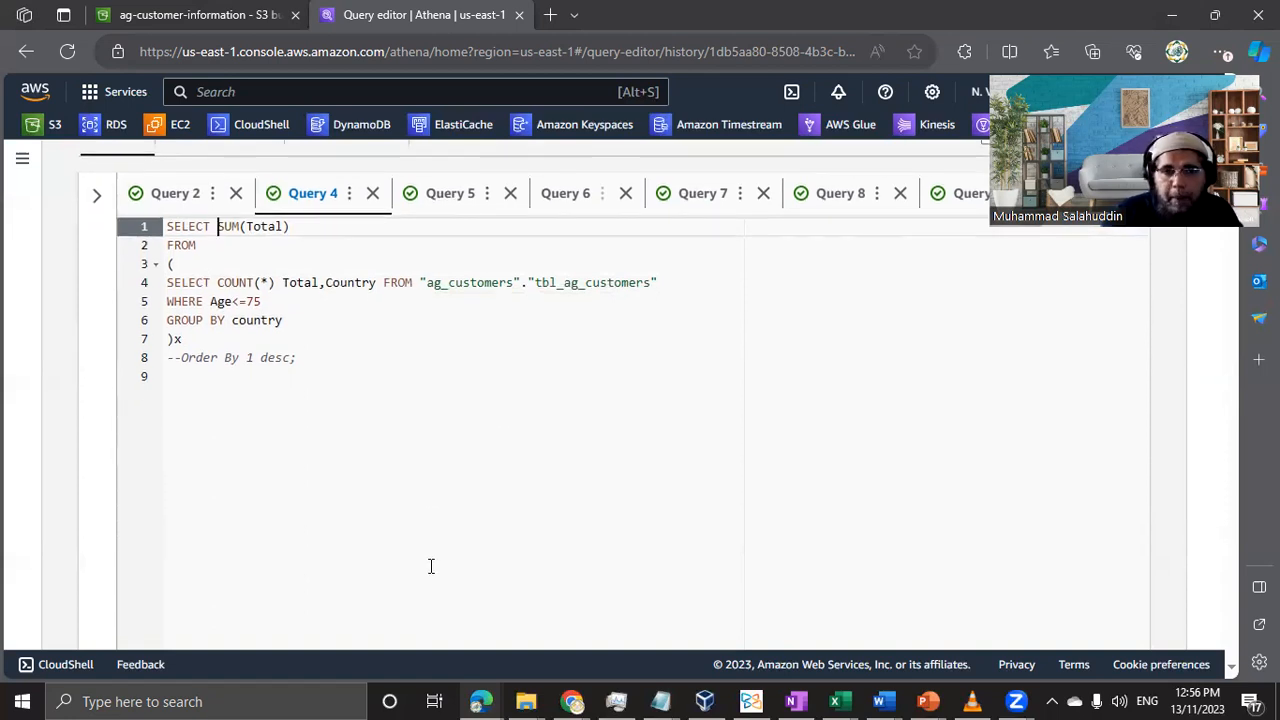
scroll(431, 566, down, 2)
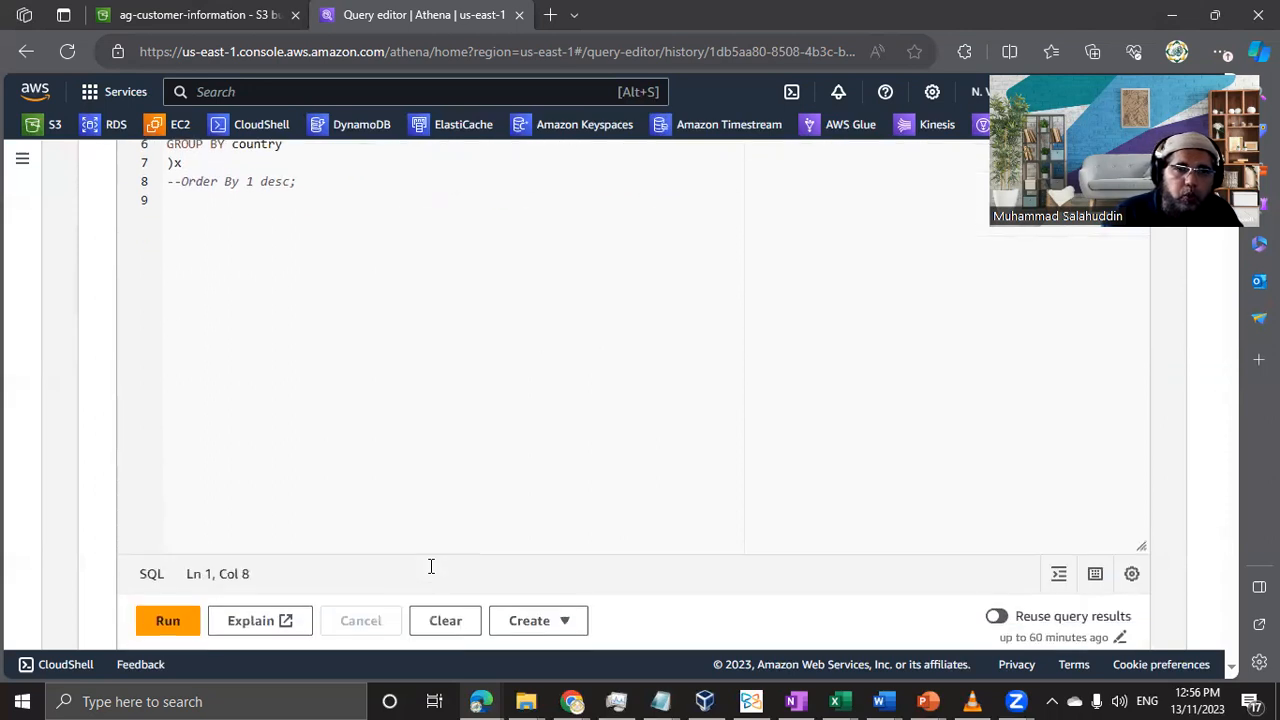
click(170, 615)
scroll(663, 466, down, 3)
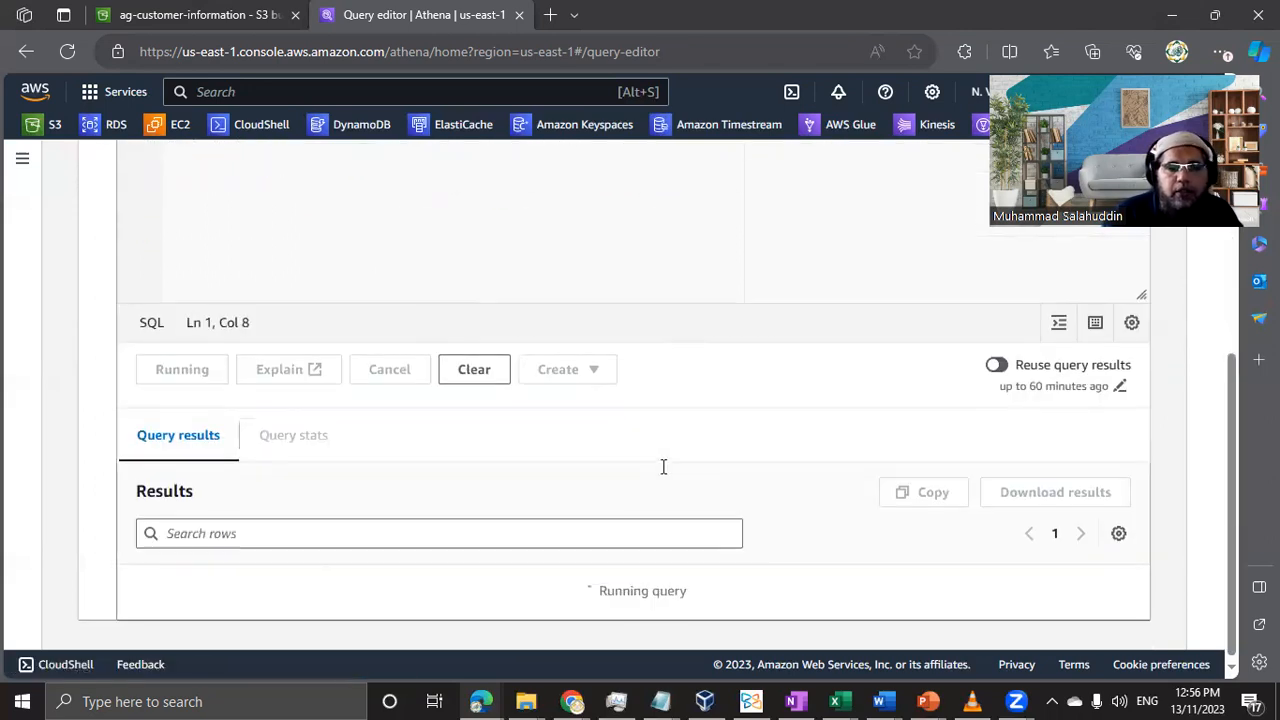
scroll(660, 470, down, 1)
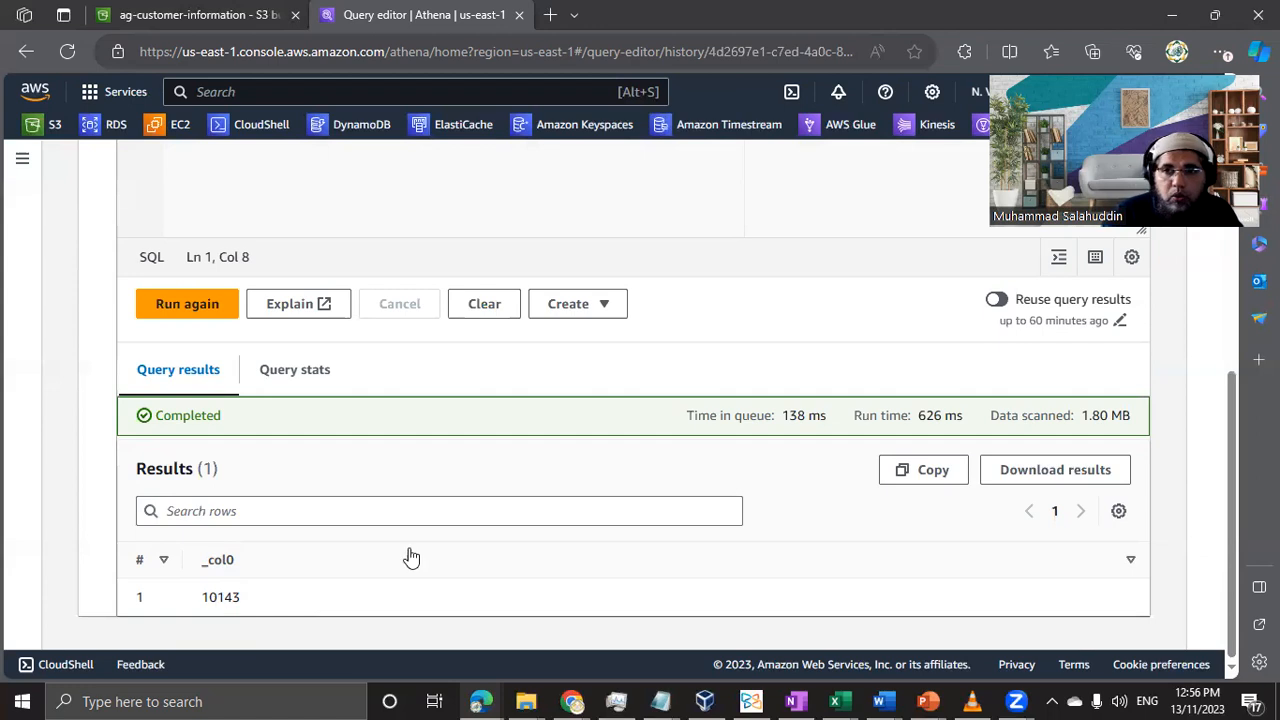
Add the alias Total_Customers after SUM(Total) in the outer SELECT line, rerun the query and review its results.
scroll(443, 500, up, 5)
click(340, 320)
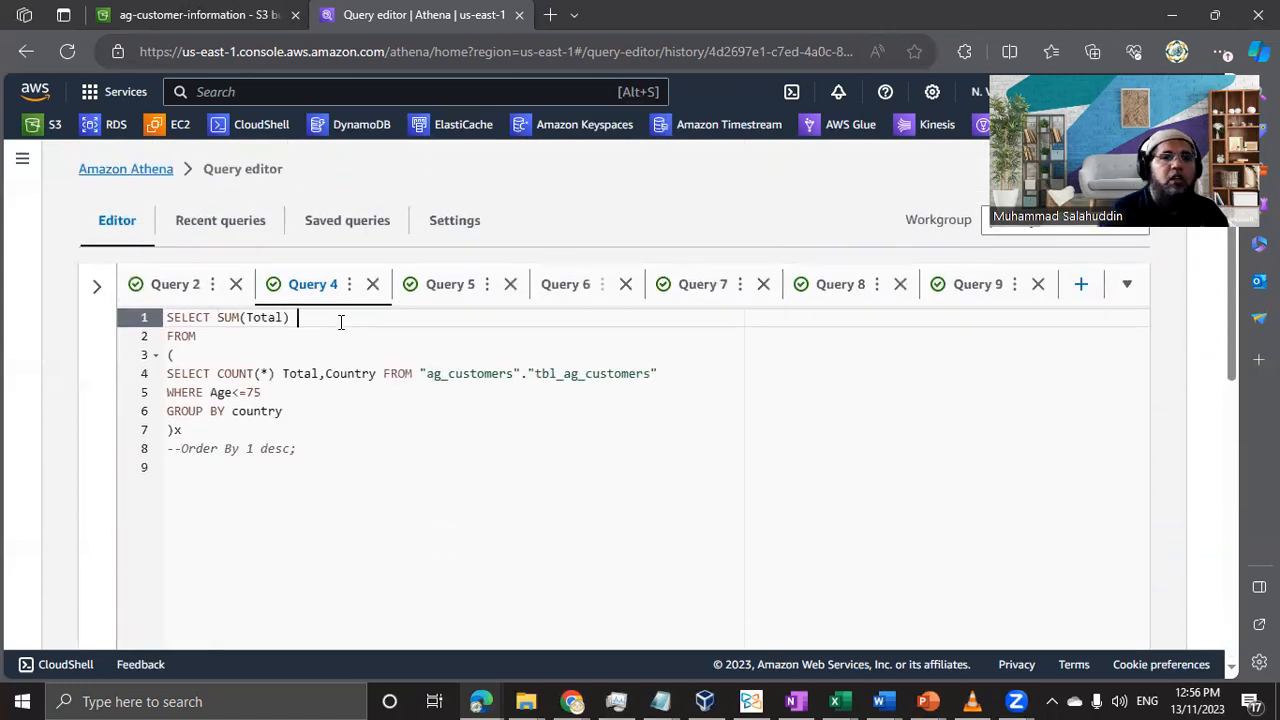
text(Total_Customers)
scroll(314, 277, down, 5)
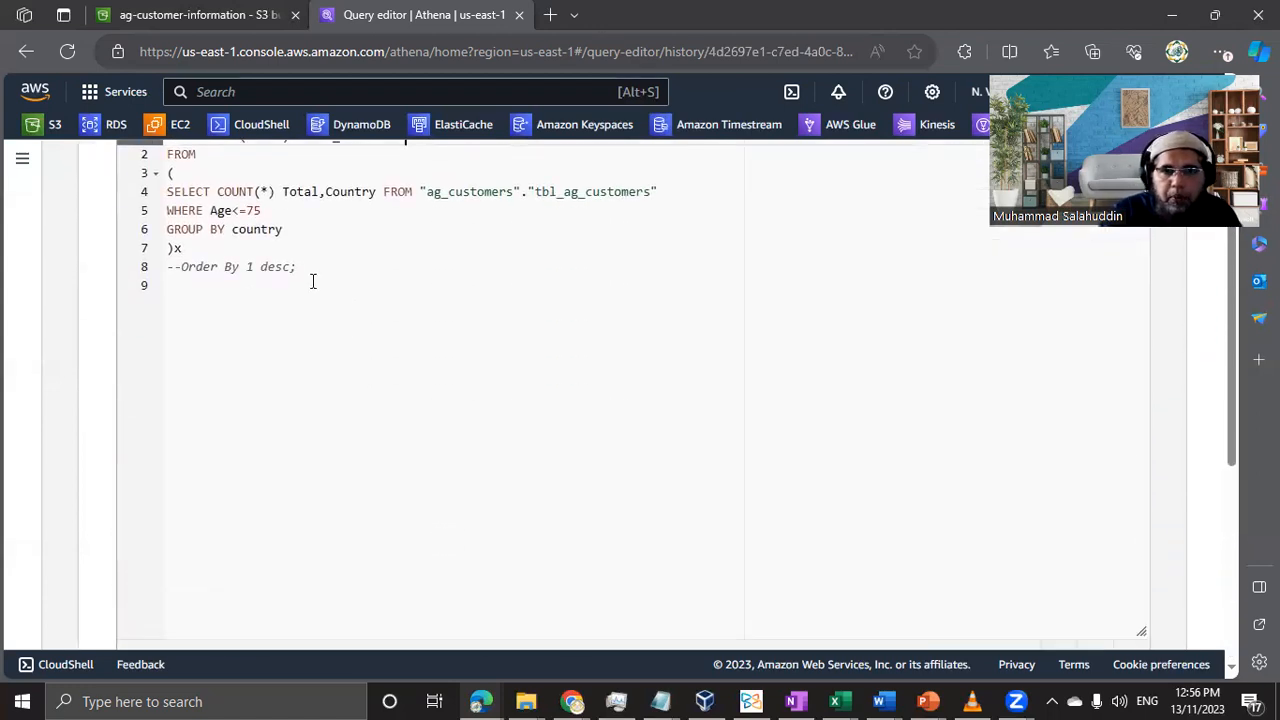
click(191, 446)
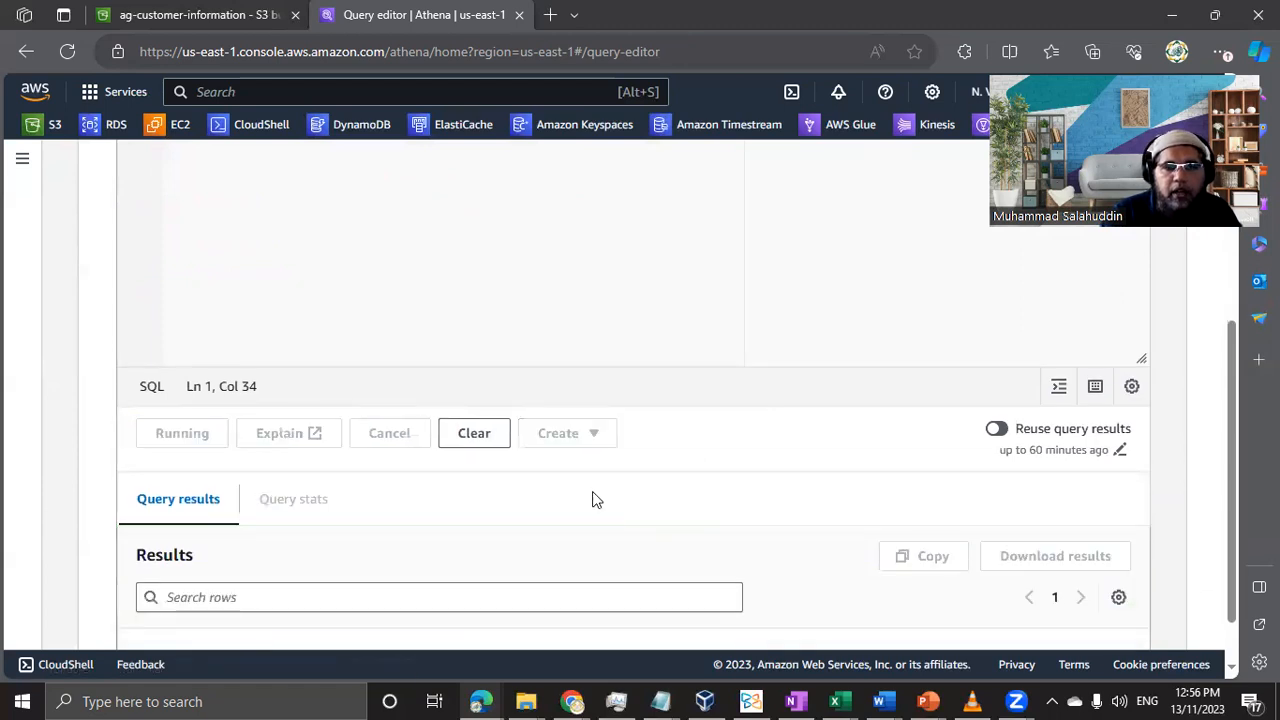
scroll(592, 498, down, 1)
scroll(446, 450, down, 1)
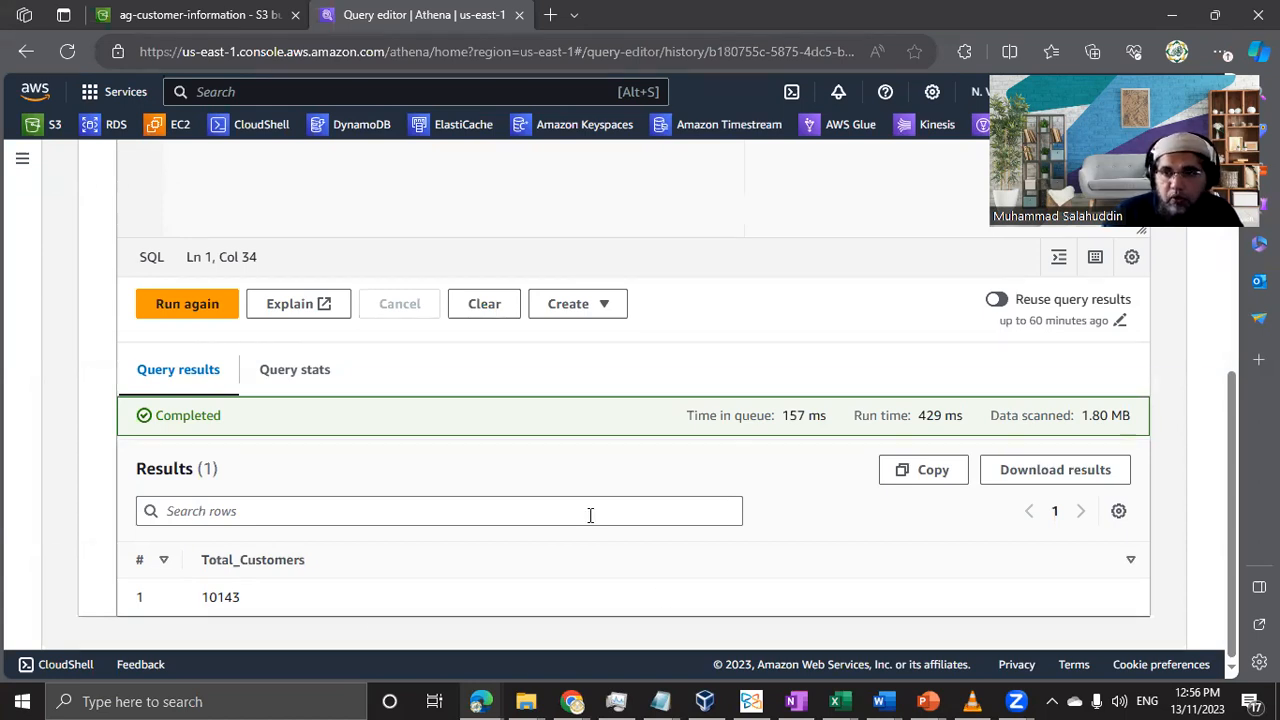
scroll(590, 515, up, 5)
click(326, 476)
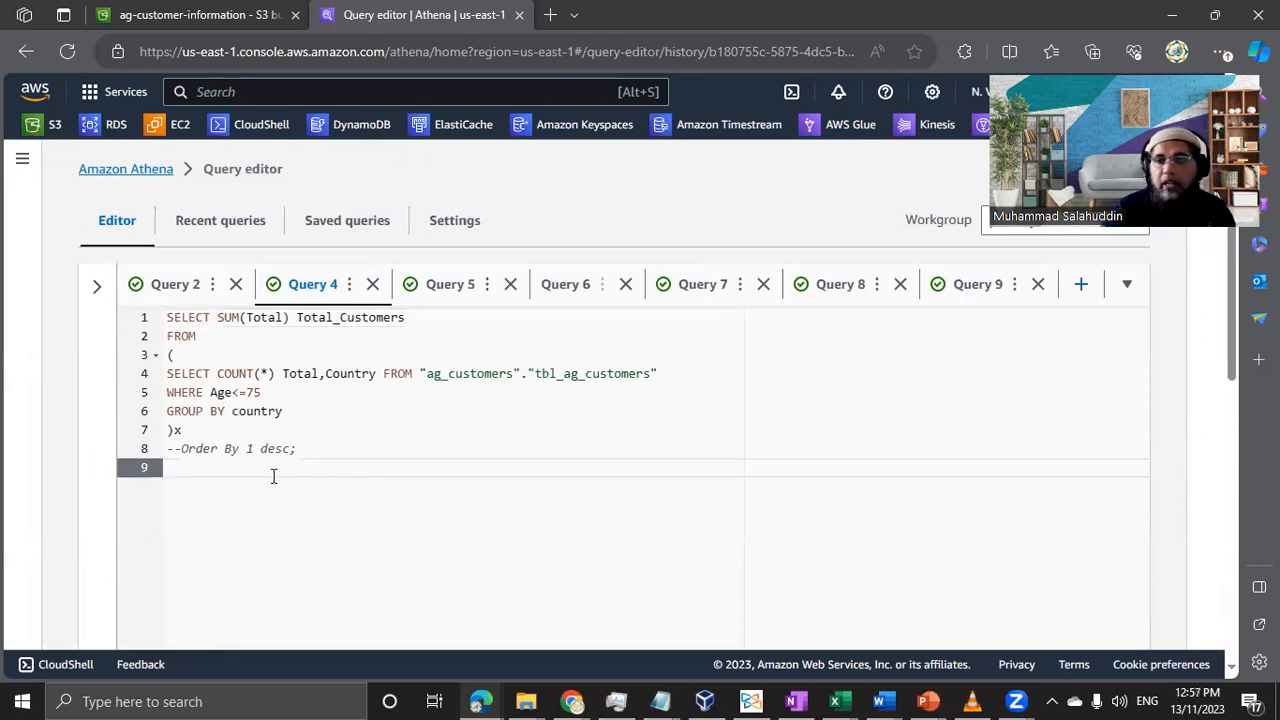